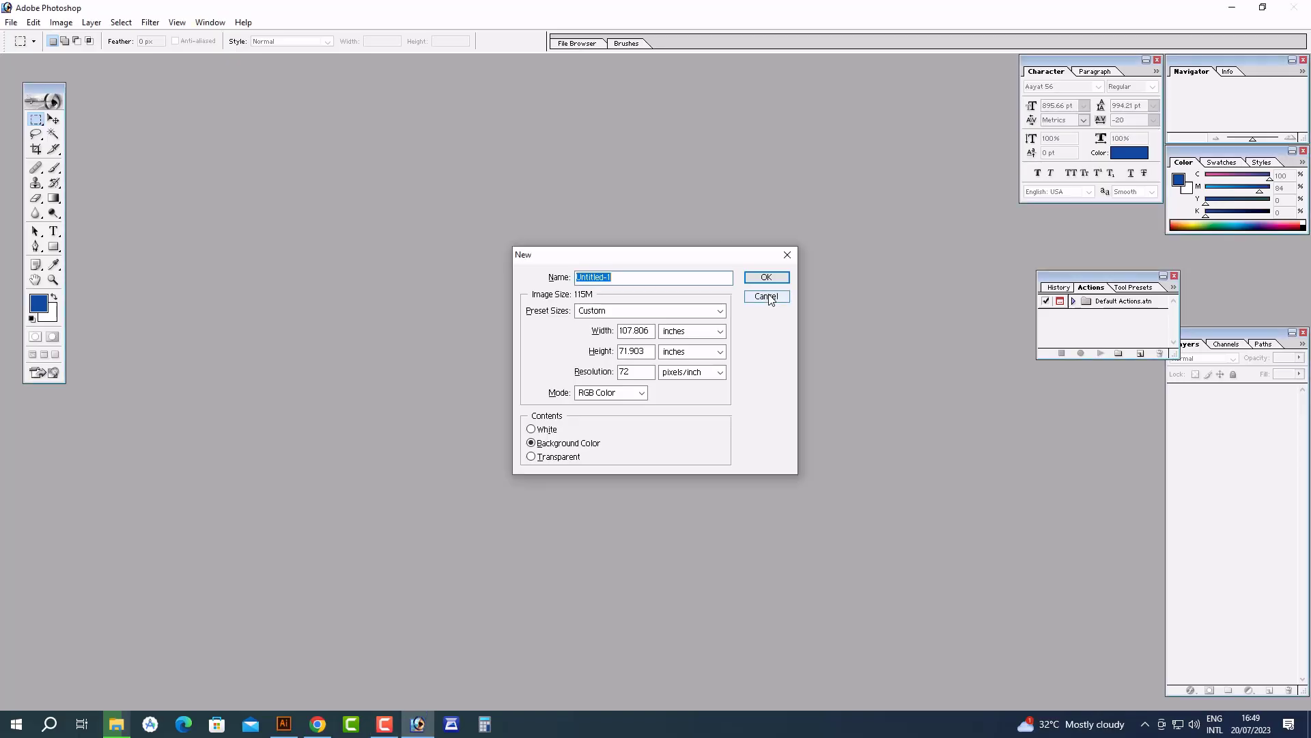
Create a new A4 document at 500 pixels/inch and zoom in on the blank page
{"action": "left_click", "coordinate": [764, 299]}
{"action": "key", "text": "ctrl+n"}
{"action": "left_click", "coordinate": [683, 310]}
{"action": "left_click", "coordinate": [626, 620]}
{"action": "left_click_drag", "start_coordinate": [638, 372], "coordinate": [530, 360]}
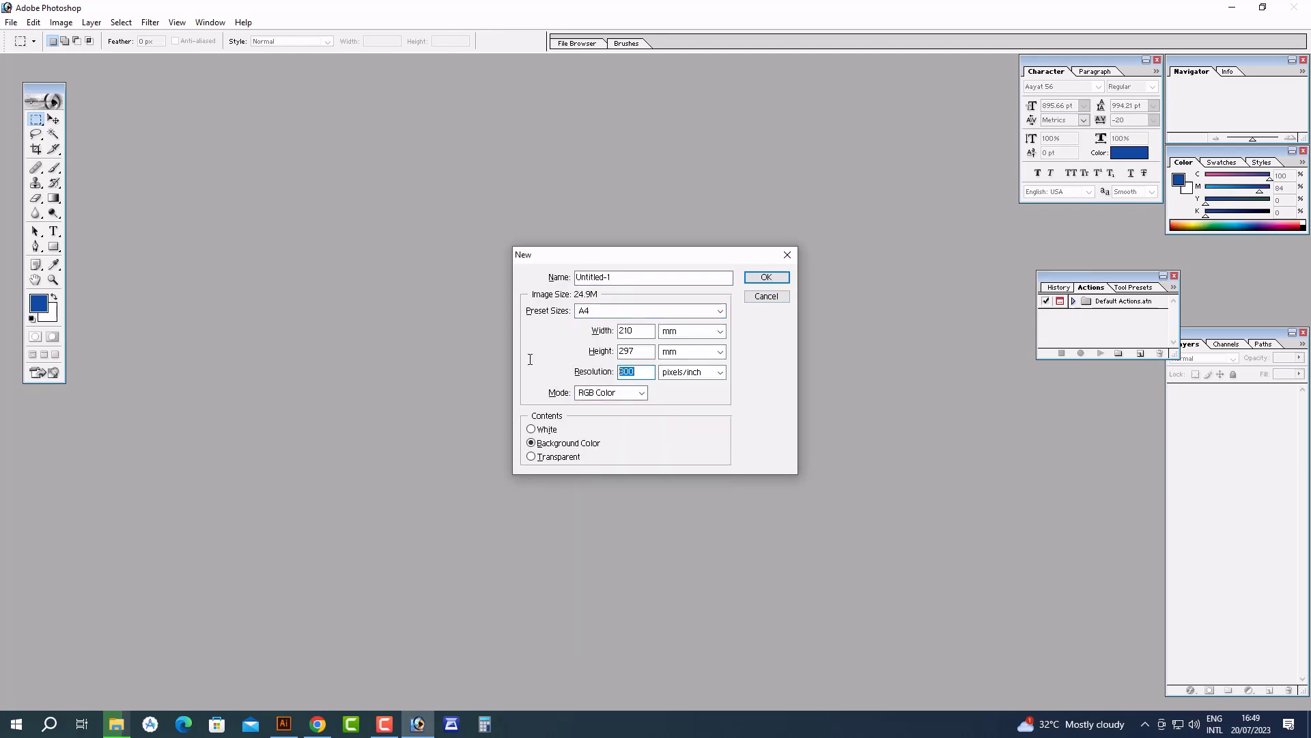
{"action": "type", "text": "500"}
{"action": "key", "text": "Return"}
{"action": "double_click", "coordinate": [317, 65]}
{"action": "left_click_drag", "start_coordinate": [1120, 434], "coordinate": [130, 195]}
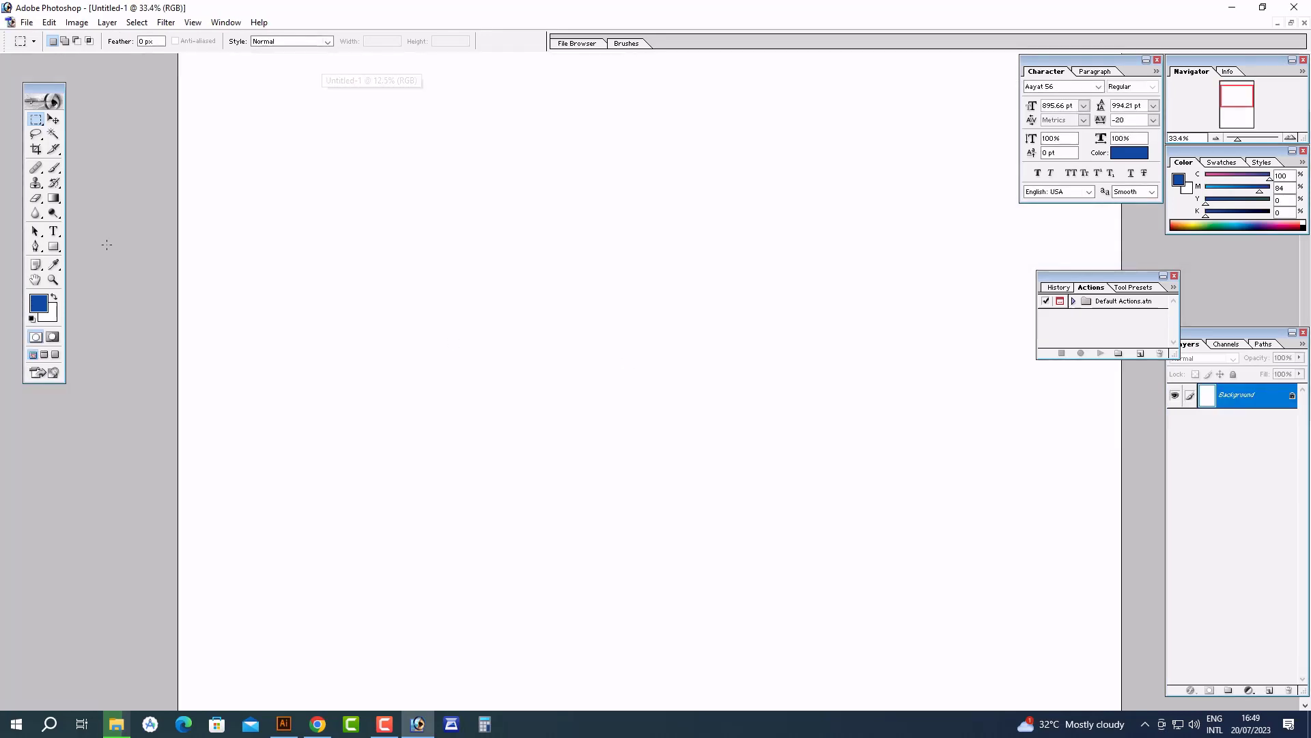
Draw a 6-sided hexagon with the Polygon Tool, close History/Actions and reposition the Layers panel
{"action": "left_click_drag", "start_coordinate": [60, 244], "coordinate": [102, 286]}
{"action": "left_click_drag", "start_coordinate": [375, 233], "coordinate": [466, 322]}
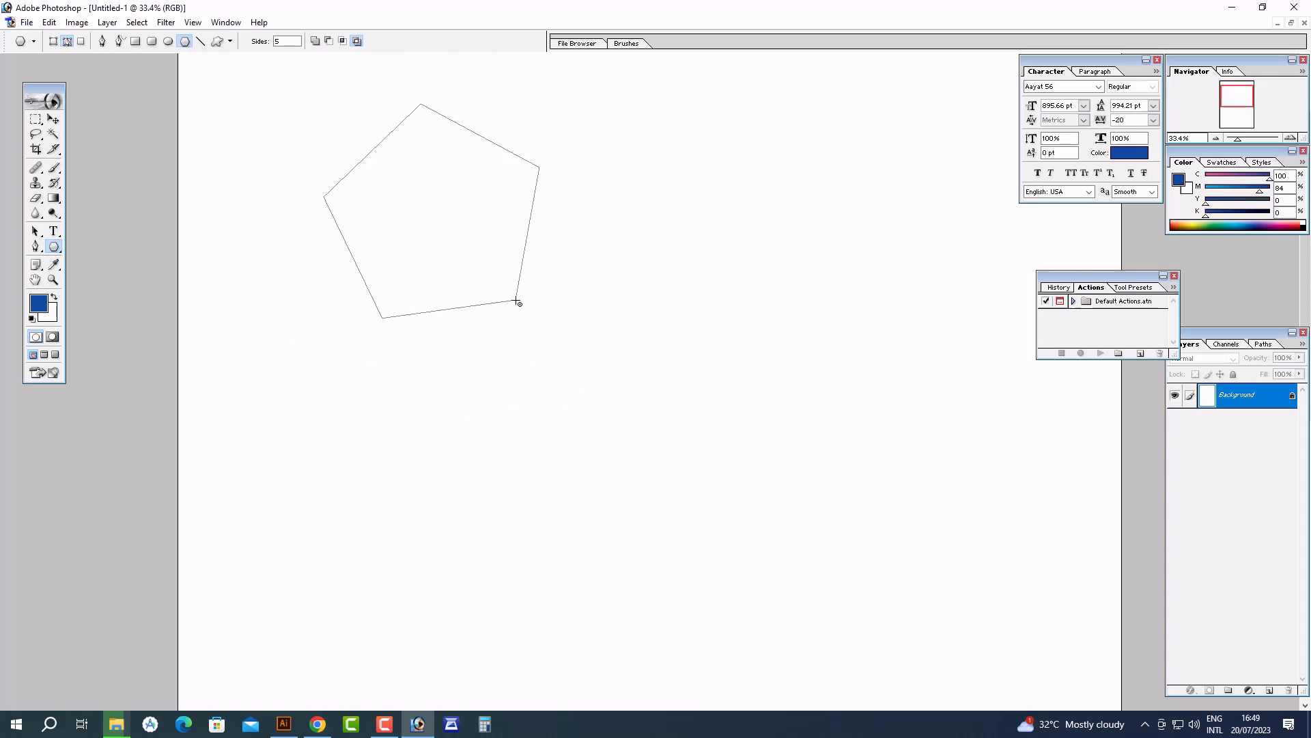
{"action": "key", "text": "ctrl+z"}
{"action": "left_click_drag", "start_coordinate": [288, 41], "coordinate": [237, 35]}
{"action": "type", "text": "6"}
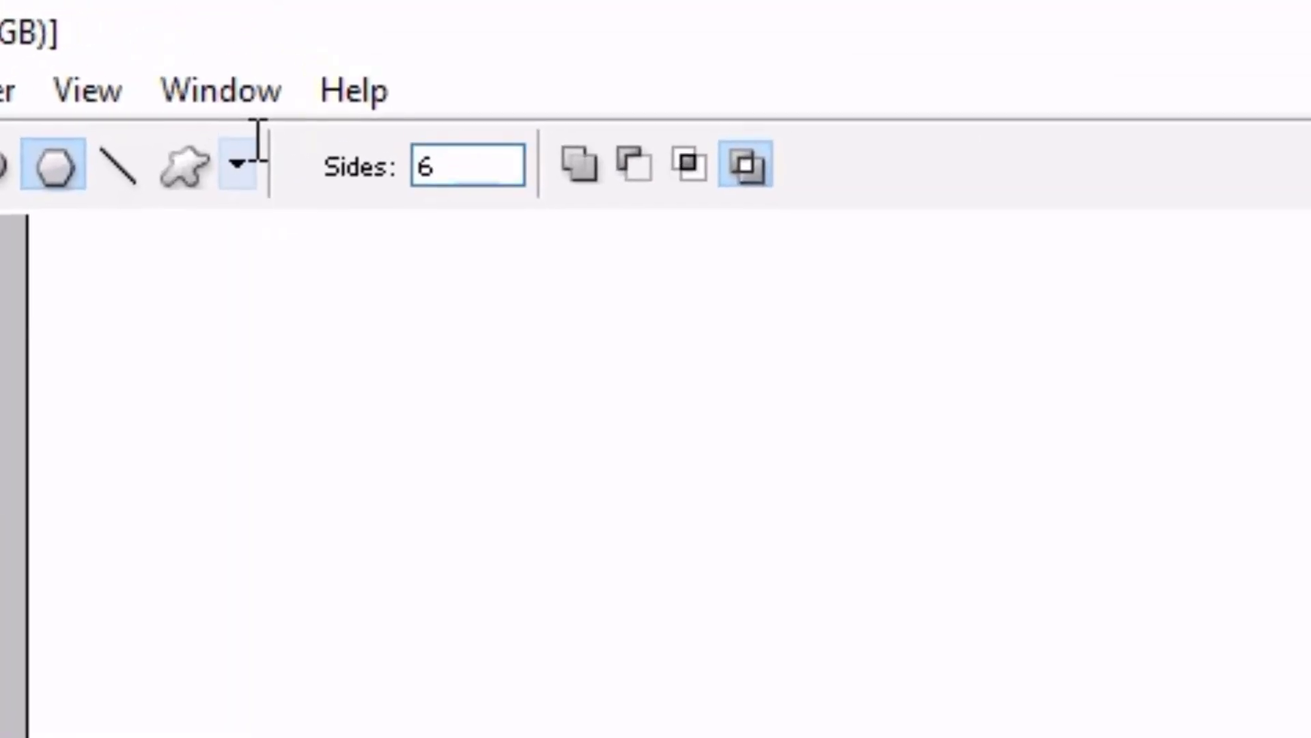
{"action": "left_click_drag", "start_coordinate": [517, 340], "coordinate": [683, 395]}
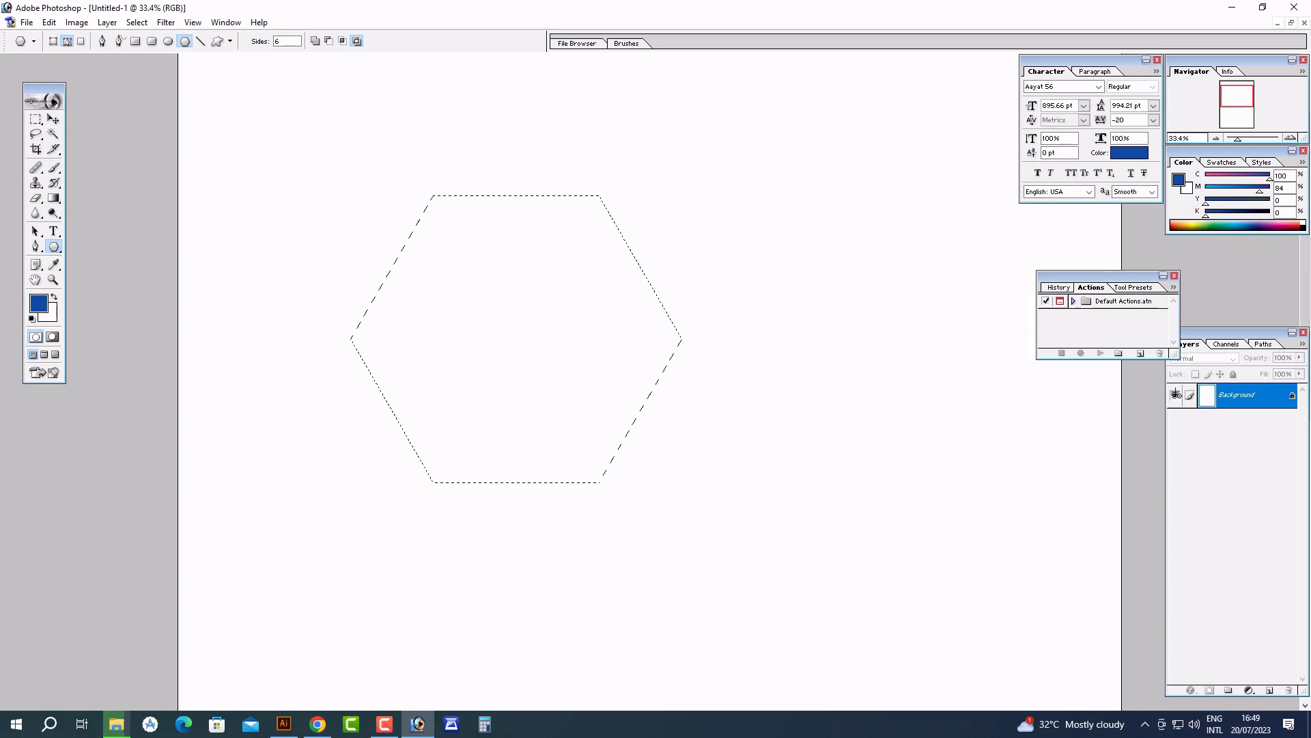
{"action": "left_click", "coordinate": [1174, 276]}
{"action": "left_click_drag", "start_coordinate": [1230, 333], "coordinate": [1053, 274]}
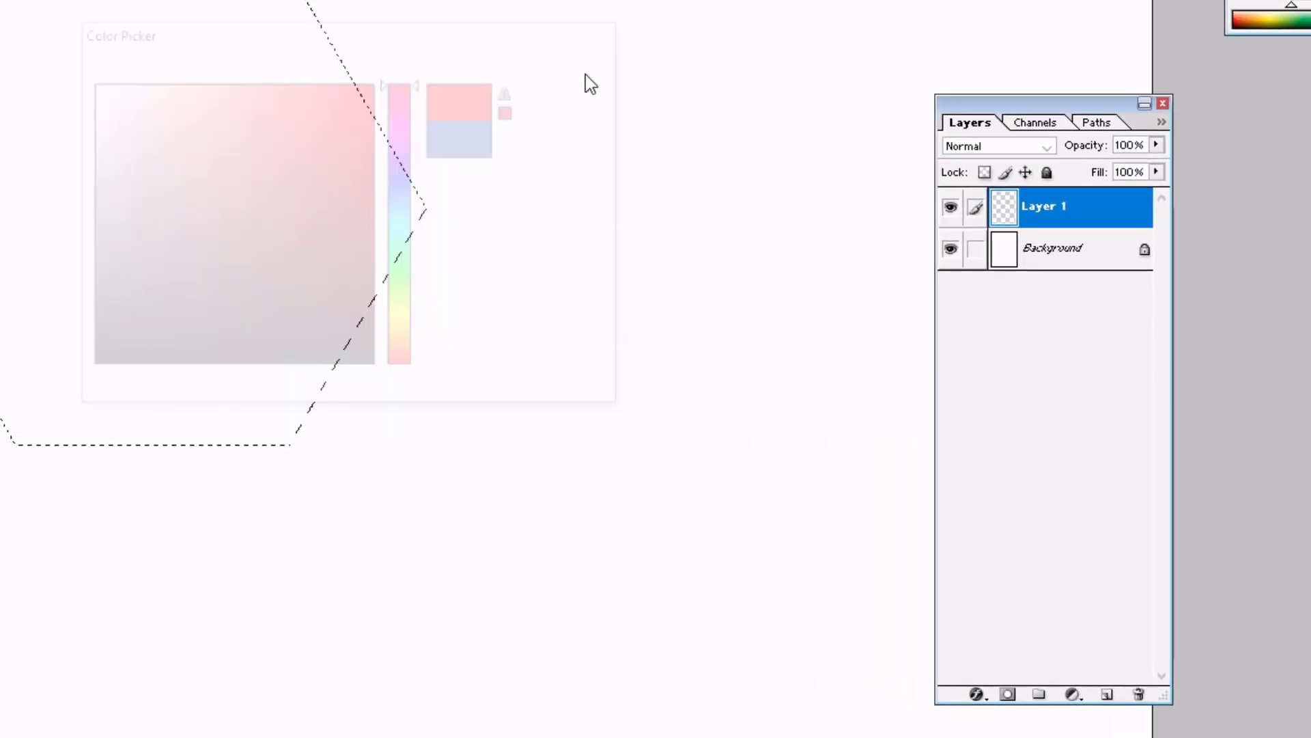
Fill the hexagon selection with red, deselect, and zoom in on it
{"action": "key", "text": "alt+BackSpace"}
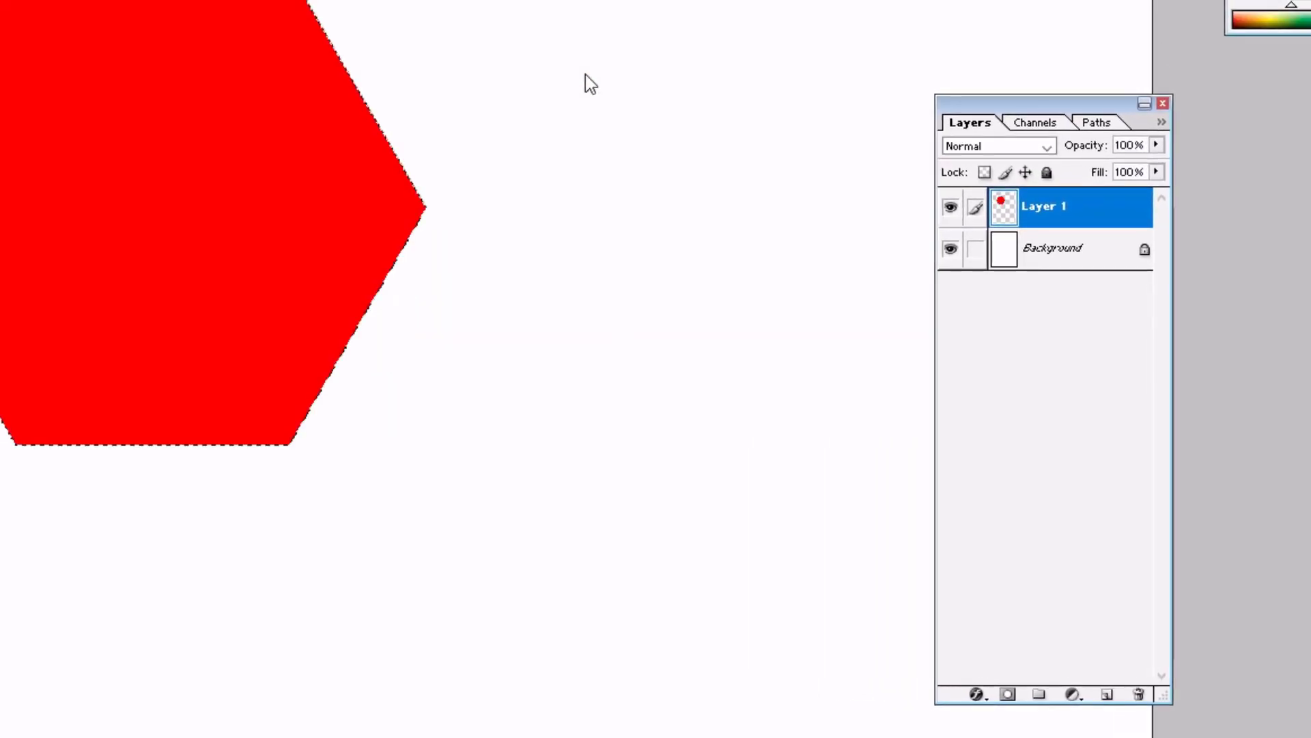
{"action": "key", "text": "ctrl+d"}
{"action": "left_click_drag", "start_coordinate": [0, 0], "coordinate": [480, 484]}
{"action": "left_click_drag", "start_coordinate": [535, 440], "coordinate": [433, 408]}
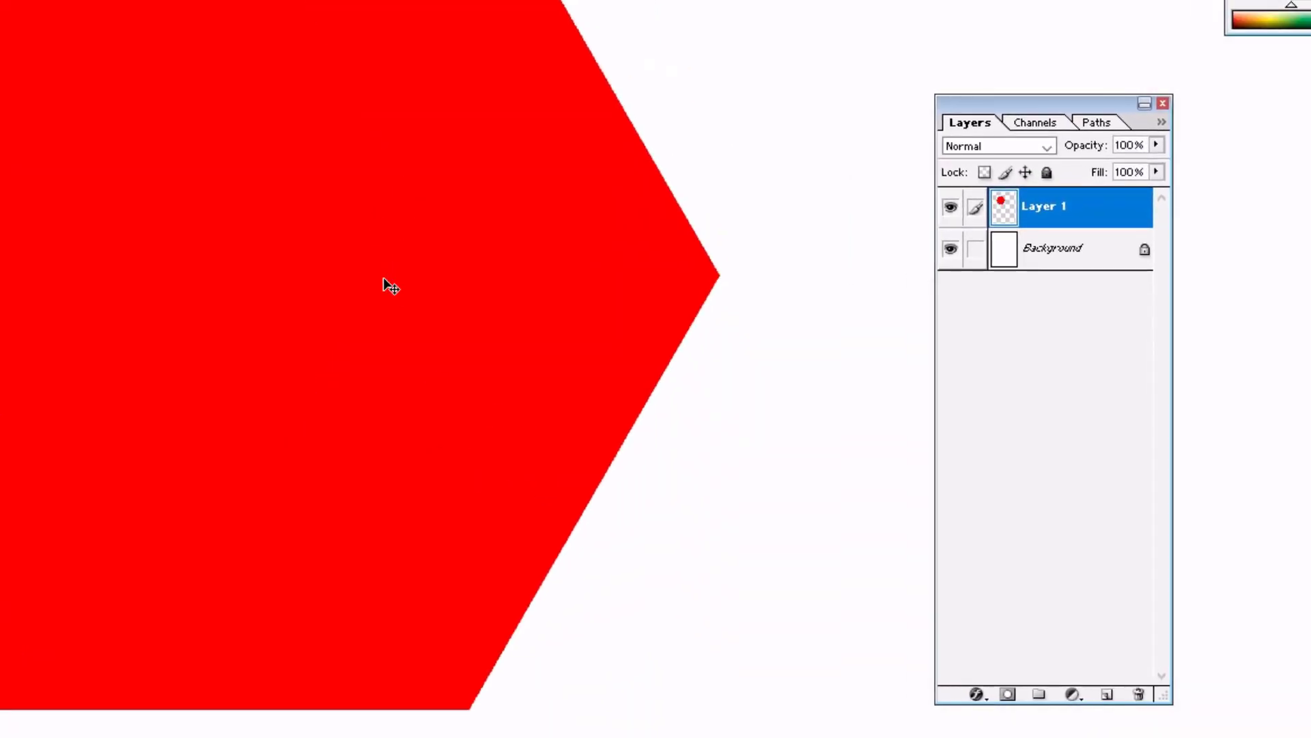
Add a 36 px red Stroke effect to the hexagon layer
{"action": "left_click", "coordinate": [976, 694]}
{"action": "left_click", "coordinate": [1004, 676]}
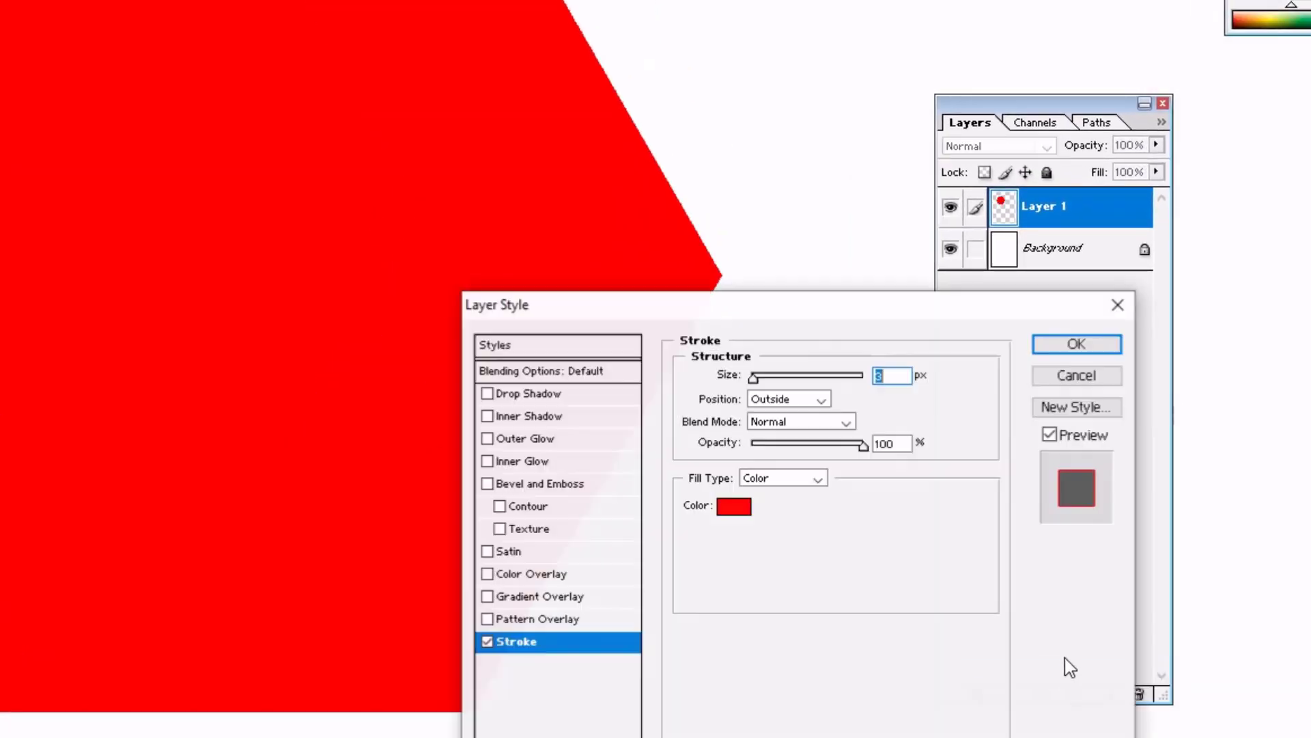
{"action": "left_click", "coordinate": [733, 506]}
{"action": "left_click", "coordinate": [403, 211]}
{"action": "key", "text": "Return"}
{"action": "key", "text": "Up"}
{"action": "key", "text": "Up"}
{"action": "key", "text": "Up"}
{"action": "key", "text": "Up"}
{"action": "key", "text": "Up"}
{"action": "key", "text": "Up"}
{"action": "key", "text": "Up"}
{"action": "key", "text": "Up"}
{"action": "key", "text": "Up"}
{"action": "key", "text": "Up"}
{"action": "key", "text": "Up"}
{"action": "key", "text": "Up"}
{"action": "key", "text": "Up"}
{"action": "key", "text": "Up"}
{"action": "key", "text": "Up"}
{"action": "key", "text": "Up"}
{"action": "key", "text": "Up"}
{"action": "key", "text": "Up"}
{"action": "key", "text": "Up"}
{"action": "key", "text": "Up"}
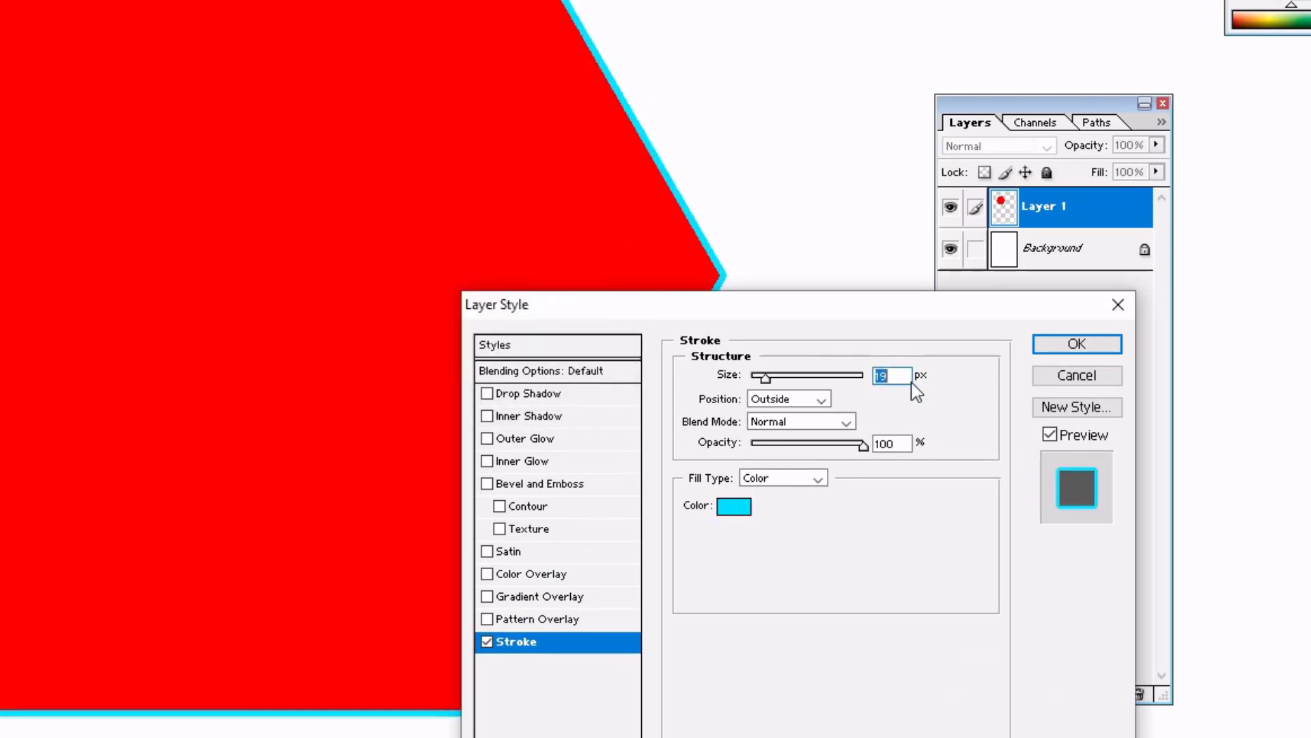
{"action": "left_click", "coordinate": [746, 506]}
{"action": "left_click", "coordinate": [635, 273]}
{"action": "key", "text": "Return"}
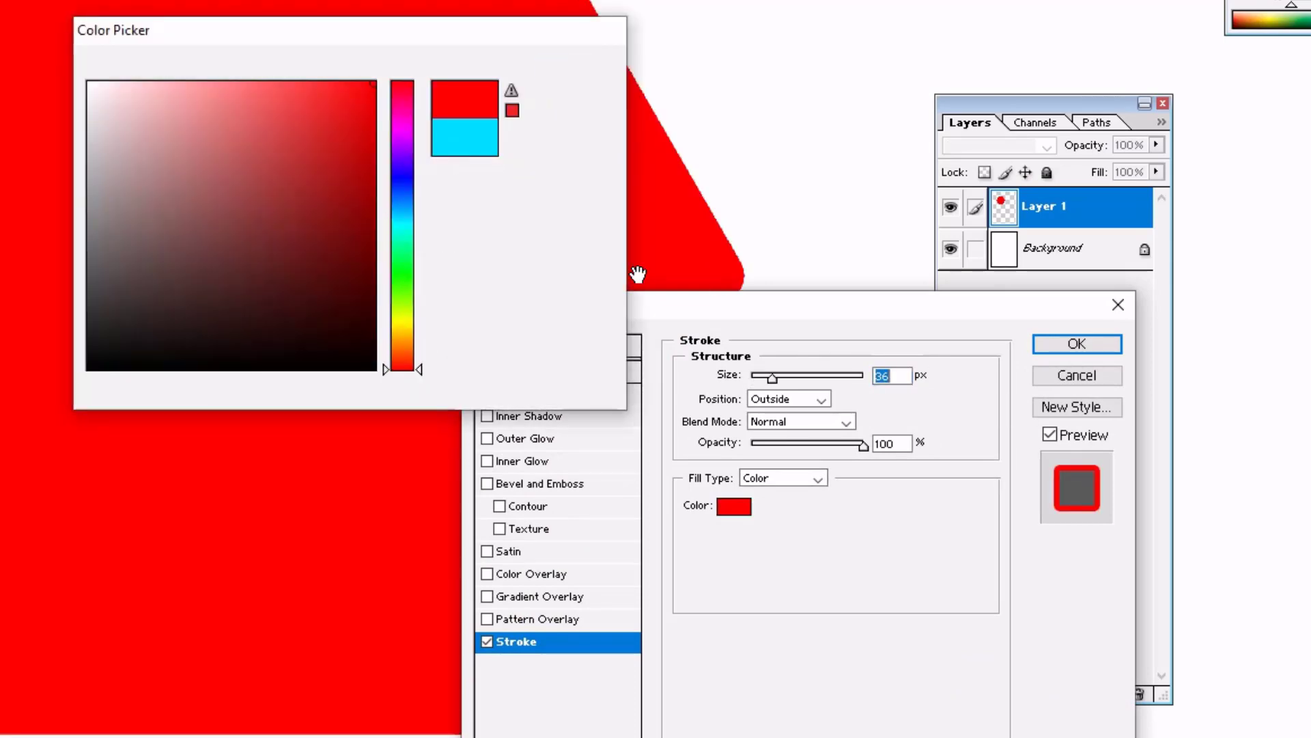
Add a yellow Color Overlay, apply the effects, and duplicate the hexagon layer
{"action": "left_click", "coordinate": [573, 574]}
{"action": "left_click", "coordinate": [877, 376]}
{"action": "left_click", "coordinate": [90, 84]}
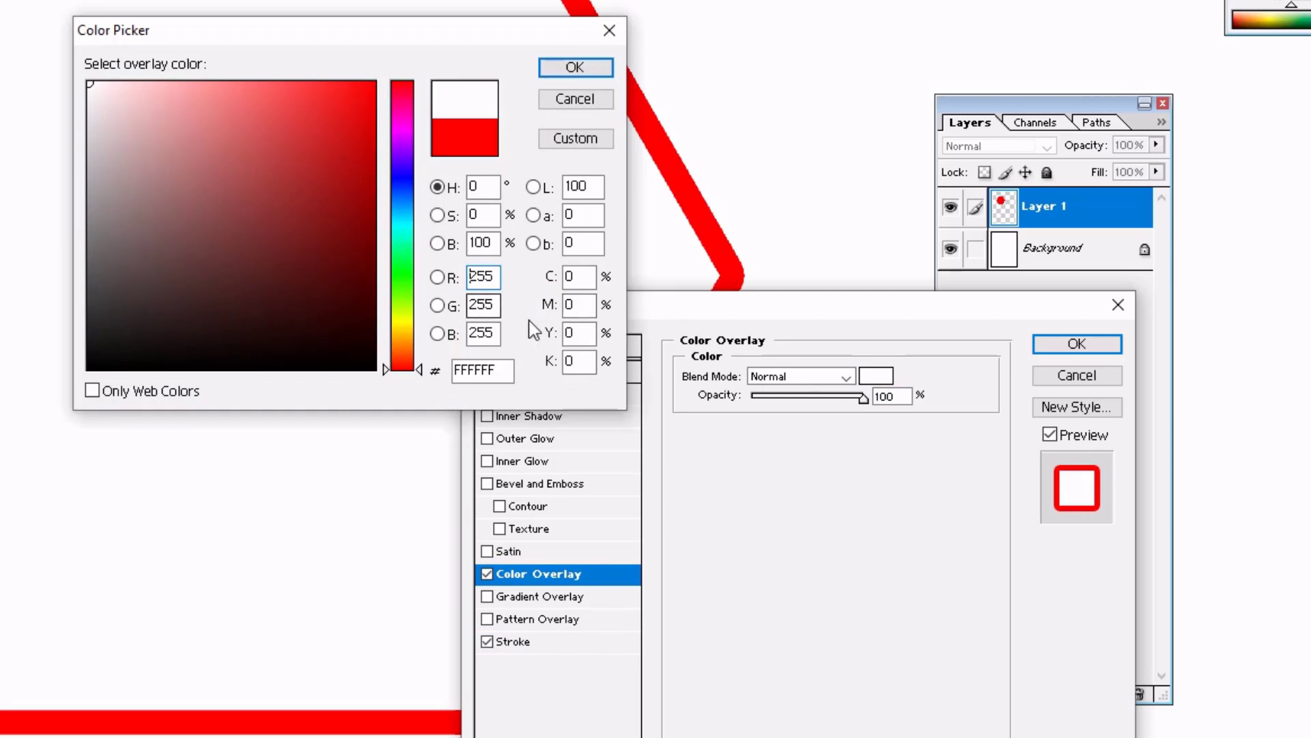
{"action": "type", "text": "100"}
{"action": "key", "text": "Return"}
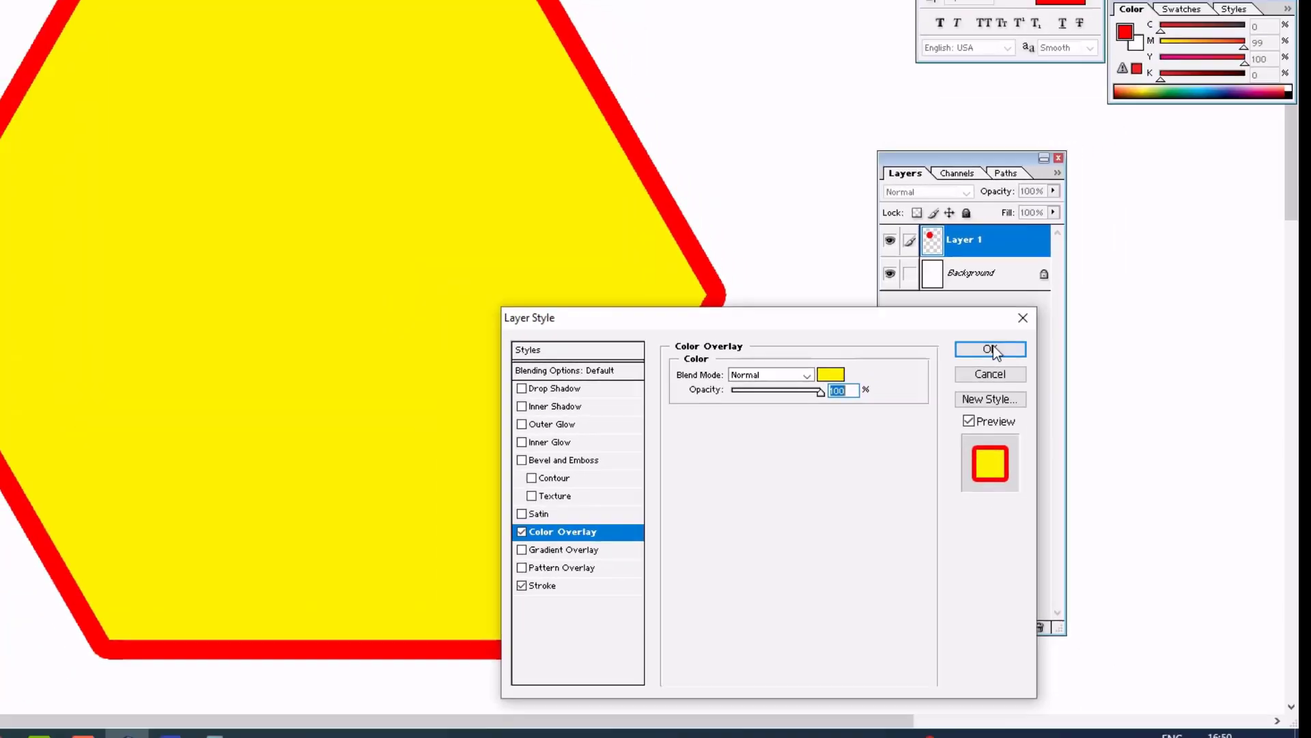
{"action": "left_click", "coordinate": [1077, 344]}
{"action": "key", "text": "ctrl+j"}
{"action": "key", "text": "ctrl+t"}
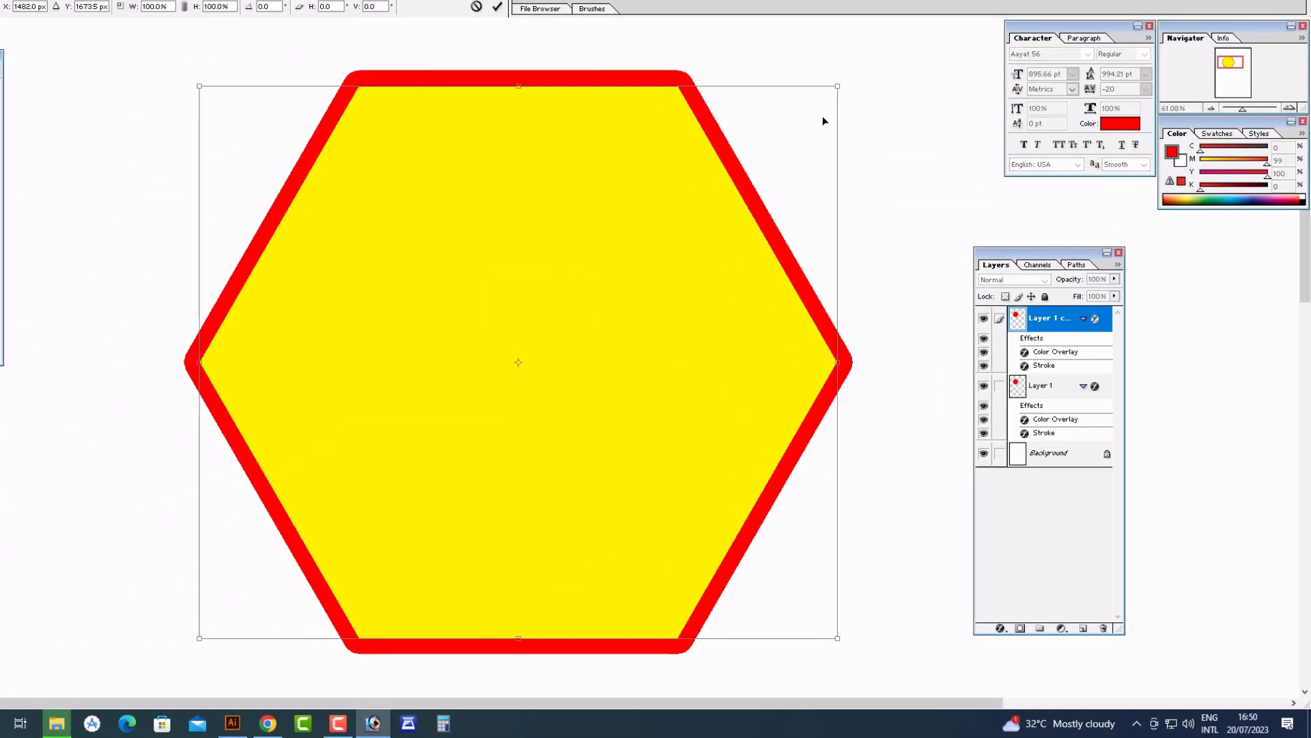
Shrink the copy inside the hexagon and give it a black stroke and white overlay
{"action": "left_click_drag", "start_coordinate": [794, 108], "coordinate": [796, 111]}
{"action": "key", "text": "Return"}
{"action": "left_click", "coordinate": [1000, 627]}
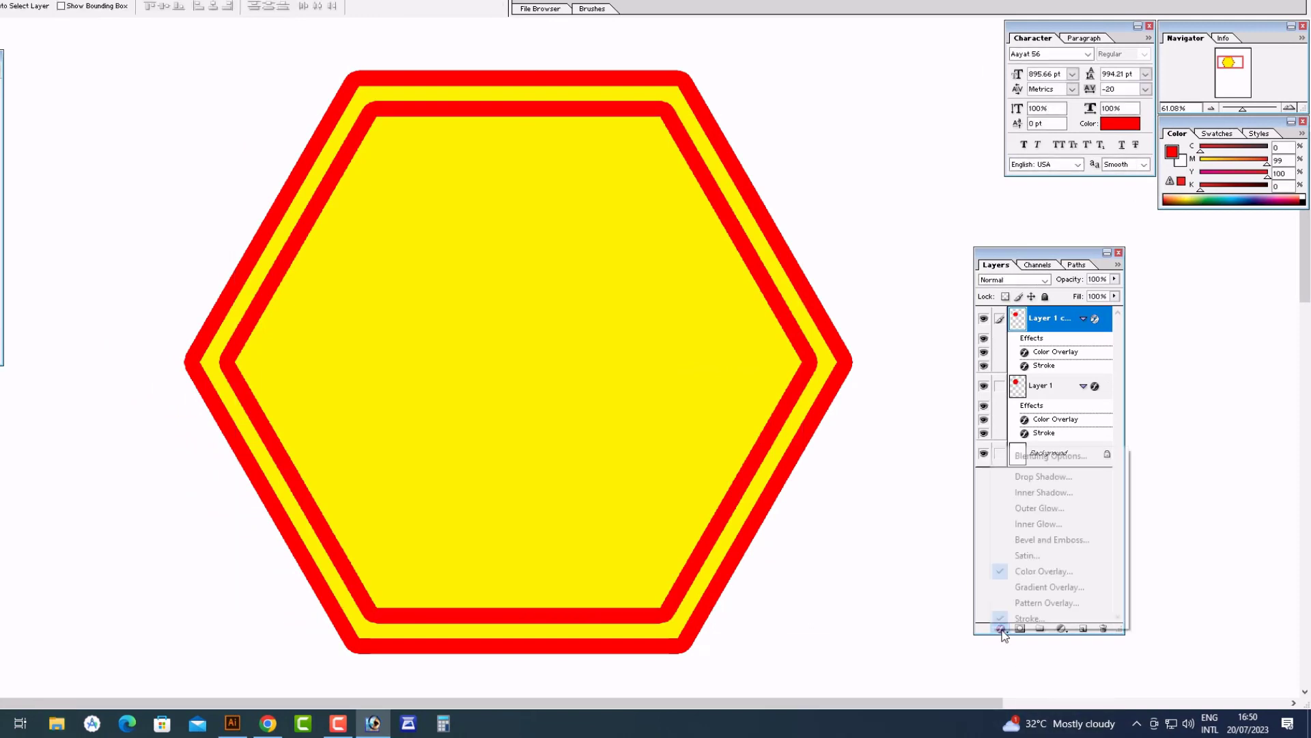
{"action": "left_click", "coordinate": [1011, 619]}
{"action": "left_click", "coordinate": [847, 509]}
{"action": "left_click", "coordinate": [617, 421]}
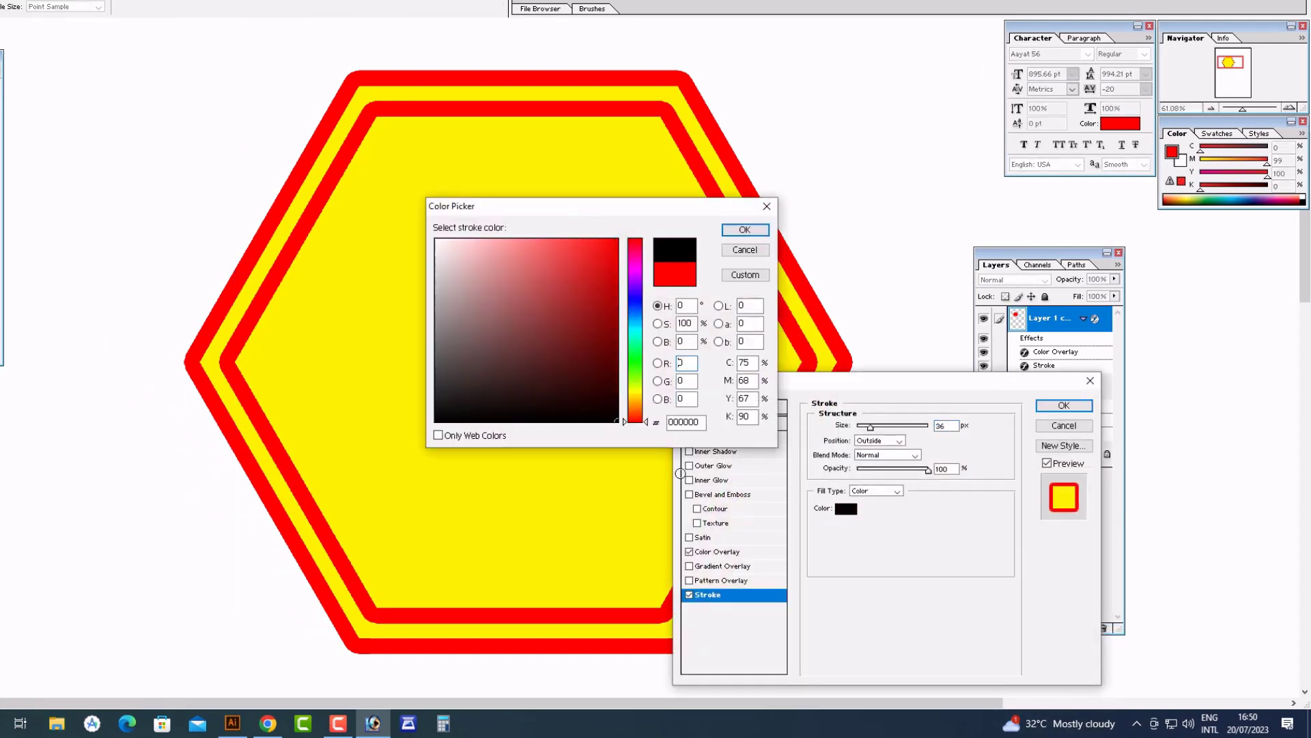
{"action": "left_click", "coordinate": [763, 237]}
{"action": "left_click", "coordinate": [736, 552]}
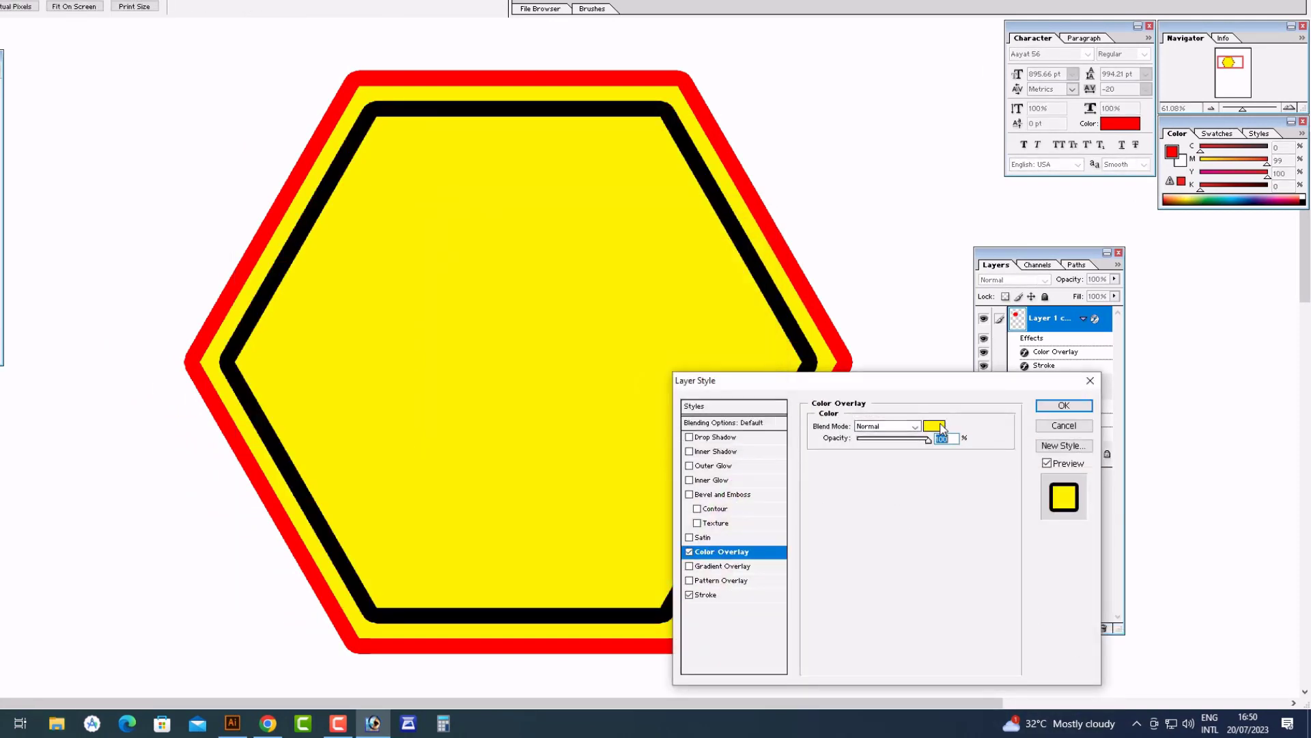
{"action": "left_click", "coordinate": [942, 427]}
{"action": "left_click_drag", "start_coordinate": [445, 247], "coordinate": [416, 209]}
{"action": "left_click", "coordinate": [742, 230]}
{"action": "left_click", "coordinate": [1064, 406]}
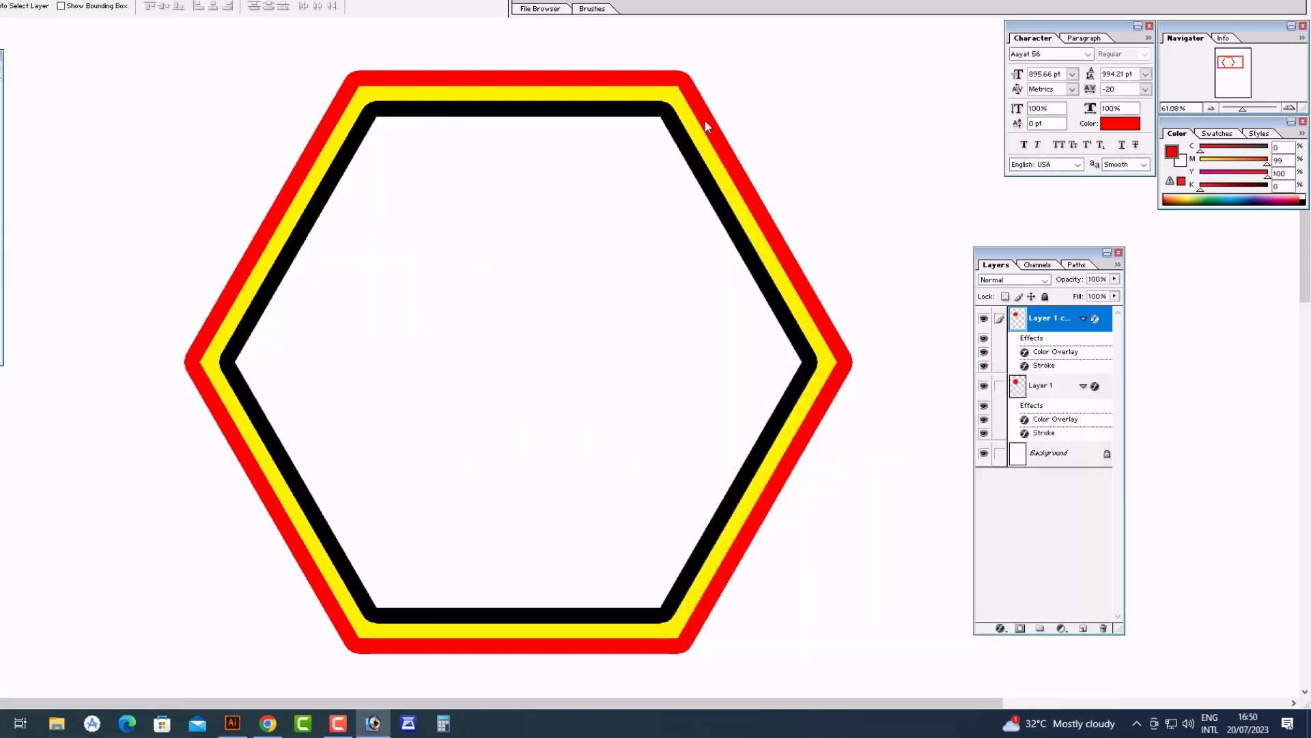
Change the original Layer 1 hexagon's stroke colour to white
{"action": "left_click", "coordinate": [1045, 386]}
{"action": "left_click", "coordinate": [1001, 628]}
{"action": "left_click", "coordinate": [1011, 619]}
{"action": "left_click", "coordinate": [847, 509]}
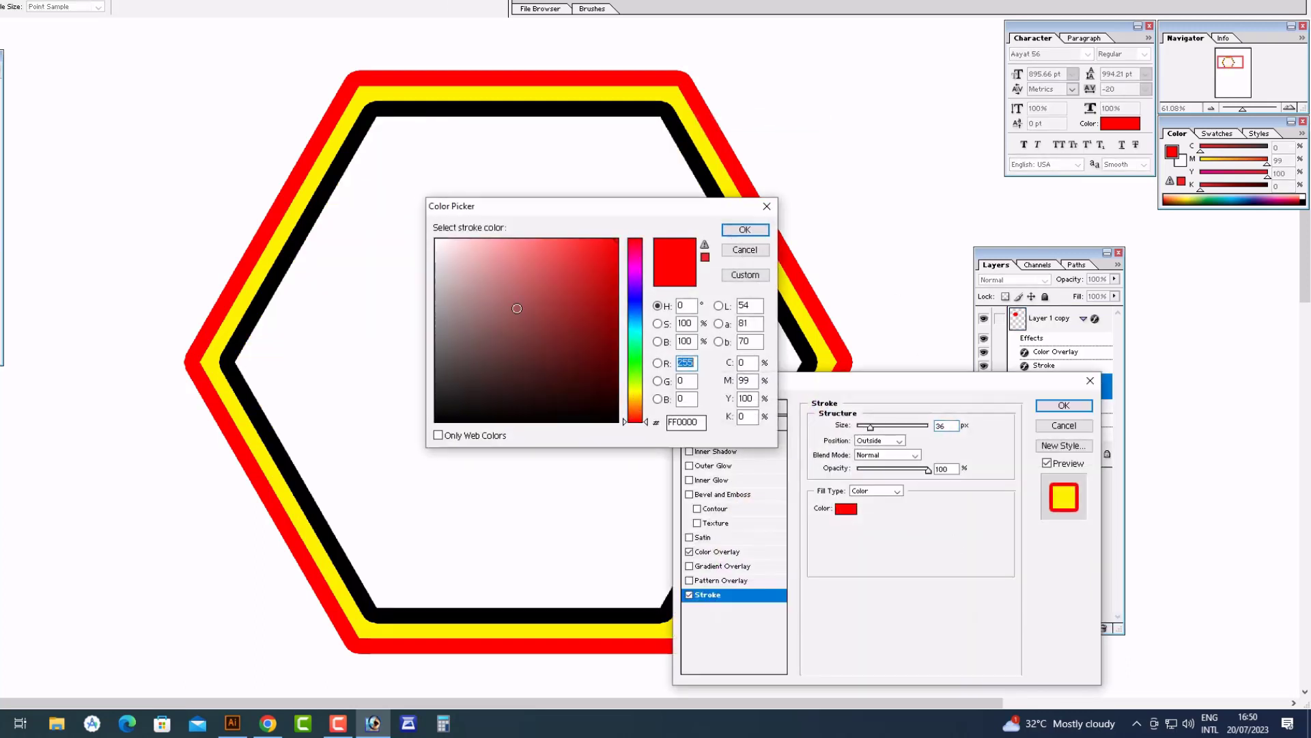
{"action": "left_click_drag", "start_coordinate": [478, 273], "coordinate": [430, 235]}
{"action": "left_click", "coordinate": [745, 229]}
Set Layer 1's Color Overlay to green
{"action": "left_click", "coordinate": [722, 551]}
{"action": "left_click", "coordinate": [936, 427]}
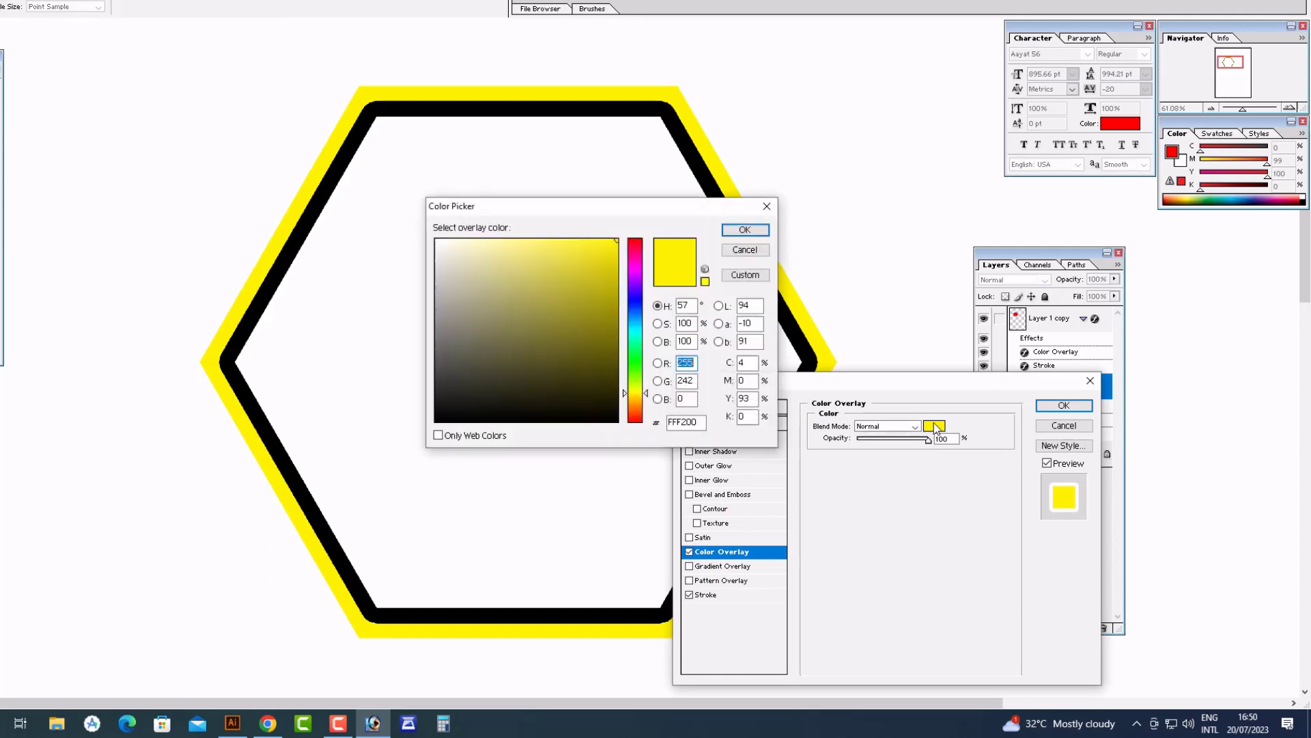
{"action": "type", "text": "00"}
{"action": "key", "text": "Tab"}
{"action": "type", "text": "20"}
{"action": "key", "text": "Tab"}
{"action": "type", "text": "100"}
{"action": "key", "text": "Return"}
{"action": "key", "text": "Return"}
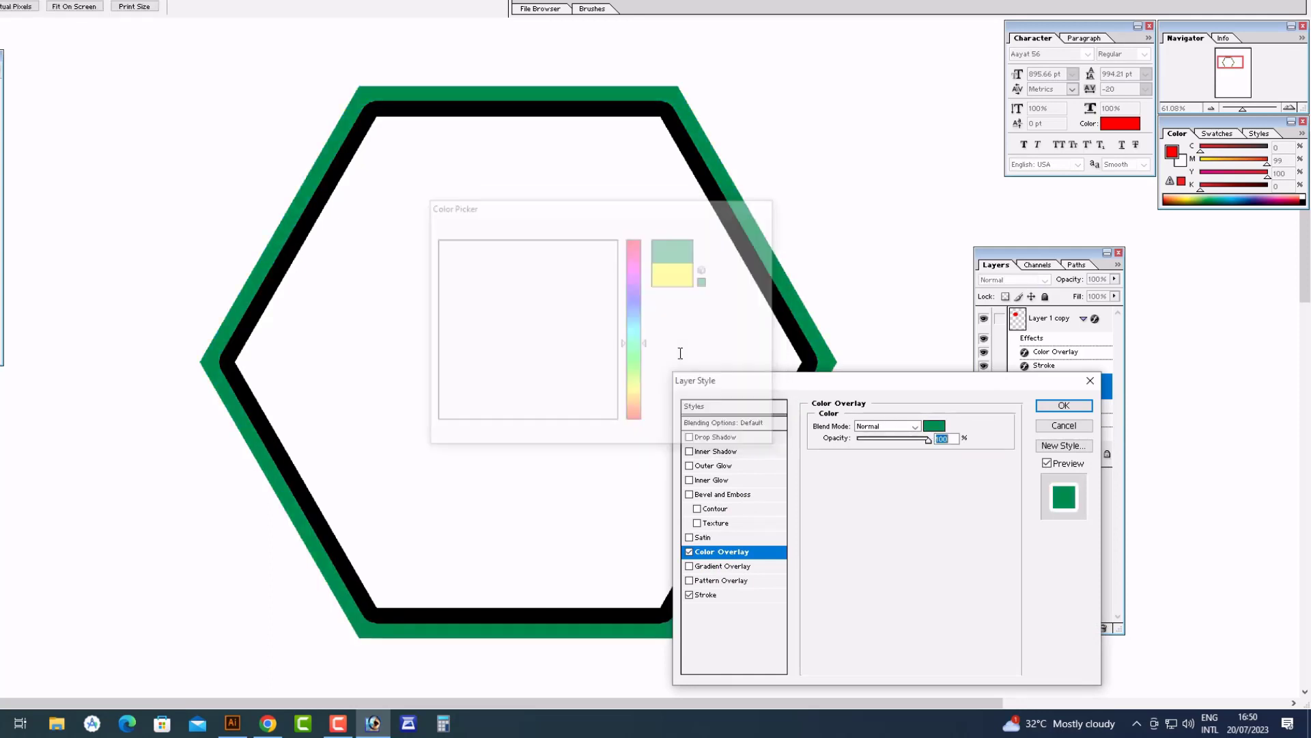
{"action": "right_click", "coordinate": [650, 309]}
{"action": "left_click", "coordinate": [676, 318]}
Review Layer 1's Stroke settings and zoom around to check the frame
{"action": "left_click", "coordinate": [1000, 628]}
{"action": "left_click", "coordinate": [1018, 617]}
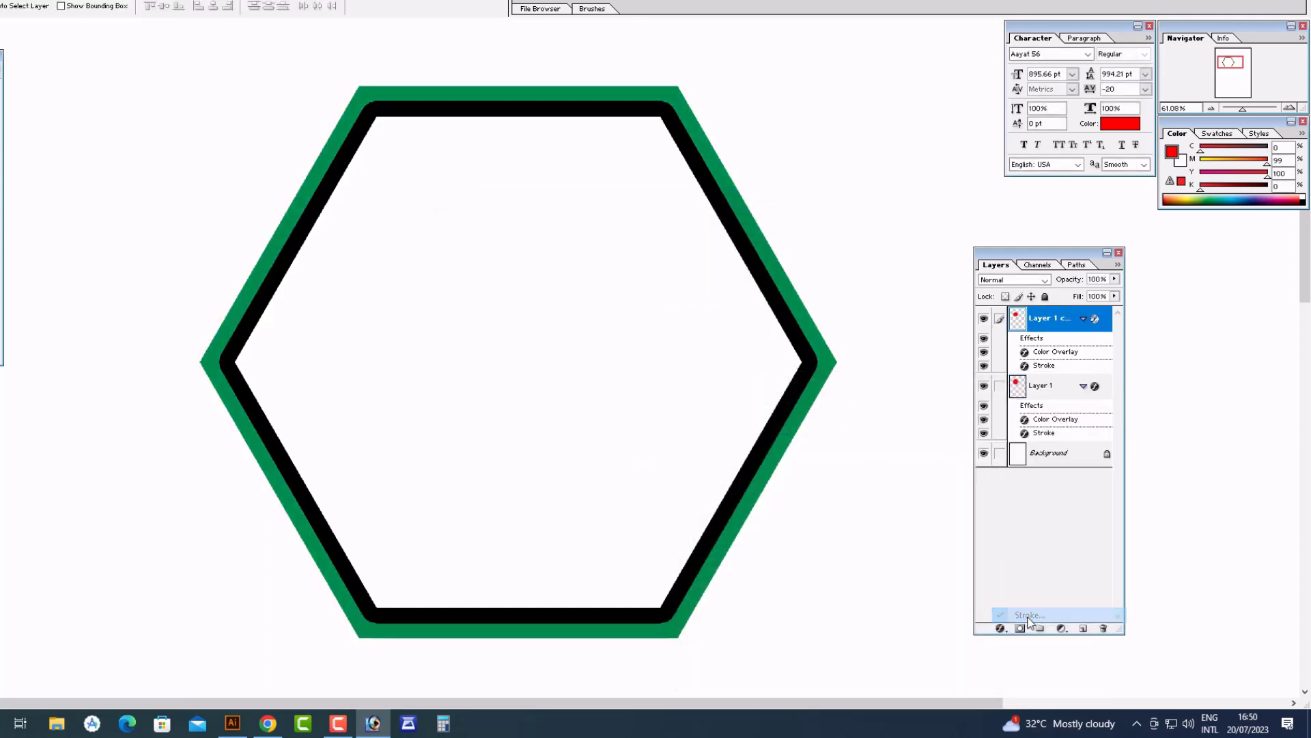
{"action": "left_click", "coordinate": [694, 239], "text": "ctrl"}
{"action": "left_click", "coordinate": [1066, 408]}
{"action": "left_click", "coordinate": [489, 304], "text": "alt"}
{"action": "right_click", "coordinate": [486, 303]}
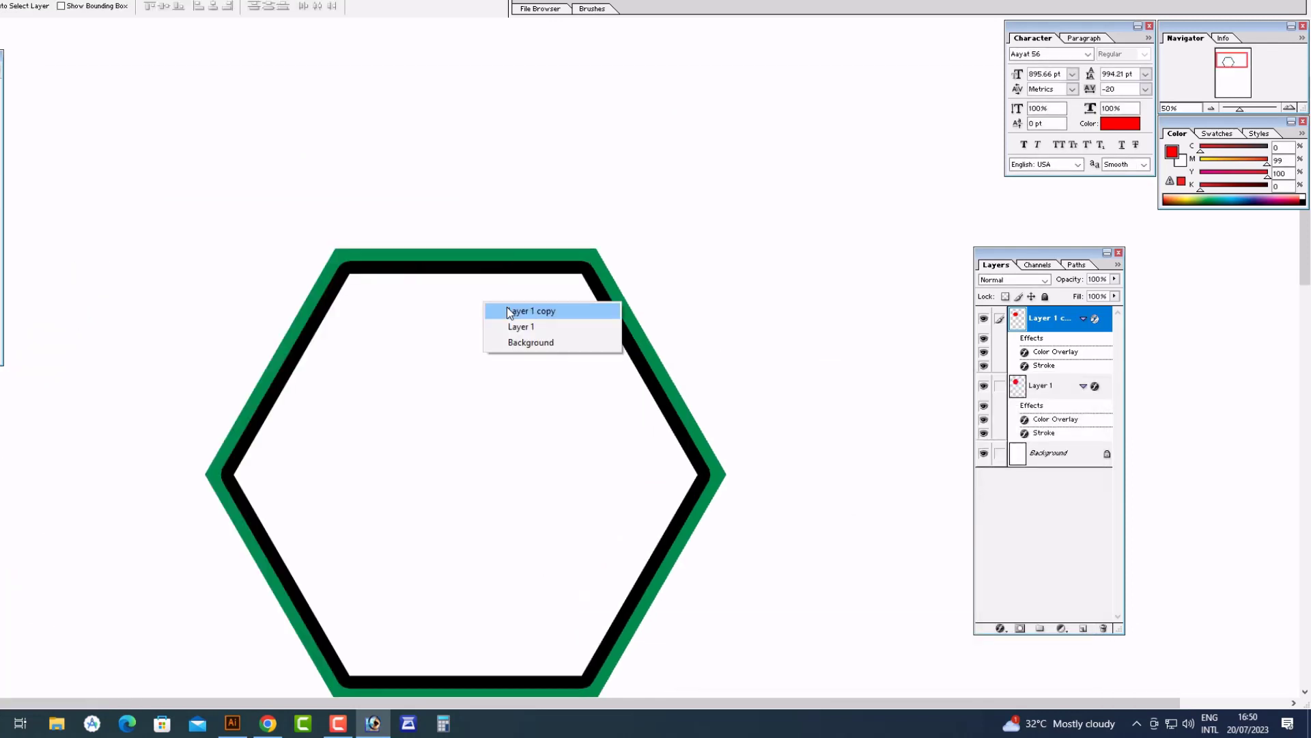
Select the outer Layer 1 hexagon and add a Drop Shadow effect
{"action": "left_click", "coordinate": [516, 315]}
{"action": "left_click_drag", "start_coordinate": [520, 319], "coordinate": [554, 407]}
{"action": "key", "text": "ctrl+z"}
{"action": "left_click", "coordinate": [1041, 385]}
{"action": "left_click", "coordinate": [1001, 628]}
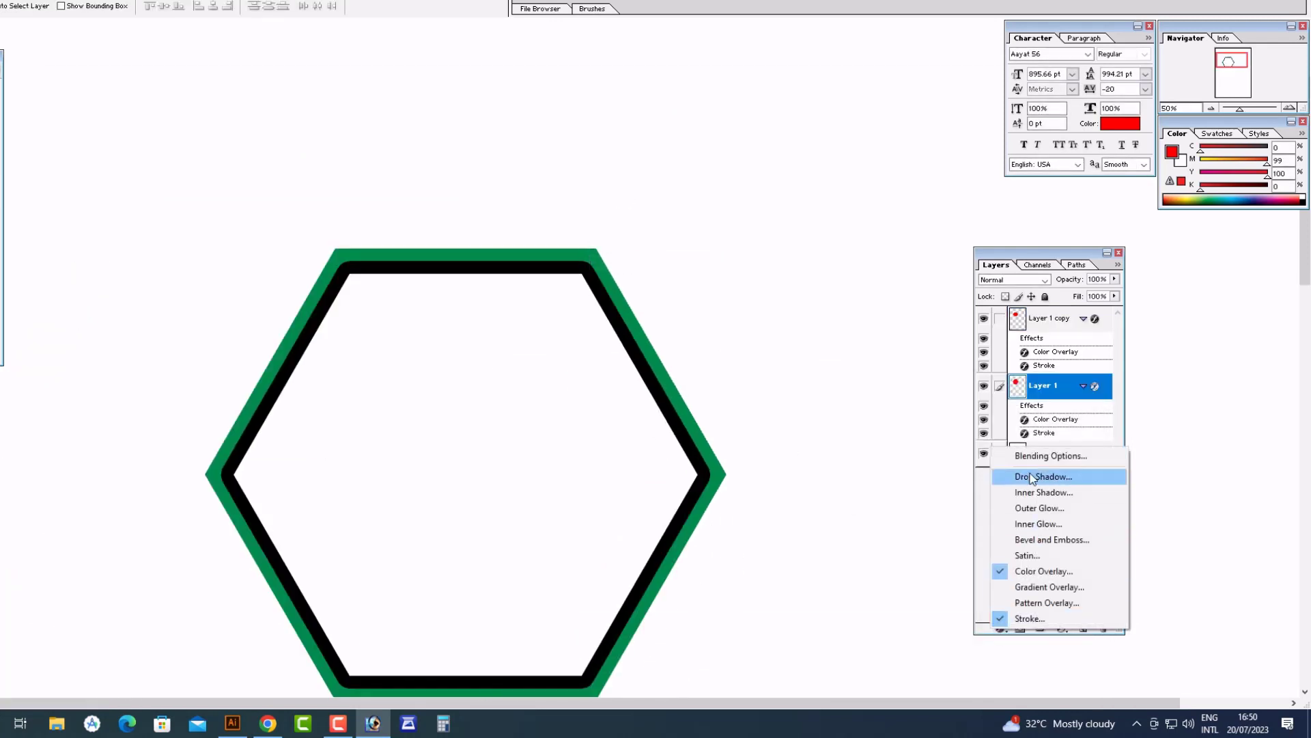
{"action": "left_click", "coordinate": [1021, 475]}
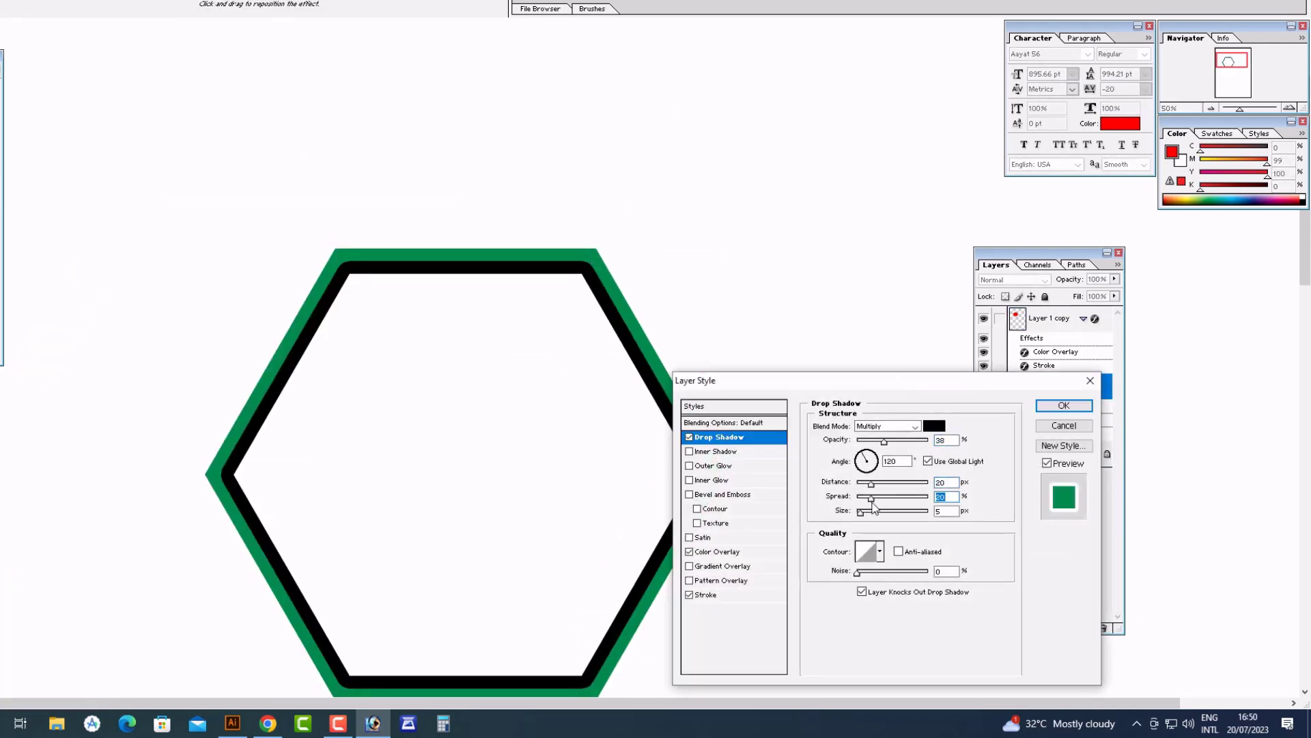
Adjust the drop shadow's spread, size and opacity, and set distance to 0
{"action": "left_click_drag", "start_coordinate": [881, 512], "coordinate": [895, 512]}
{"action": "mouse_move", "coordinate": [803, 379]}
{"action": "left_mouse_down"}
{"action": "mouse_move", "coordinate": [828, 236]}
{"action": "mouse_move", "coordinate": [817, 155]}
{"action": "mouse_move", "coordinate": [837, 140]}
{"action": "left_mouse_up"}
{"action": "left_click", "coordinate": [761, 451]}
{"action": "left_click", "coordinate": [779, 198]}
{"action": "left_click_drag", "start_coordinate": [936, 274], "coordinate": [969, 273]}
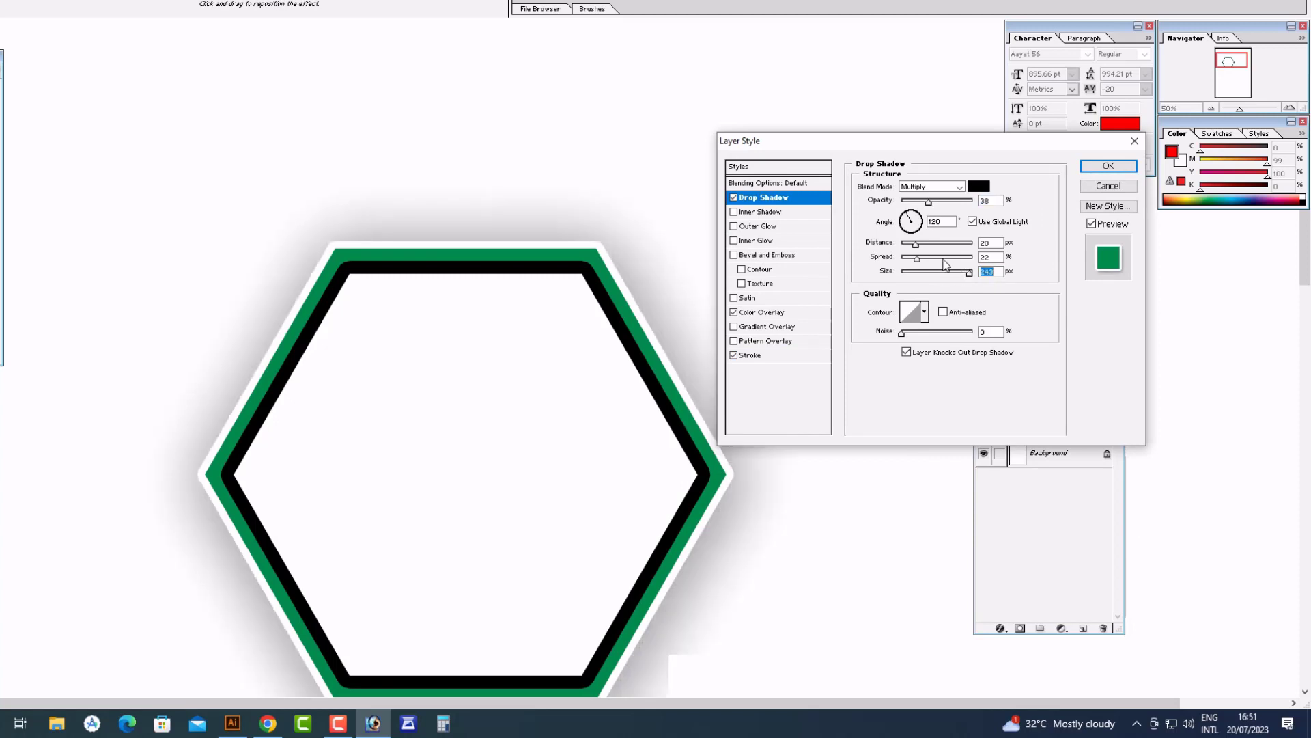
{"action": "left_click_drag", "start_coordinate": [928, 202], "coordinate": [950, 203]}
{"action": "left_click_drag", "start_coordinate": [916, 244], "coordinate": [921, 273]}
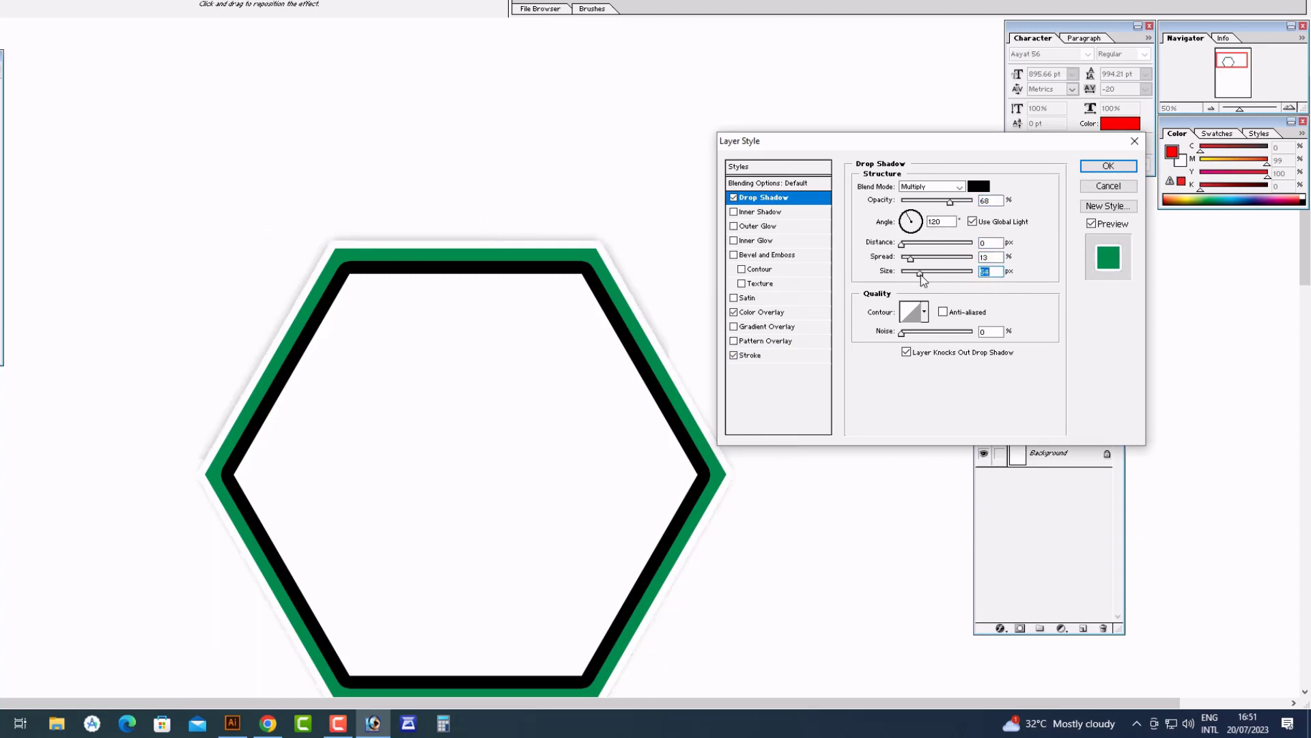
Choose an inverted-cone contour, lower the opacity, and apply the drop shadow
{"action": "left_click", "coordinate": [925, 312]}
{"action": "left_click", "coordinate": [893, 349]}
{"action": "left_click_drag", "start_coordinate": [950, 203], "coordinate": [928, 203]}
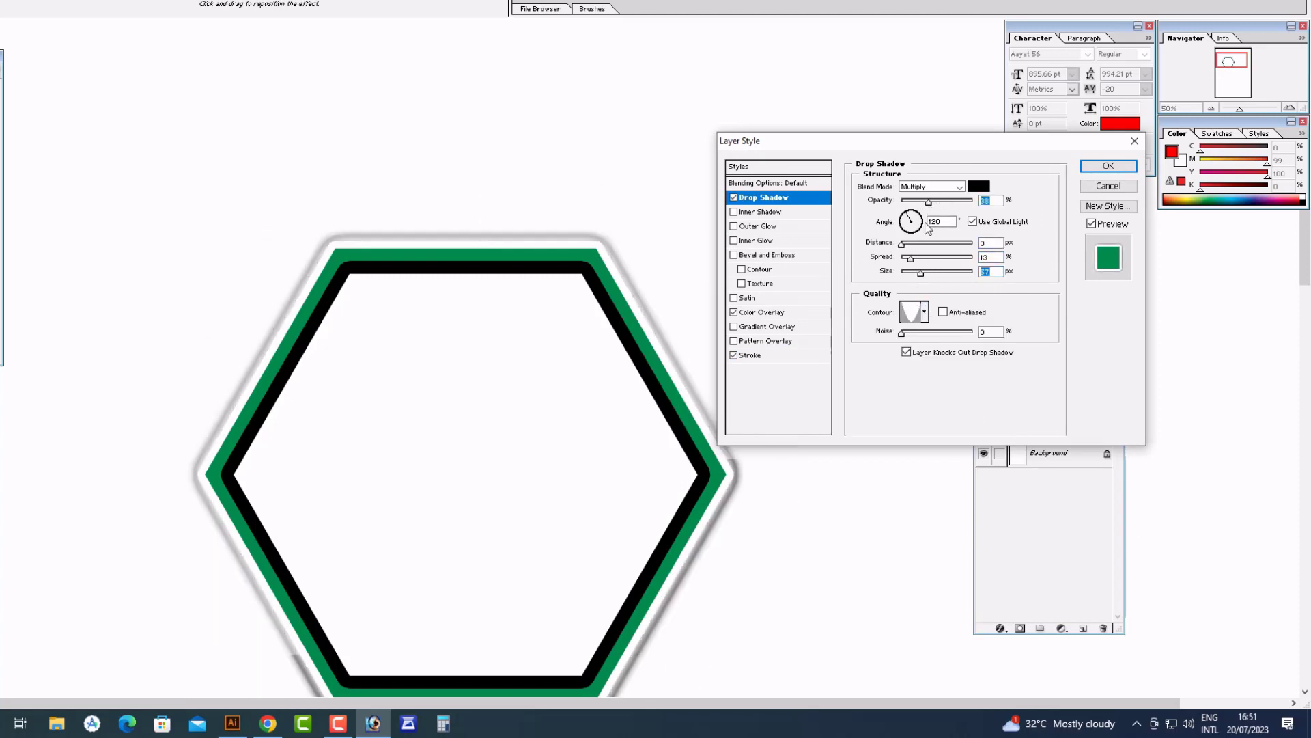
{"action": "left_click_drag", "start_coordinate": [921, 273], "coordinate": [931, 276]}
{"action": "left_click", "coordinate": [1095, 168]}
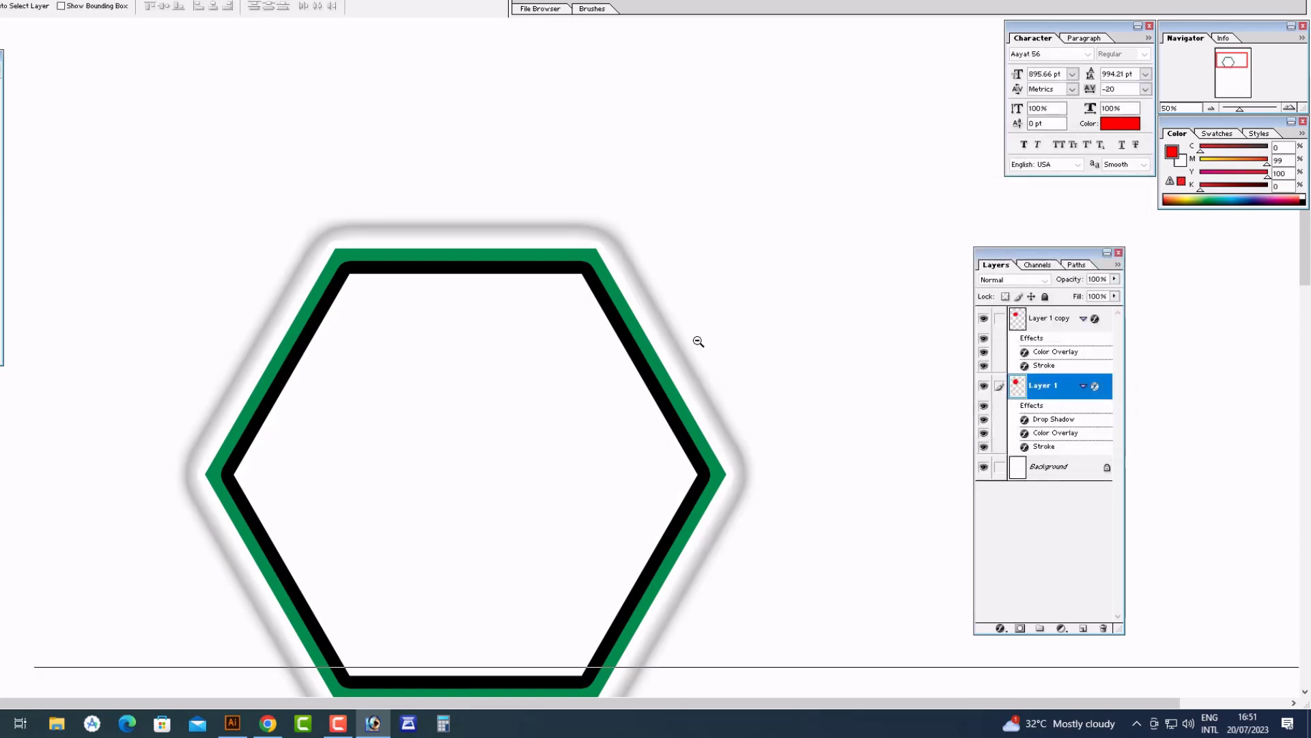
{"action": "left_click", "coordinate": [697, 342], "text": "alt"}
{"action": "left_click_drag", "start_coordinate": [697, 342], "coordinate": [817, 355]}
Undo the stray move and search Google Images for the person's name
{"action": "key", "text": "ctrl+z"}
{"action": "left_click", "coordinate": [268, 723]}
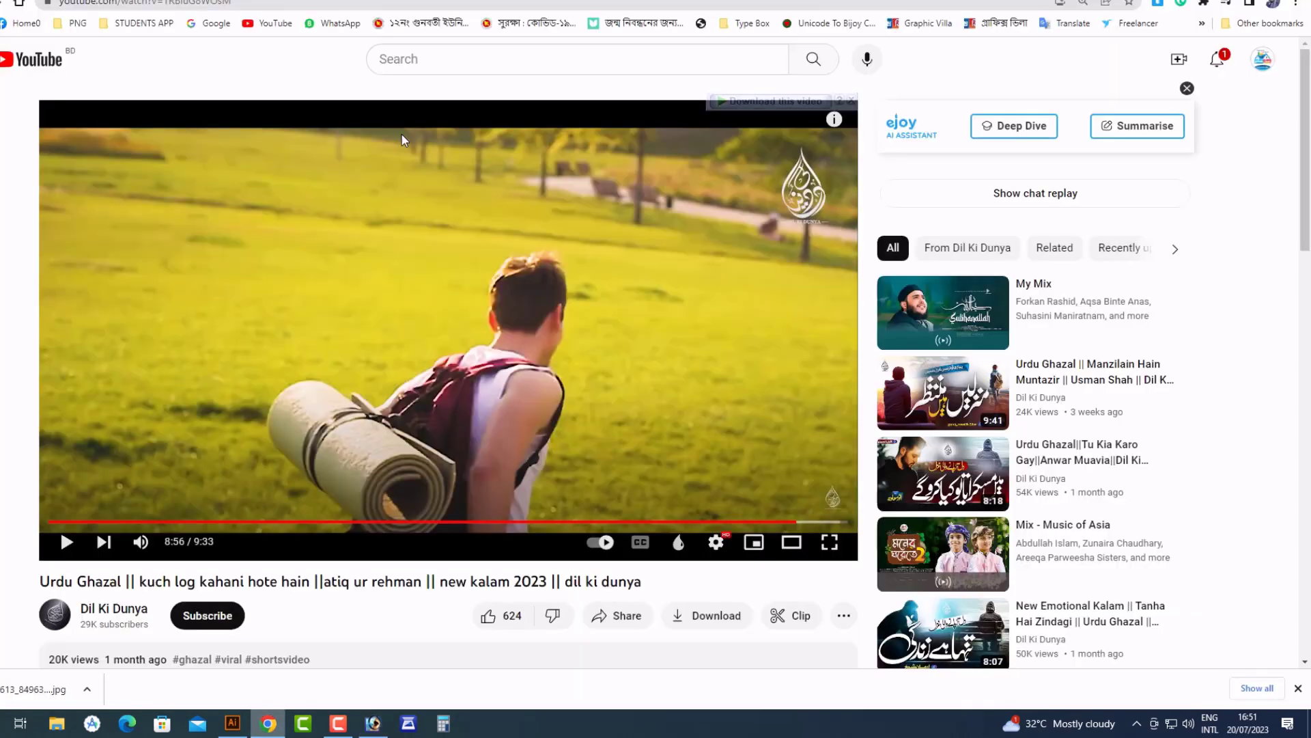
{"action": "left_click", "coordinate": [547, 0]}
{"action": "left_click", "coordinate": [551, 6]}
{"action": "key", "text": "Return"}
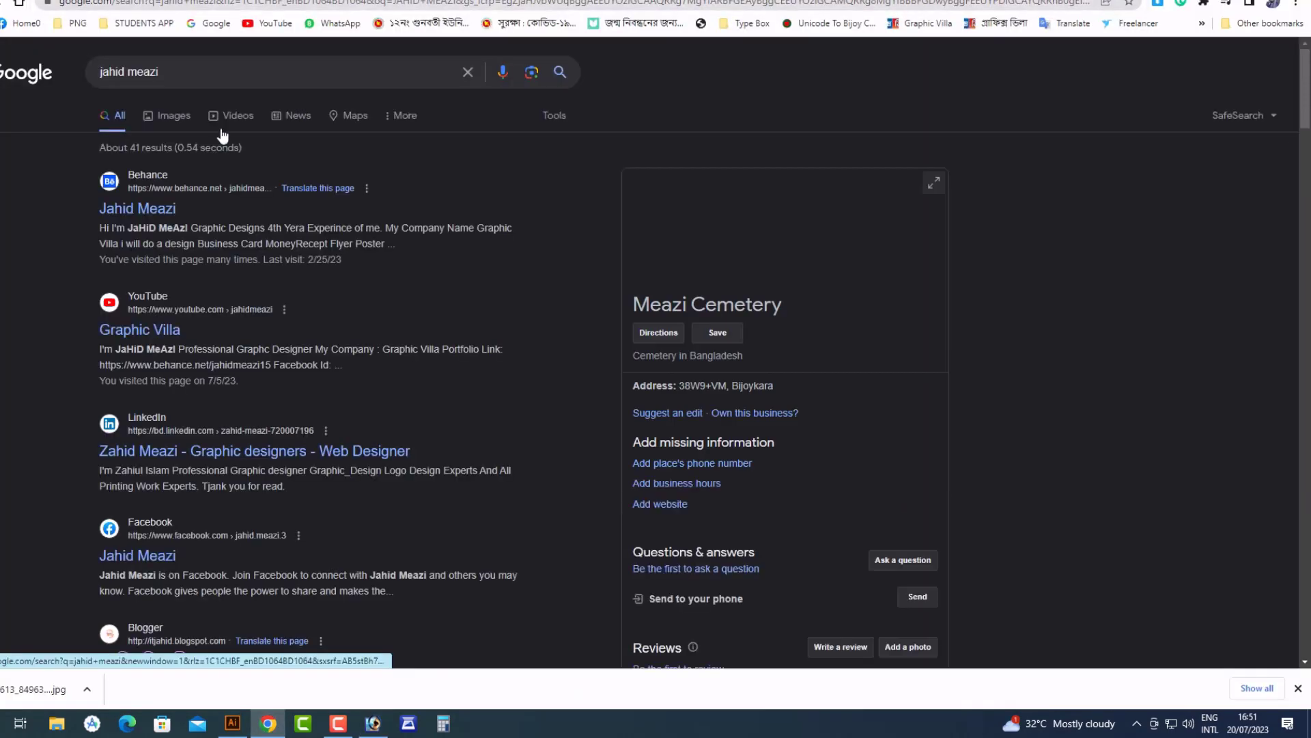
{"action": "left_click", "coordinate": [168, 114]}
Copy the passport photo from Google Images and paste it over the flyer's hexagon
{"action": "left_click", "coordinate": [29, 263]}
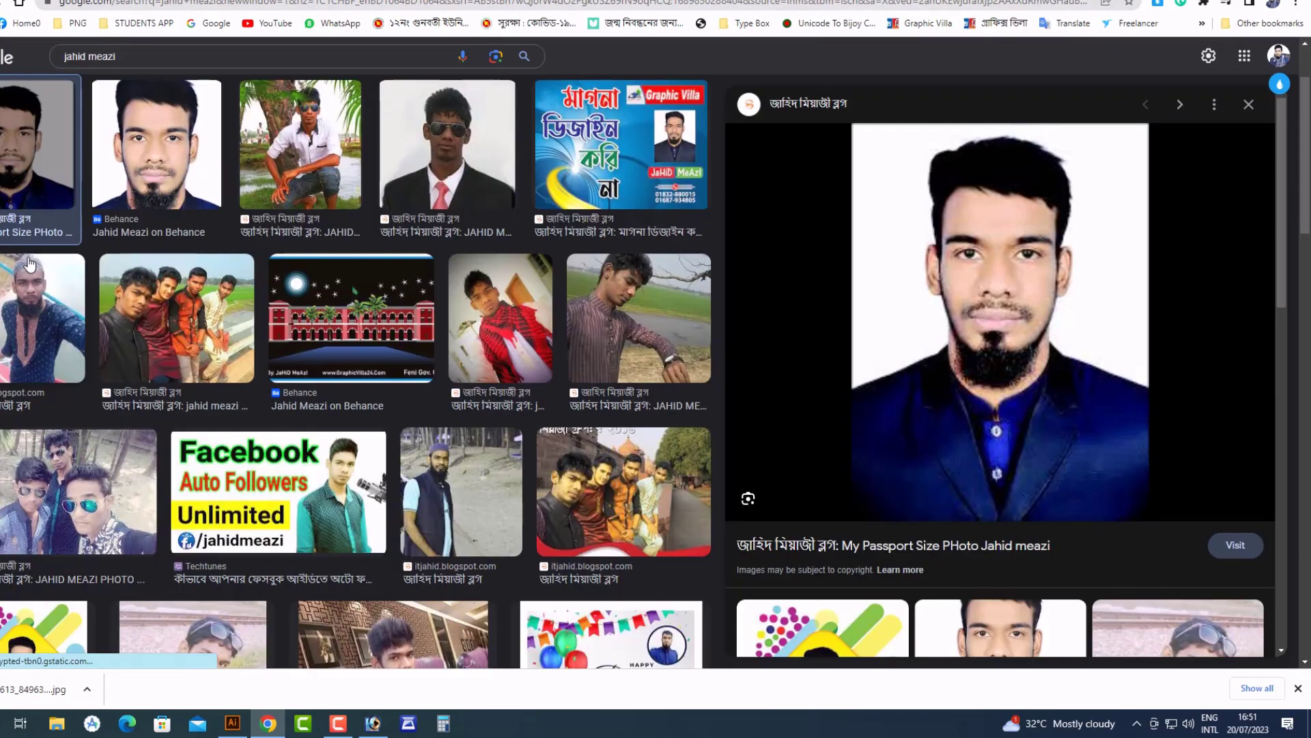
{"action": "right_click", "coordinate": [924, 242]}
{"action": "left_click", "coordinate": [980, 410]}
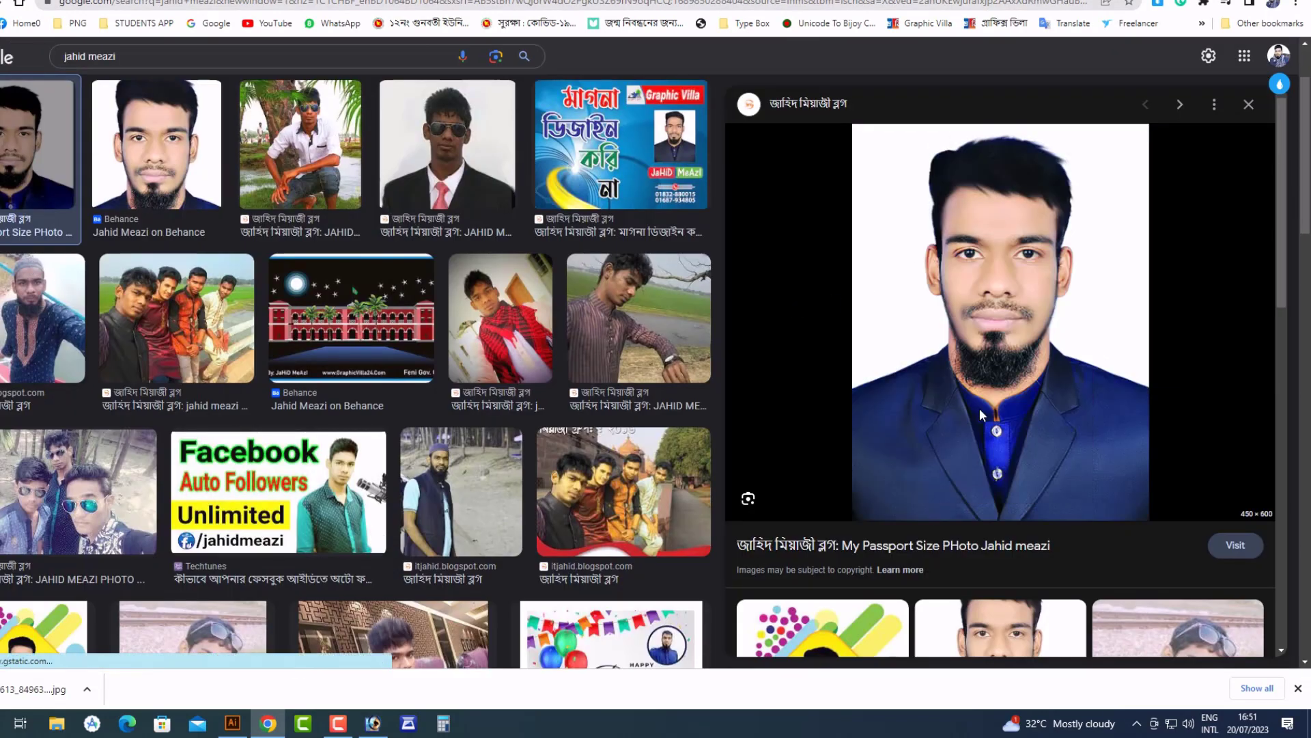
{"action": "left_click", "coordinate": [384, 726]}
{"action": "key", "text": "ctrl+v"}
{"action": "left_click_drag", "start_coordinate": [617, 363], "coordinate": [446, 406]}
{"action": "key", "text": "ctrl+t"}
Scale and position the portrait so it sits centred in the hexagon
{"action": "left_click_drag", "start_coordinate": [504, 334], "coordinate": [602, 200]}
{"action": "key", "text": "Return"}
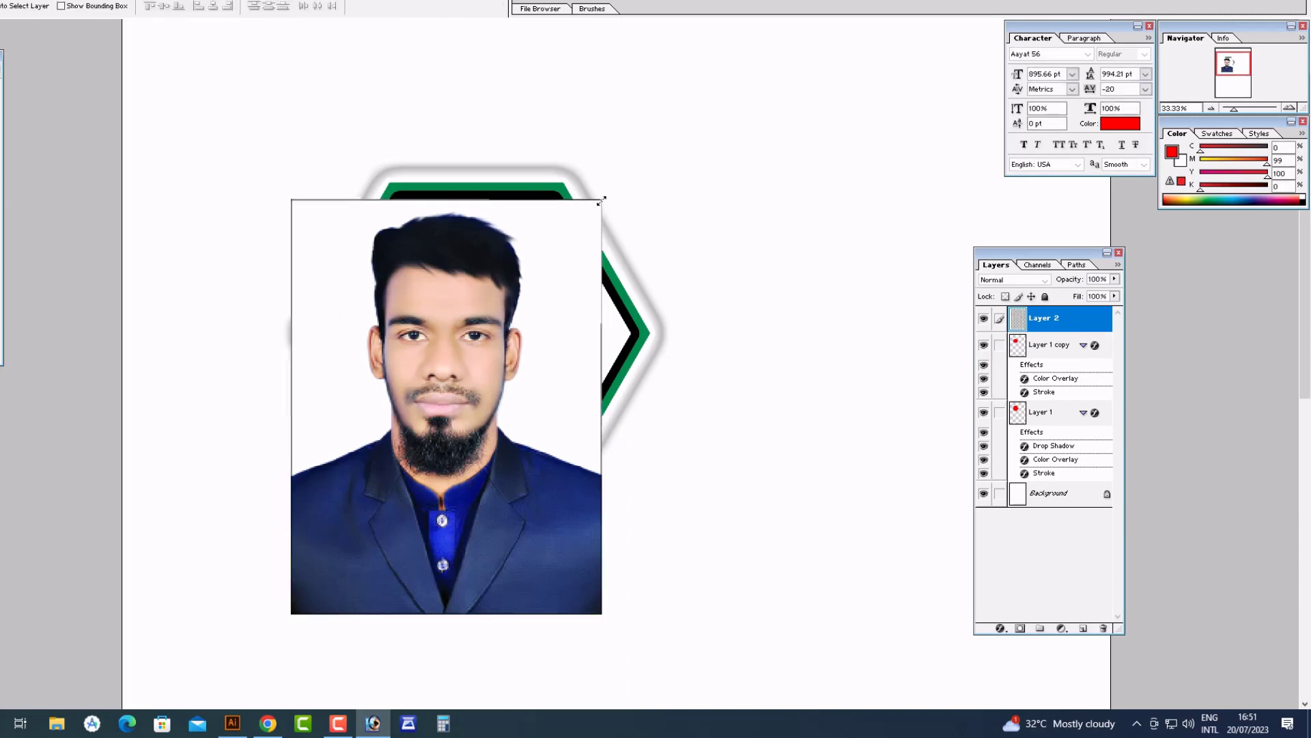
{"action": "left_click_drag", "start_coordinate": [488, 348], "coordinate": [519, 342]}
{"action": "key", "text": "ctrl+t"}
{"action": "left_click_drag", "start_coordinate": [633, 194], "coordinate": [603, 233]}
{"action": "key", "text": "Return"}
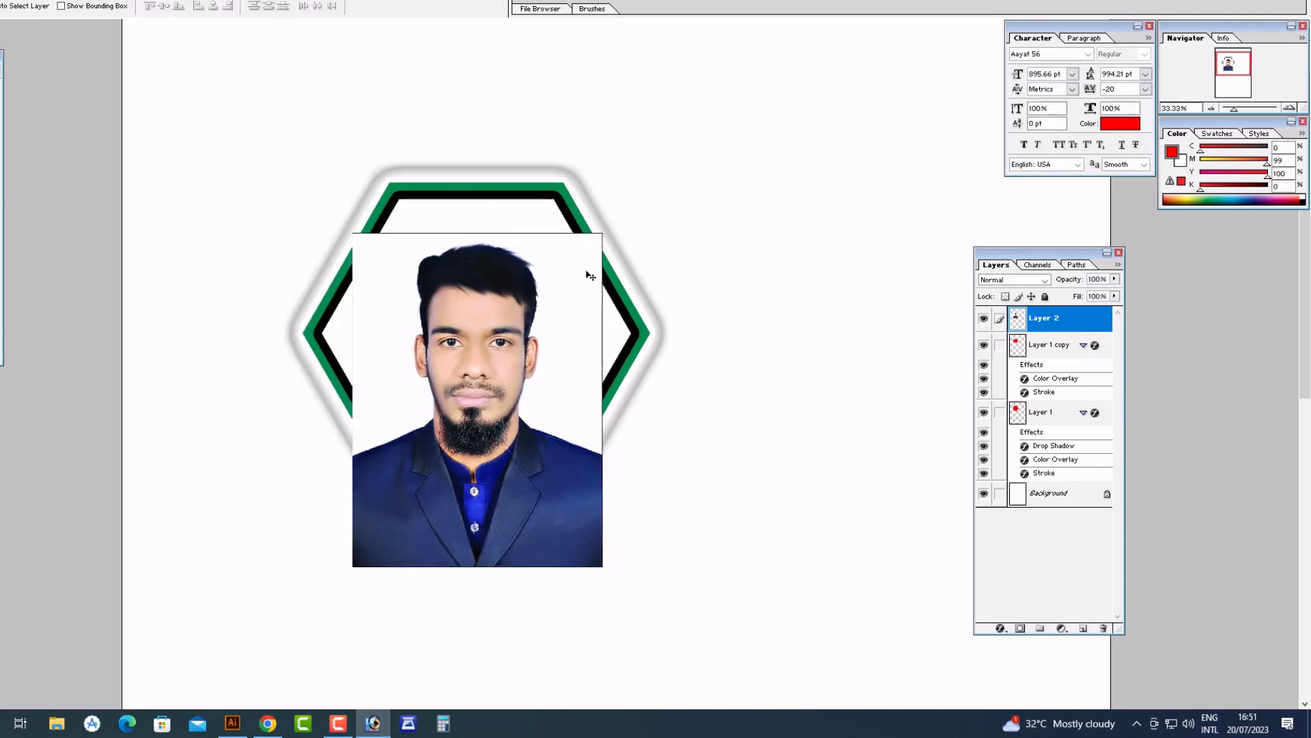
{"action": "left_click_drag", "start_coordinate": [561, 320], "coordinate": [555, 286]}
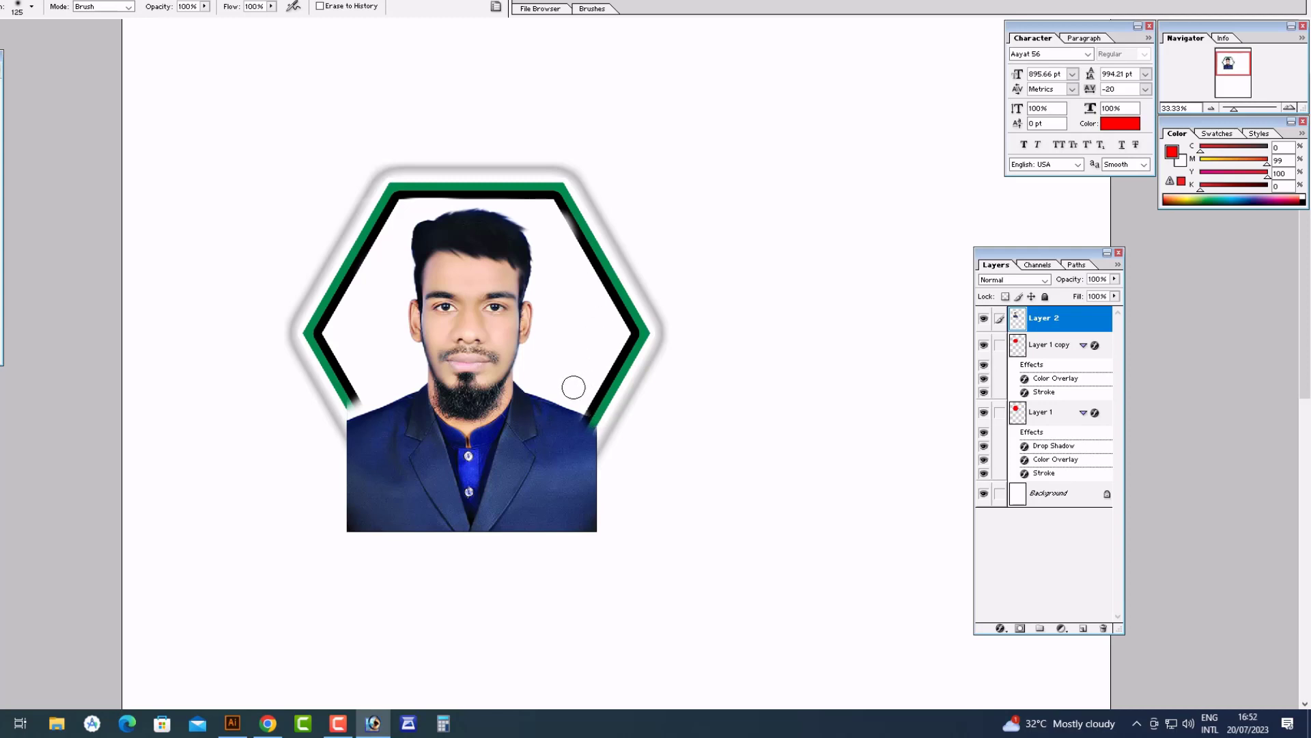
{"action": "left_click_drag", "start_coordinate": [487, 319], "coordinate": [487, 318]}
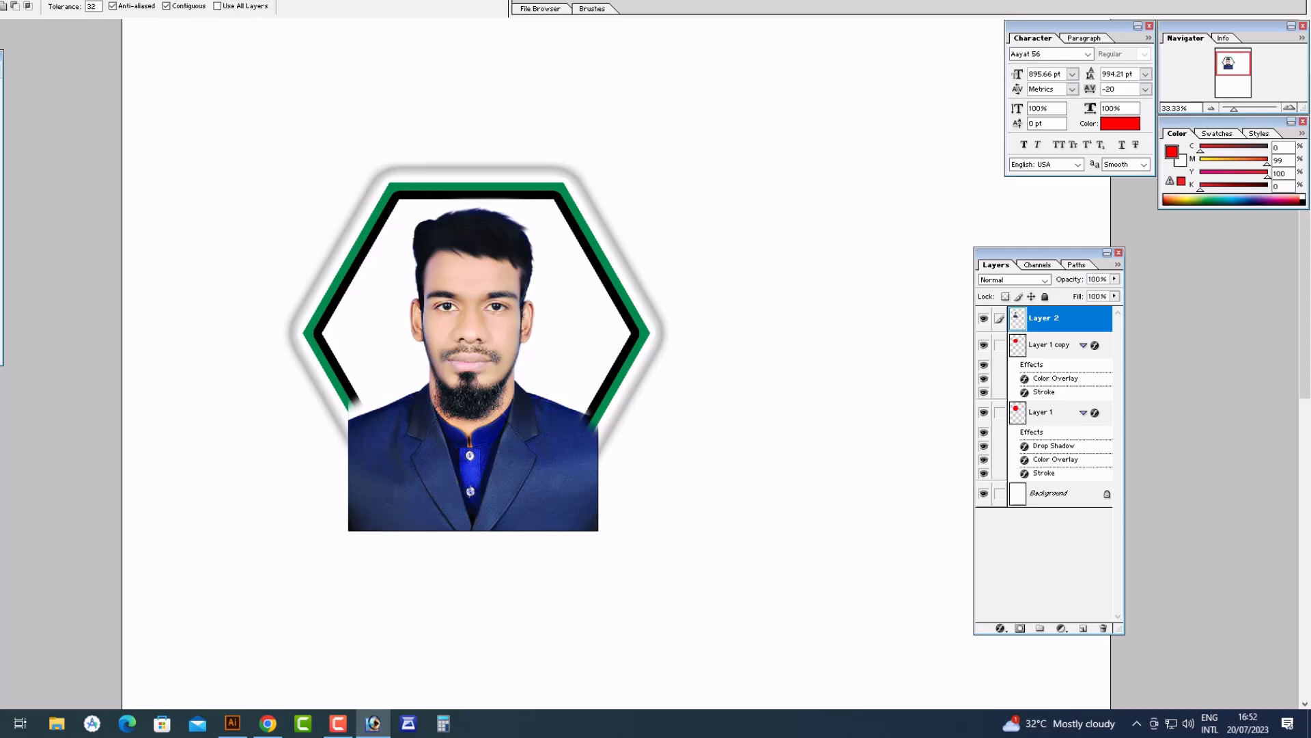
Add a layer mask clipping Layer 2's portrait to the hexagon shape
{"action": "left_click", "coordinate": [1018, 347]}
{"action": "left_click", "coordinate": [462, 337], "text": "ctrl"}
{"action": "left_click", "coordinate": [1017, 630]}
{"action": "key", "text": "Tab"}
{"action": "scroll", "coordinate": [560, 316], "scroll_direction": "up", "scroll_amount": 5}
{"action": "scroll", "coordinate": [560, 316], "scroll_direction": "down", "scroll_amount": 5}
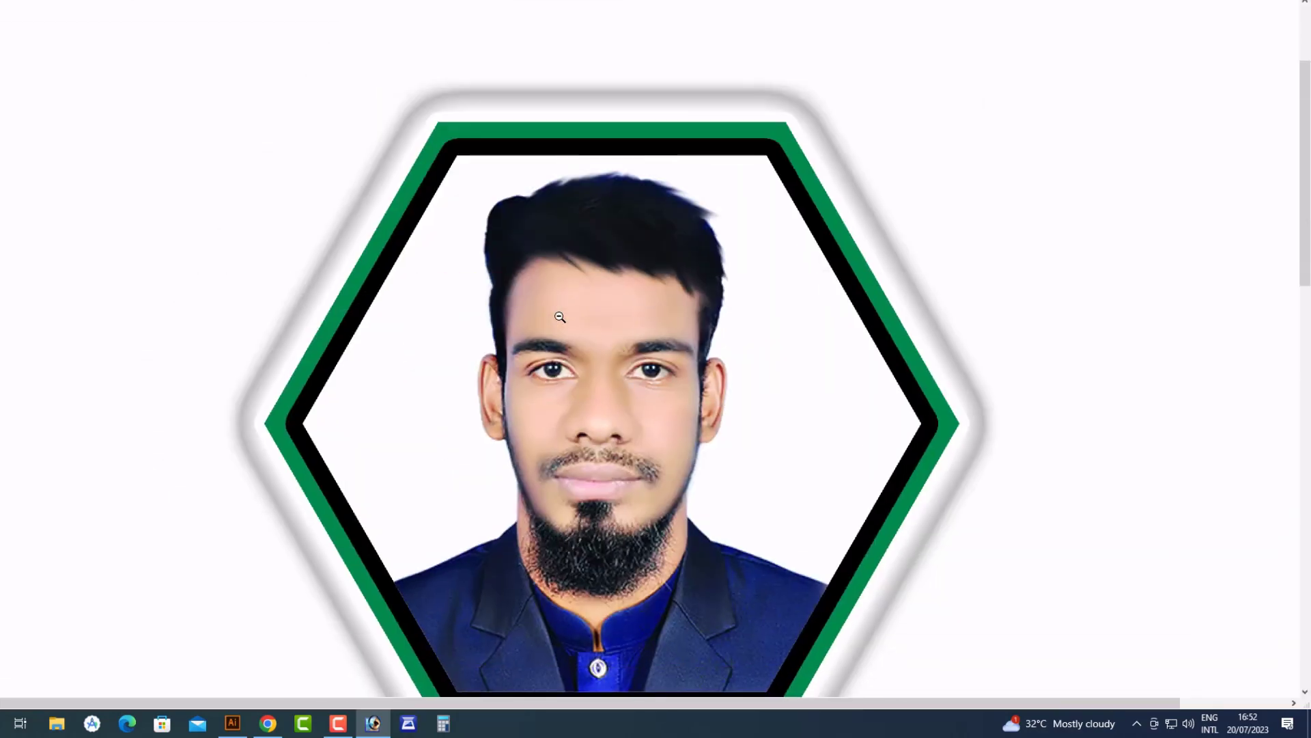
{"action": "left_click_drag", "start_coordinate": [501, 350], "coordinate": [513, 387]}
{"action": "key", "text": "ctrl+z"}
Inspect the masked portrait's lower edge, undo a stray frame move, and restore the panels
{"action": "left_click_drag", "start_coordinate": [327, 428], "coordinate": [641, 588]}
{"action": "left_click", "coordinate": [614, 311], "text": "alt"}
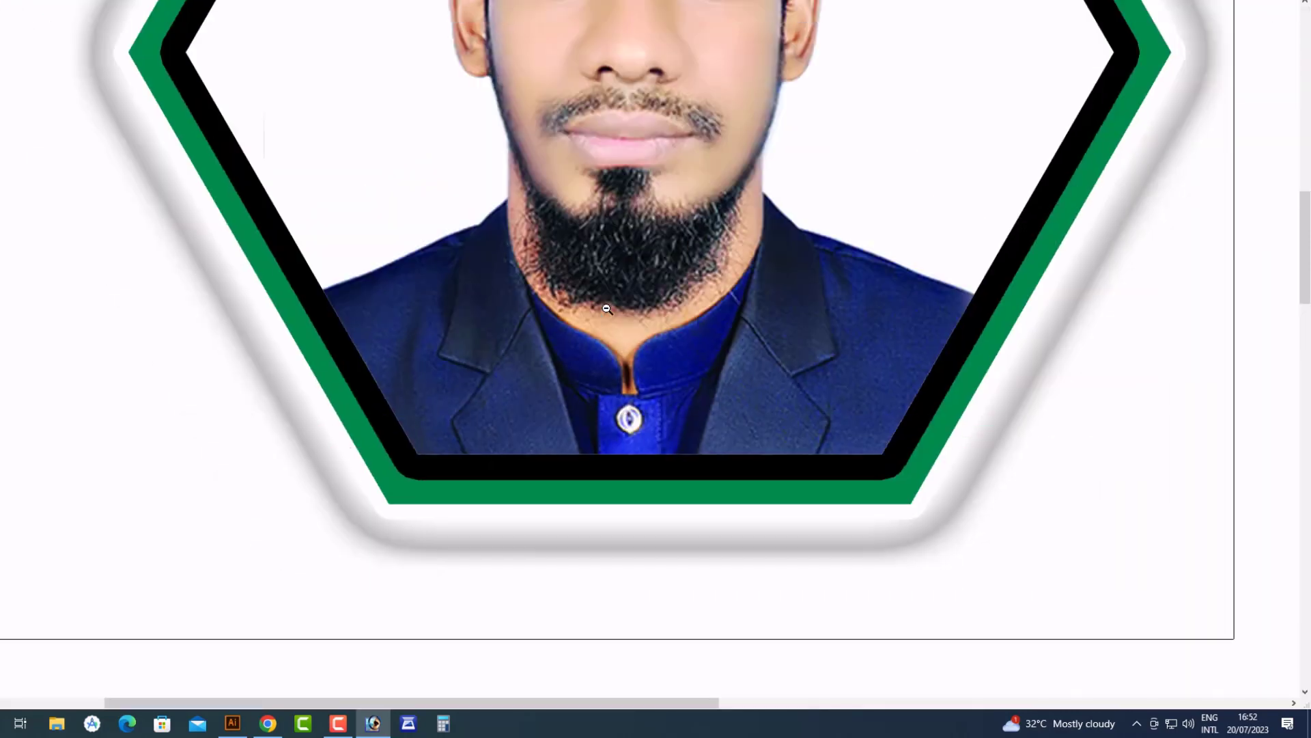
{"action": "left_click", "coordinate": [614, 311], "text": "alt"}
{"action": "left_click", "coordinate": [614, 312], "text": "alt"}
{"action": "left_click", "coordinate": [614, 312], "text": "alt"}
{"action": "scroll", "coordinate": [614, 311], "scroll_direction": "down", "scroll_amount": 1}
{"action": "scroll", "coordinate": [692, 388], "scroll_direction": "up", "scroll_amount": 4}
{"action": "scroll", "coordinate": [689, 350], "scroll_direction": "down", "scroll_amount": 2}
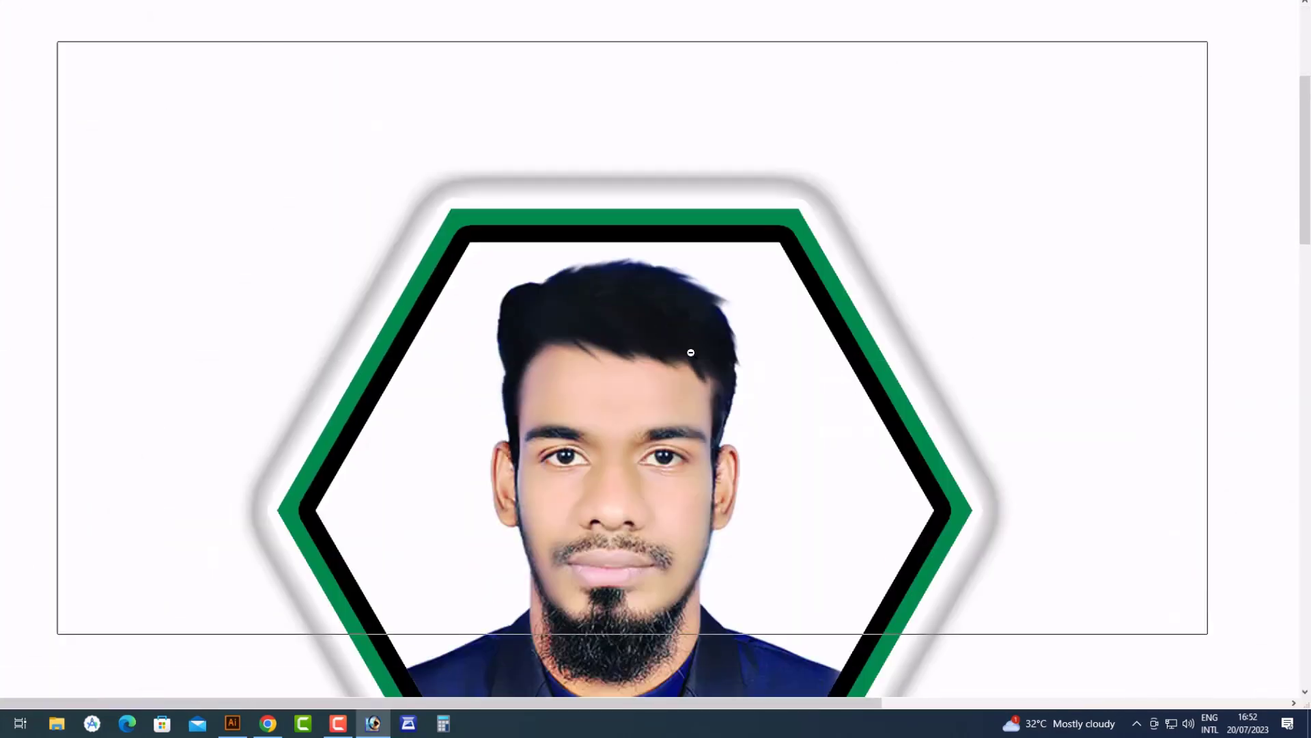
{"action": "right_click", "coordinate": [629, 392]}
{"action": "left_click", "coordinate": [644, 396]}
{"action": "left_click_drag", "start_coordinate": [618, 395], "coordinate": [635, 436]}
{"action": "key", "text": "ctrl+z"}
{"action": "key", "text": "Tab"}
{"action": "left_click", "coordinate": [1000, 628]}
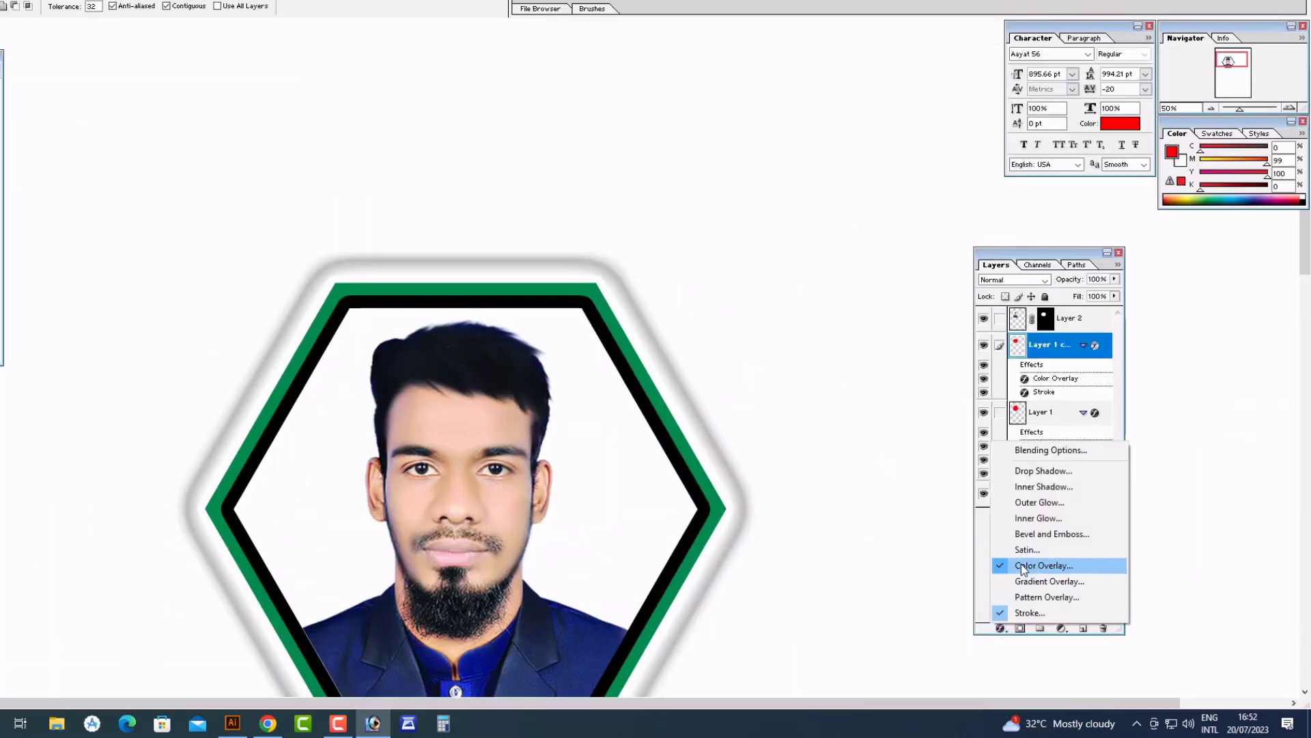
Change Layer 1 copy's Stroke colour from black to cyan #00FFF6
{"action": "left_click", "coordinate": [1022, 565]}
{"action": "left_click", "coordinate": [750, 355]}
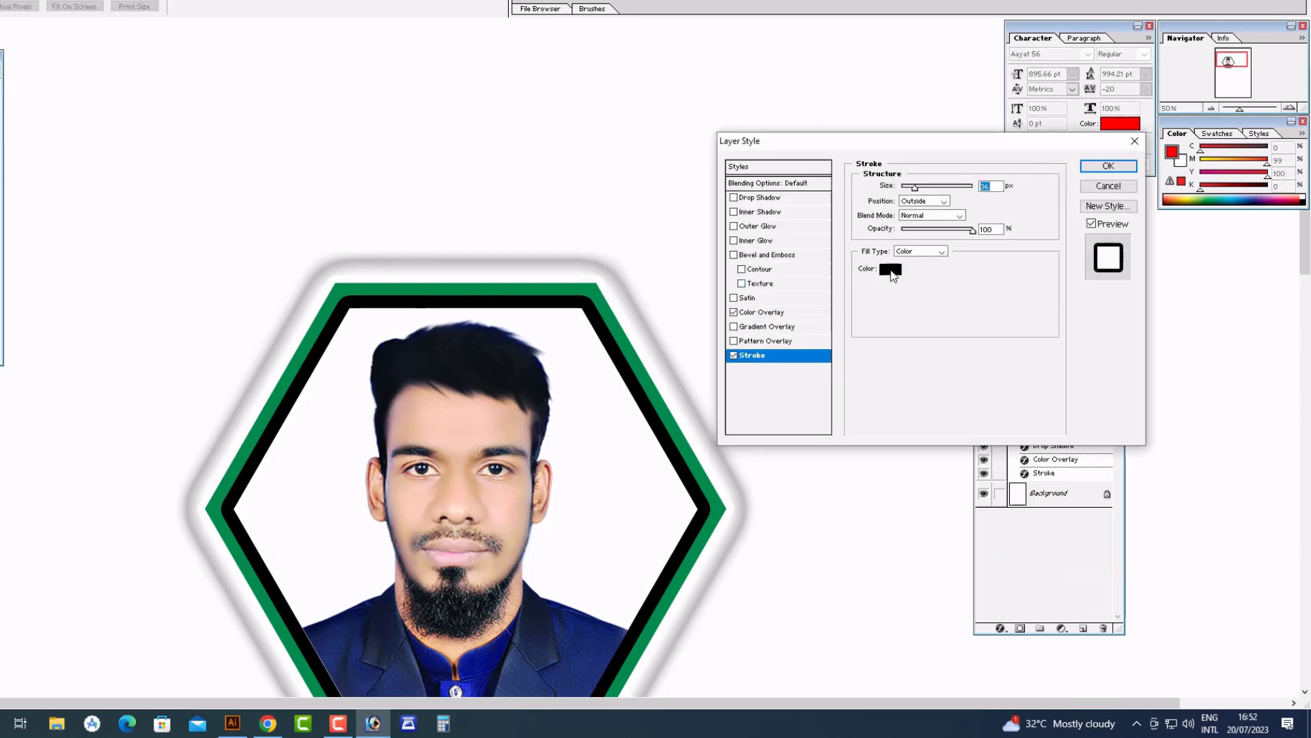
{"action": "left_click", "coordinate": [890, 268]}
{"action": "left_click", "coordinate": [636, 330]}
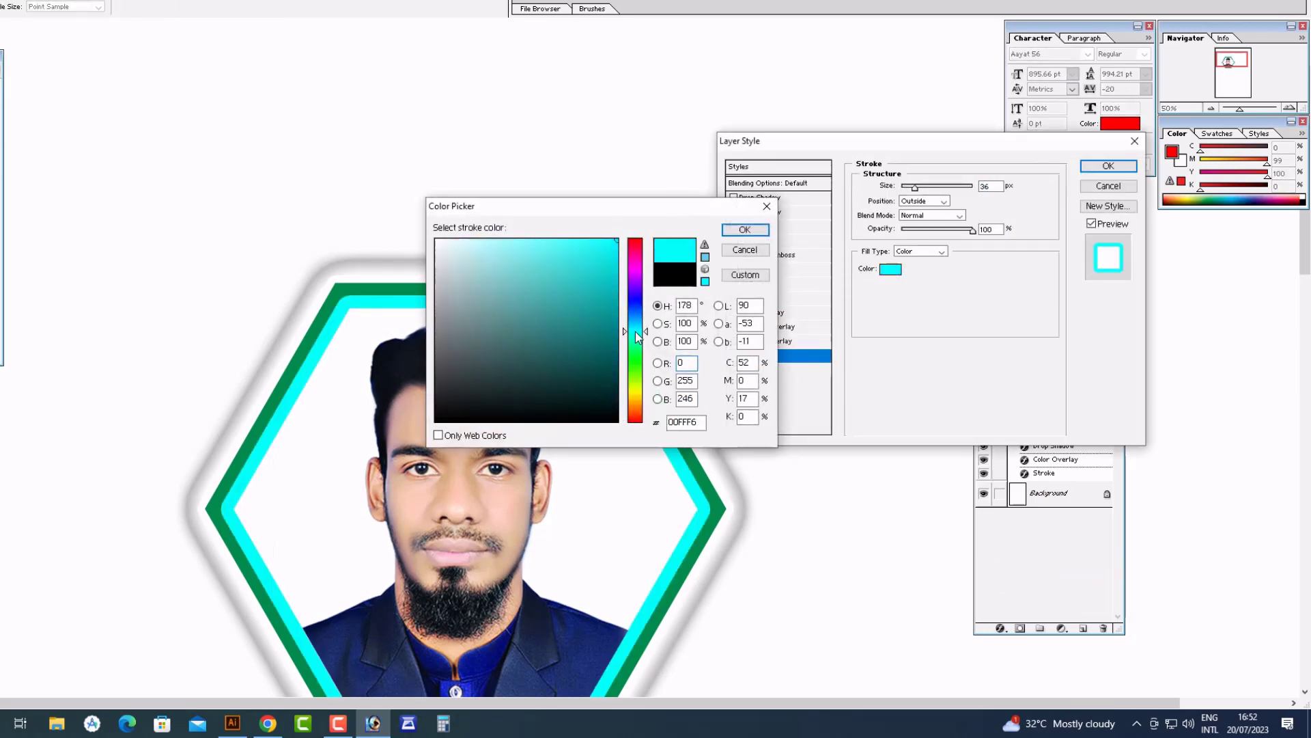
{"action": "left_click", "coordinate": [754, 232]}
{"action": "key", "text": "Return"}
Zoom out and select the portrait layer, undoing an accidental move of it
{"action": "key", "text": "Tab"}
{"action": "scroll", "coordinate": [615, 342], "scroll_direction": "down", "scroll_amount": 3}
{"action": "left_click", "coordinate": [601, 353], "text": "alt"}
{"action": "left_click", "coordinate": [567, 368], "text": "alt"}
{"action": "key", "text": "Tab"}
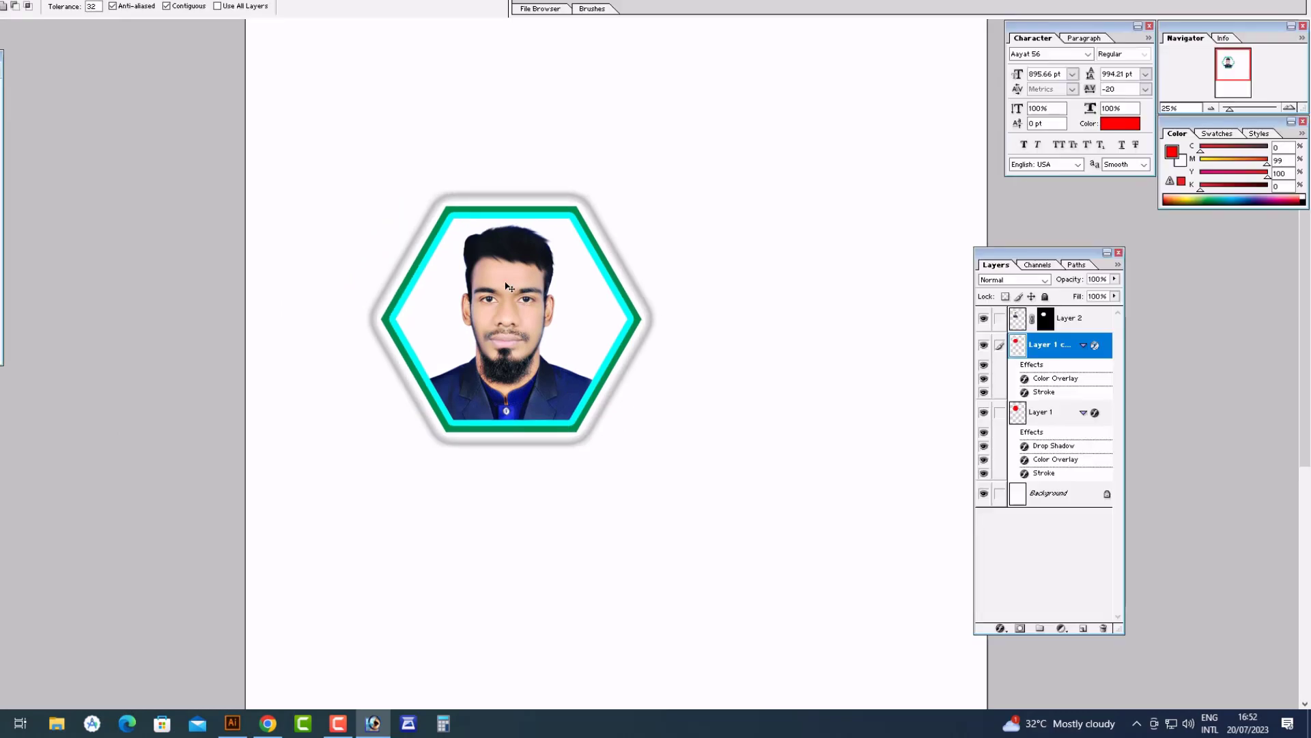
{"action": "right_click", "coordinate": [574, 283], "text": "ctrl"}
{"action": "left_click", "coordinate": [601, 293]}
{"action": "left_click_drag", "start_coordinate": [601, 293], "coordinate": [585, 395], "text": "ctrl"}
{"action": "key", "text": "ctrl+z"}
{"action": "key", "text": "ctrl+z"}
Link Layer 1 copy and Layer 1 to the portrait, then move the linked group up-right
{"action": "right_click", "coordinate": [579, 275], "text": "ctrl"}
{"action": "left_click", "coordinate": [623, 303], "text": "ctrl+shift"}
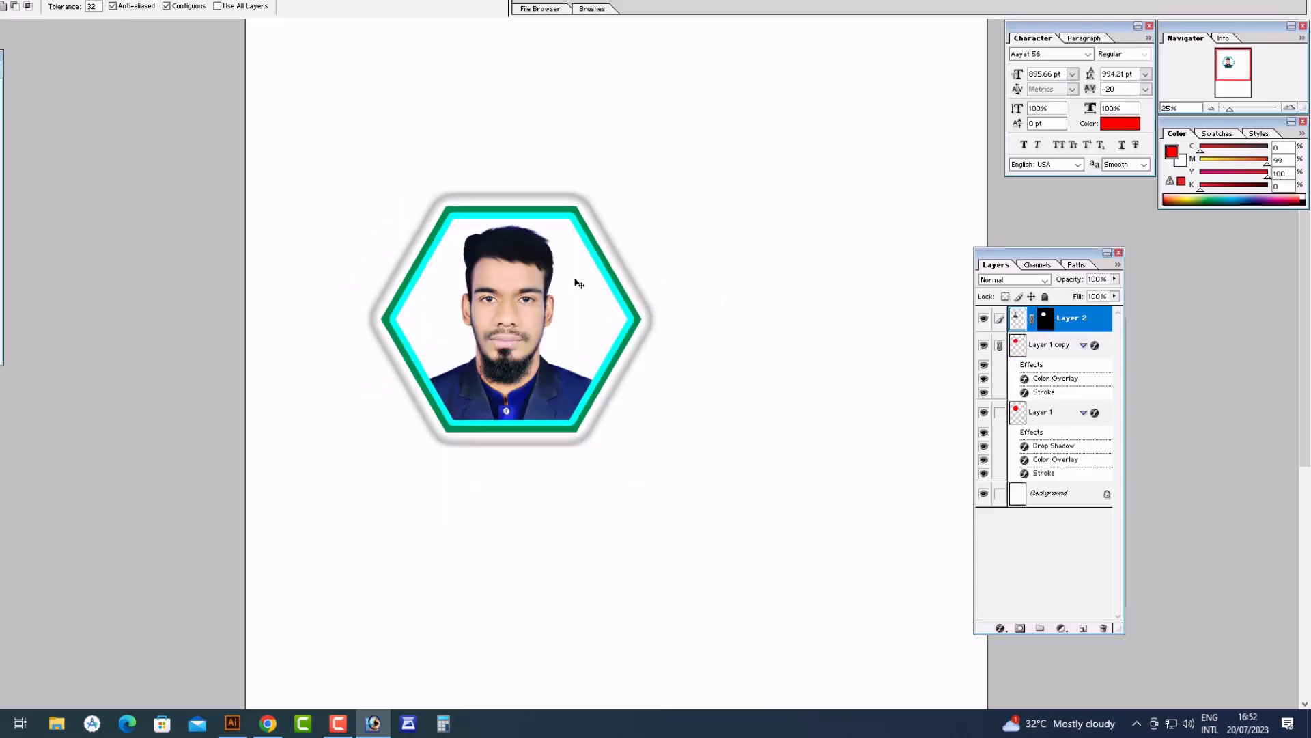
{"action": "right_click", "coordinate": [572, 276], "text": "ctrl+shift"}
{"action": "left_click", "coordinate": [599, 316], "text": "ctrl+shift"}
{"action": "left_click_drag", "start_coordinate": [575, 306], "coordinate": [619, 290], "text": "ctrl"}
{"action": "key", "text": "ctrl+t"}
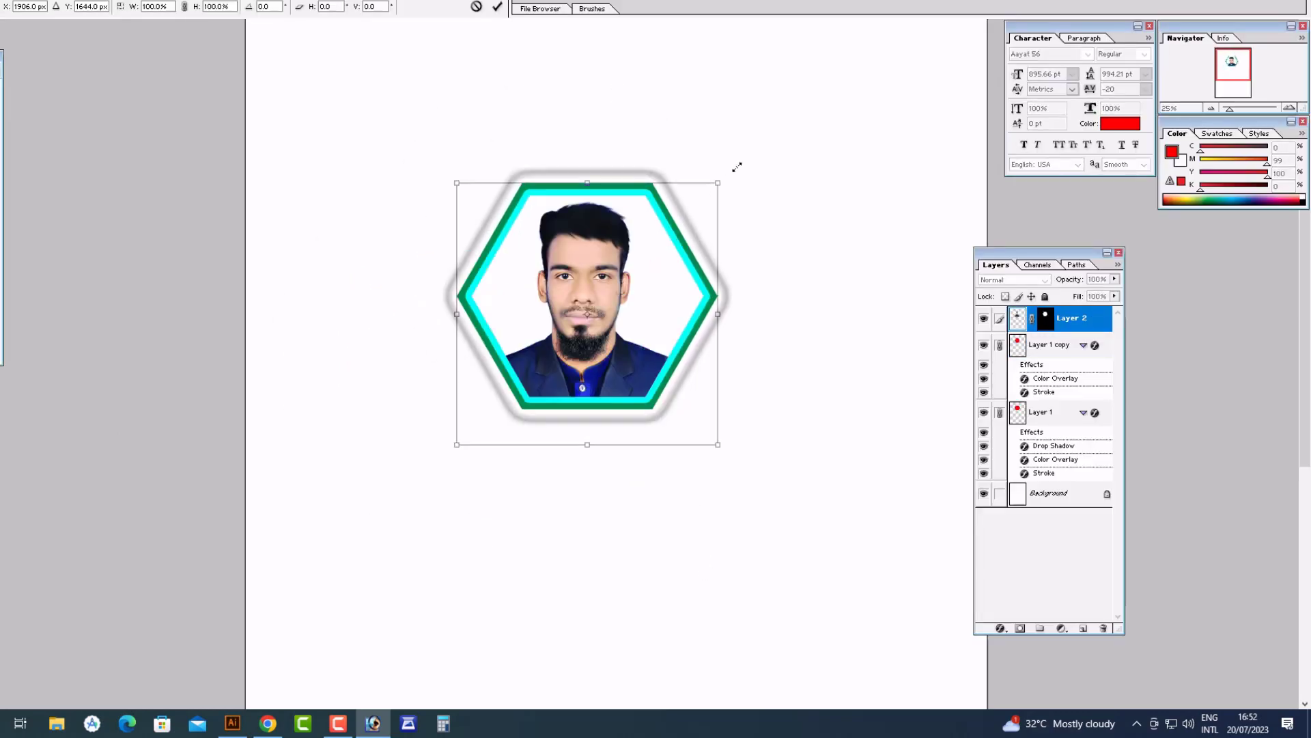
Resize the linked hexagon portrait and place it small in the page's top-left corner
{"action": "left_click_drag", "start_coordinate": [717, 182], "coordinate": [759, 145], "text": "alt+shift"}
{"action": "key", "text": "Return"}
{"action": "left_click_drag", "start_coordinate": [622, 270], "coordinate": [585, 226], "text": "ctrl"}
{"action": "left_click", "coordinate": [654, 303], "text": "alt"}
{"action": "key", "text": "ctrl+t"}
{"action": "left_click_drag", "start_coordinate": [626, 303], "coordinate": [593, 252], "text": "shift"}
{"action": "key", "text": "Return"}
{"action": "key", "text": "alt+shift"}
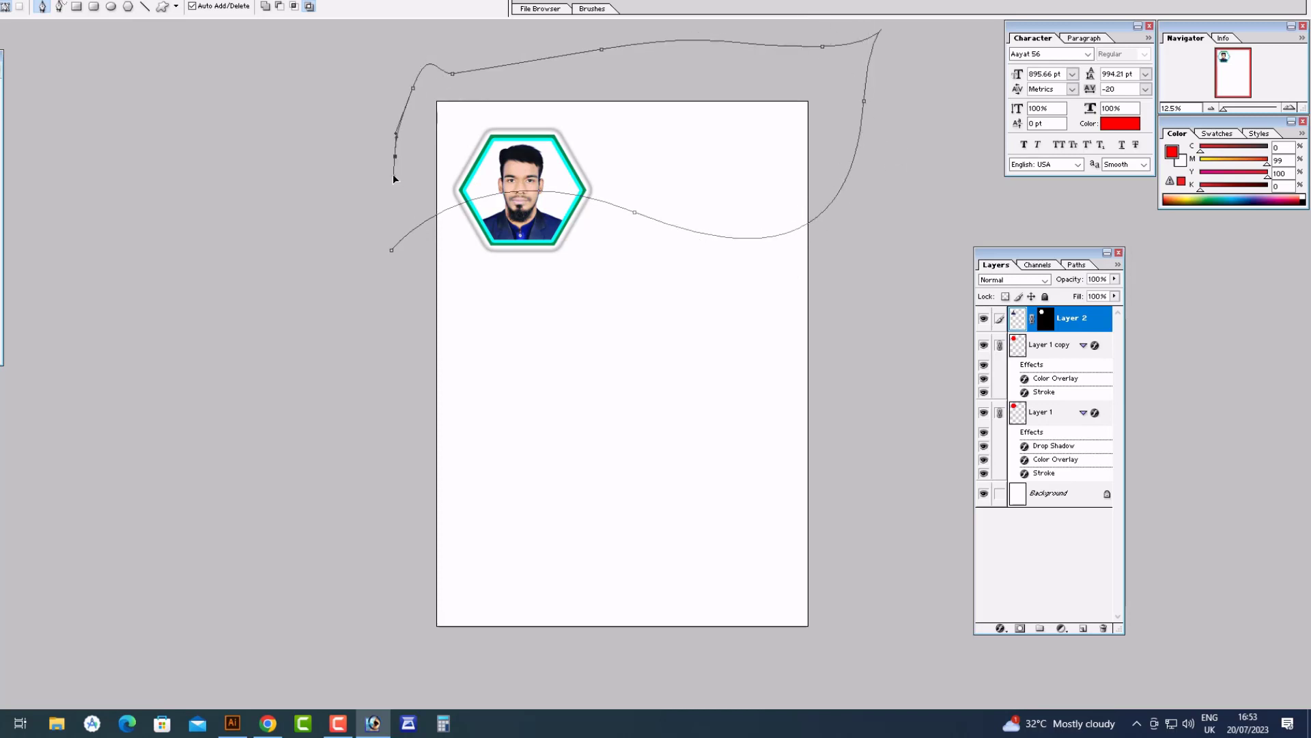
{"action": "left_click", "coordinate": [1055, 493]}
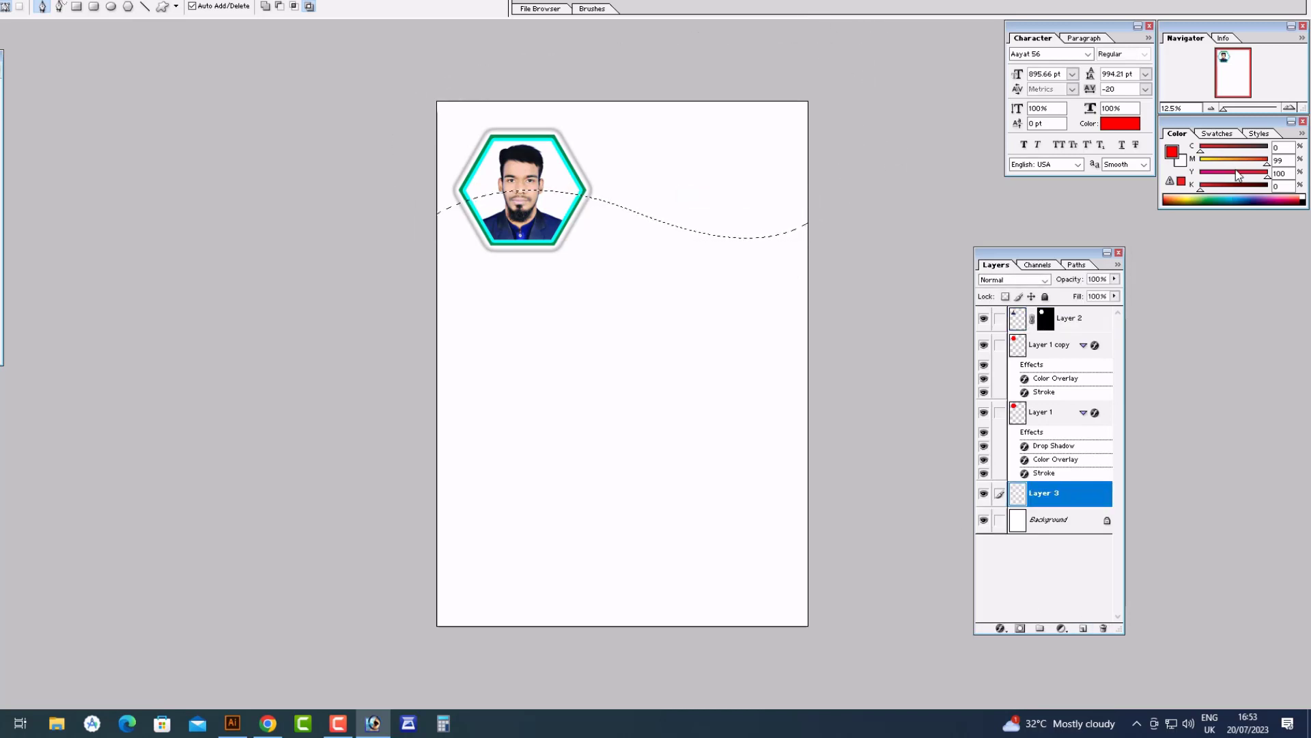
Fill the wave selection with red on Layer 3 and duplicate the wave layer
{"action": "key", "text": "alt+BackSpace"}
{"action": "key", "text": "ctrl+d"}
{"action": "key", "text": "v"}
{"action": "left_click_drag", "start_coordinate": [437, 101], "coordinate": [899, 349], "text": "ctrl"}
{"action": "right_click", "coordinate": [687, 255]}
{"action": "left_click", "coordinate": [724, 264]}
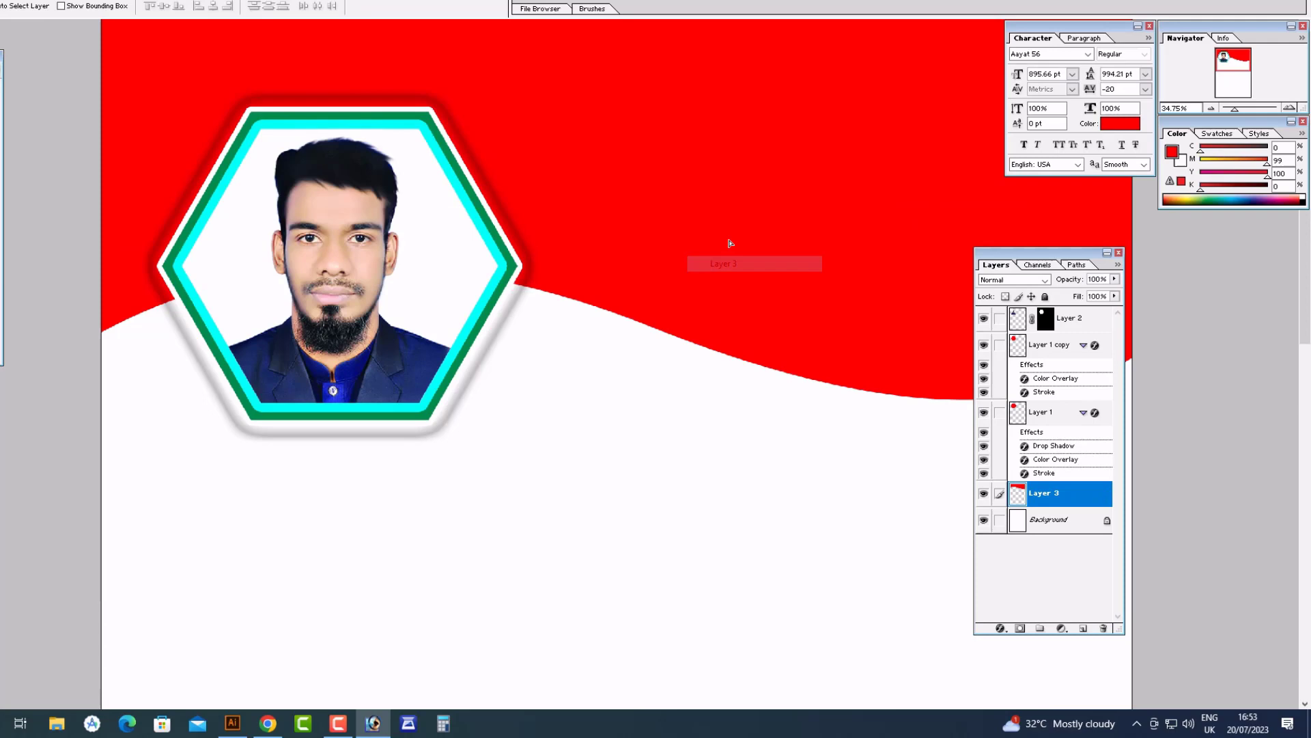
Add a Drop Shadow and Gradient Overlay to the wave copy, first stop CMYK 0/20/100/0
{"action": "left_click", "coordinate": [1001, 629]}
{"action": "left_click", "coordinate": [1051, 483]}
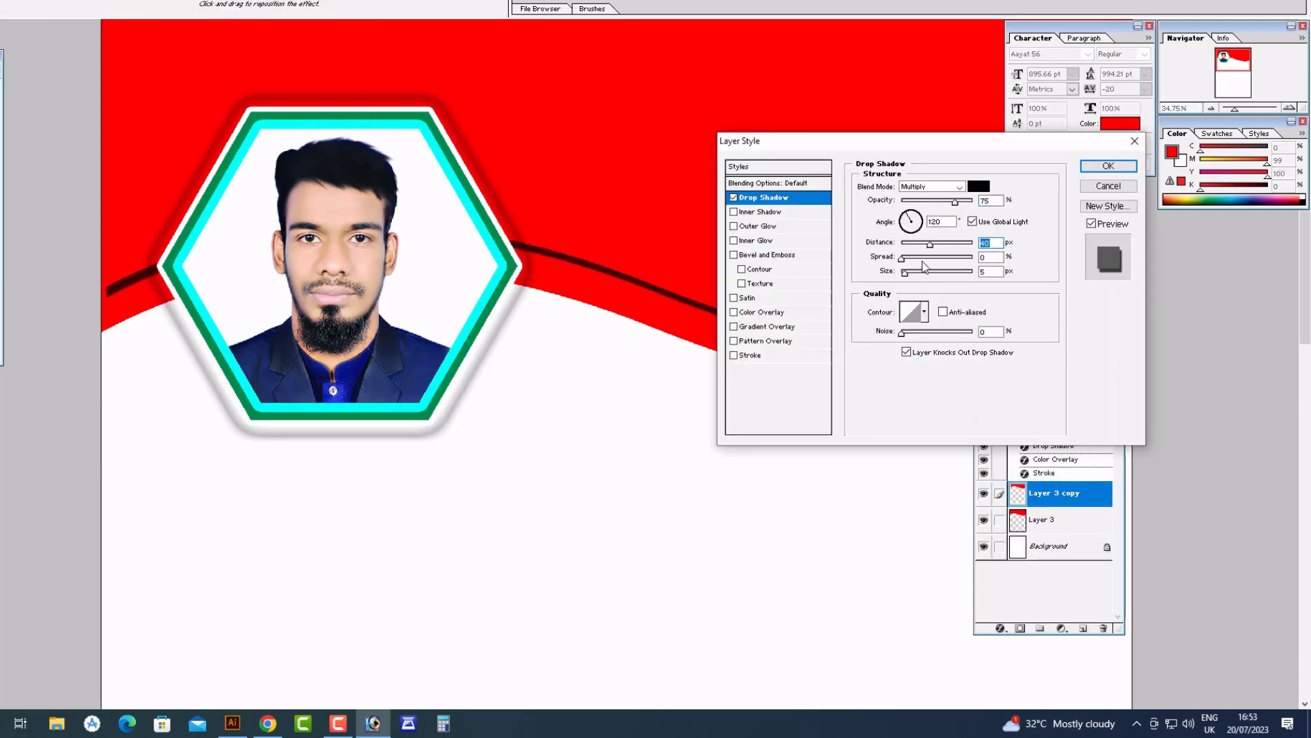
{"action": "left_click", "coordinate": [786, 326]}
{"action": "left_click", "coordinate": [939, 215]}
{"action": "double_click", "coordinate": [496, 415]}
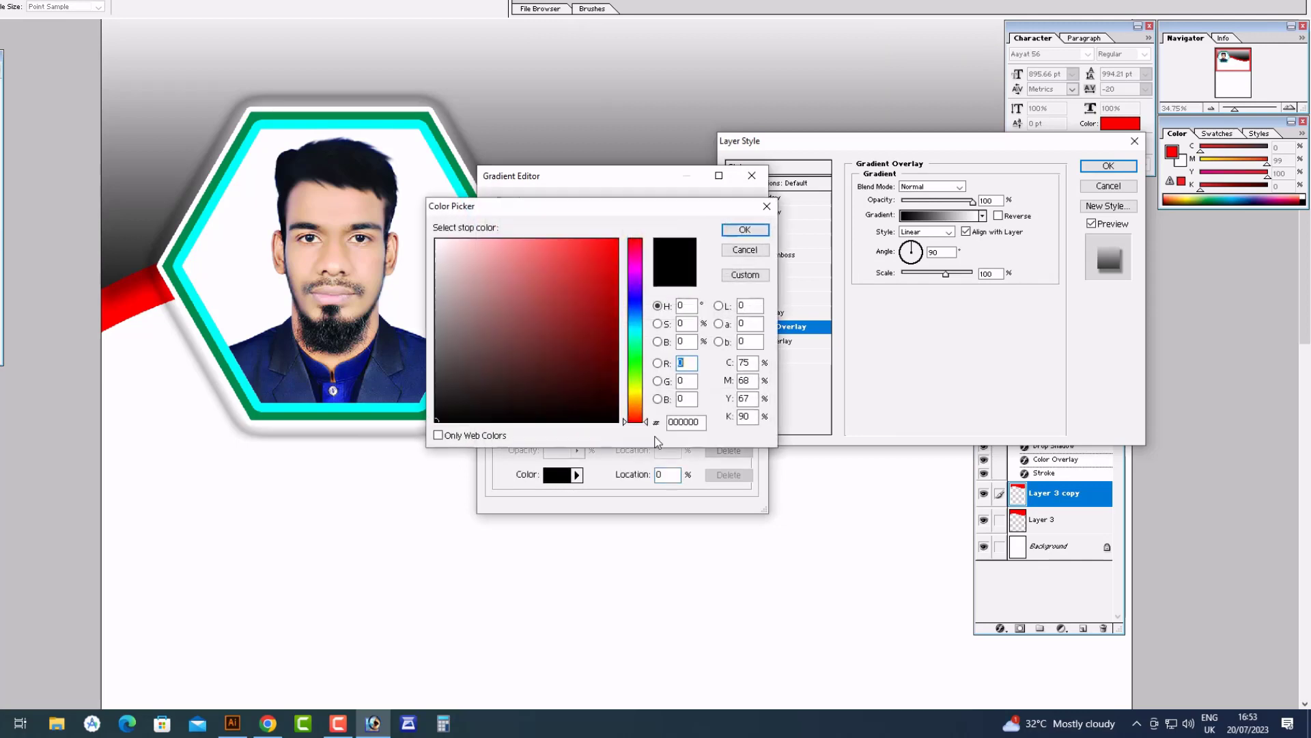
{"action": "type", "text": "00"}
{"action": "key", "text": "Tab"}
{"action": "type", "text": "20"}
{"action": "key", "text": "Tab"}
{"action": "type", "text": "100"}
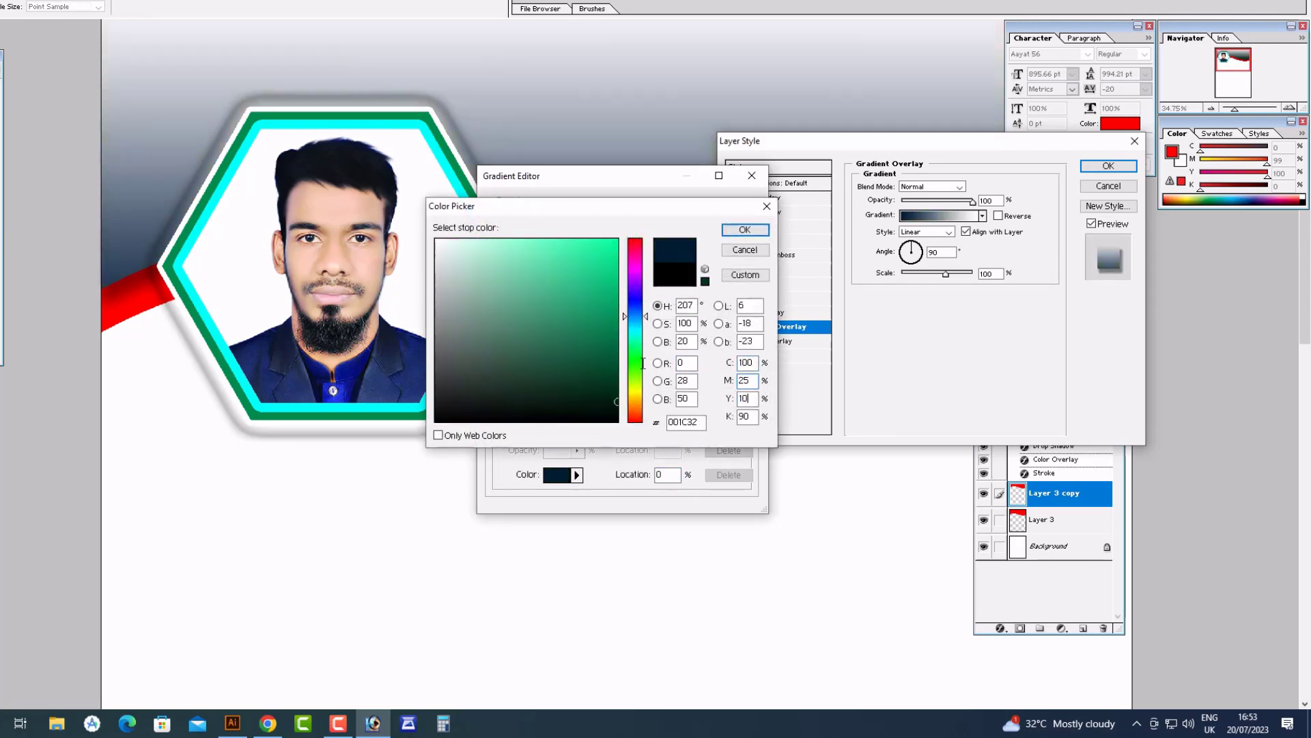
{"action": "key", "text": "Tab"}
{"action": "type", "text": "0"}
{"action": "key", "text": "Return"}
Set the second gradient stop to green (100/50/100) and apply the wave's layer style
{"action": "left_click", "coordinate": [550, 477]}
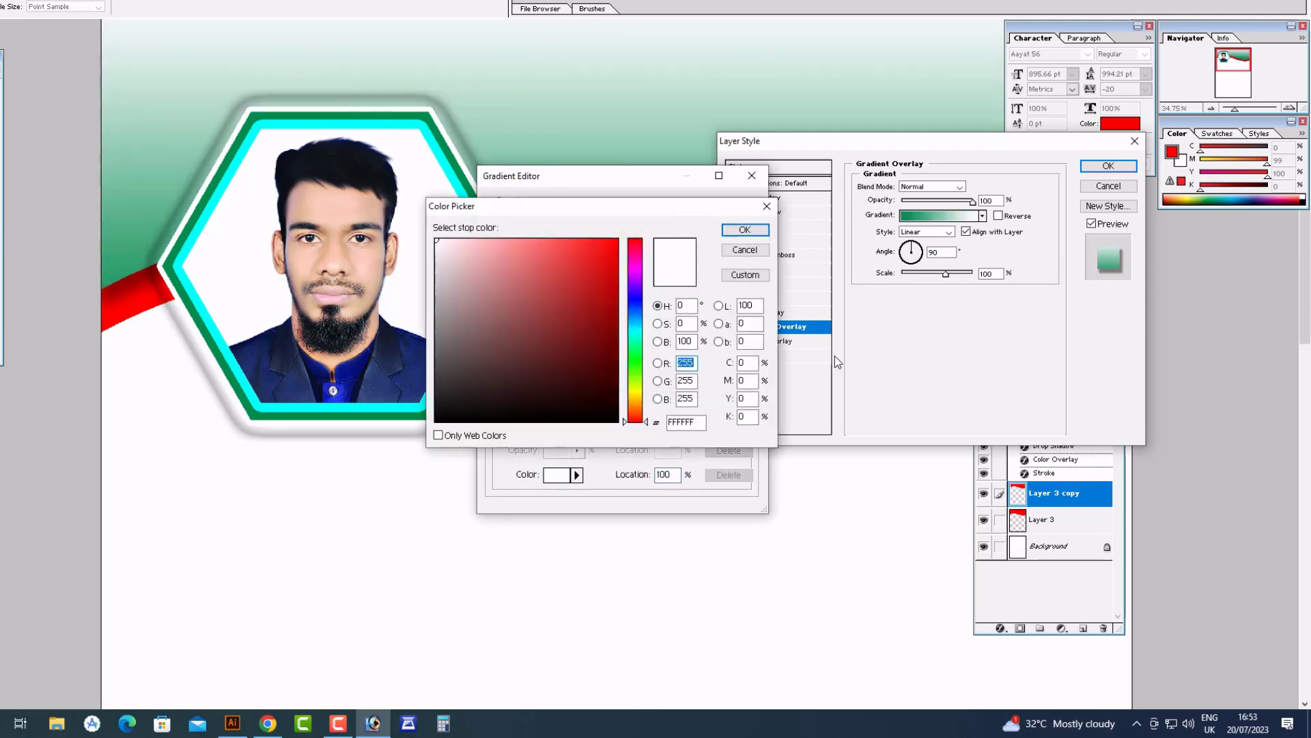
{"action": "type", "text": "100"}
{"action": "key", "text": "Tab"}
{"action": "type", "text": "50"}
{"action": "key", "text": "Tab"}
{"action": "type", "text": "100"}
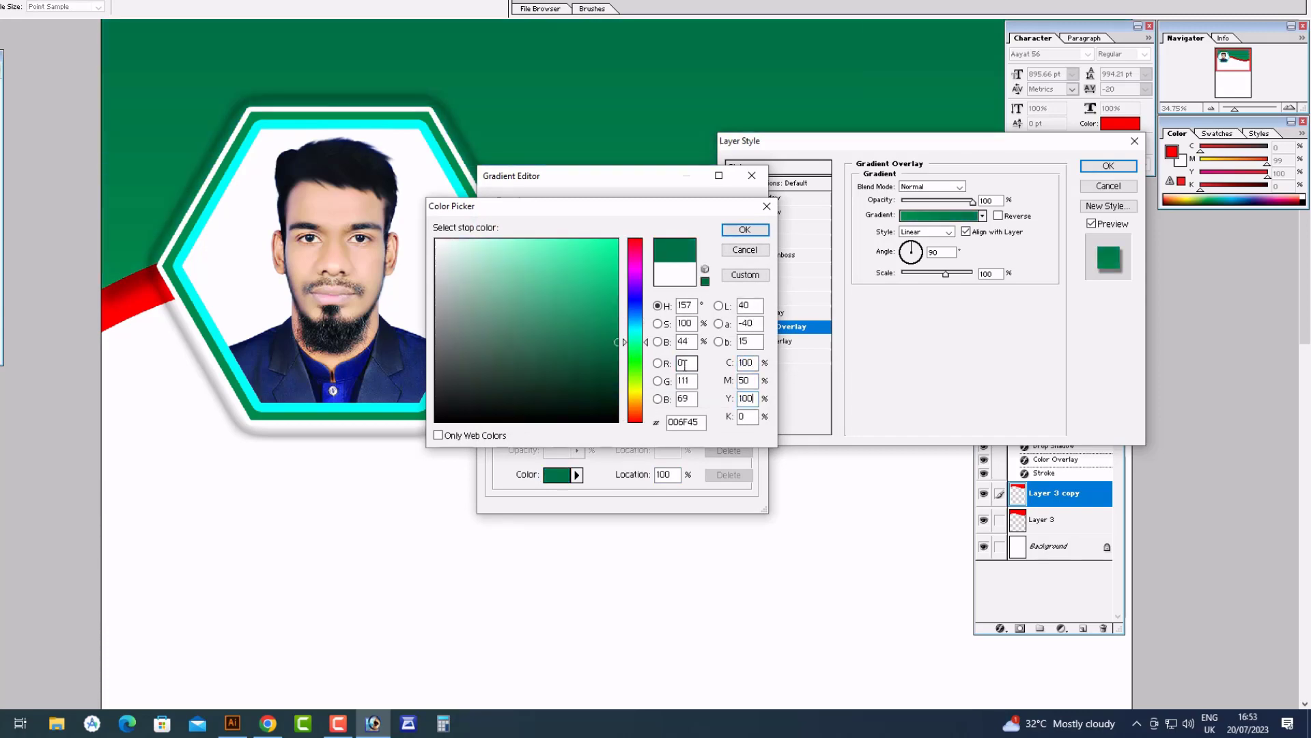
{"action": "key", "text": "Return"}
{"action": "key", "text": "Return"}
{"action": "key", "text": "Return"}
{"action": "key", "text": "Tab"}
{"action": "key", "text": "ctrl+minus"}
{"action": "key", "text": "ctrl+minus"}
Zoom out to view the page and save the flyer
{"action": "right_click", "coordinate": [708, 175]}
{"action": "left_click", "coordinate": [737, 184]}
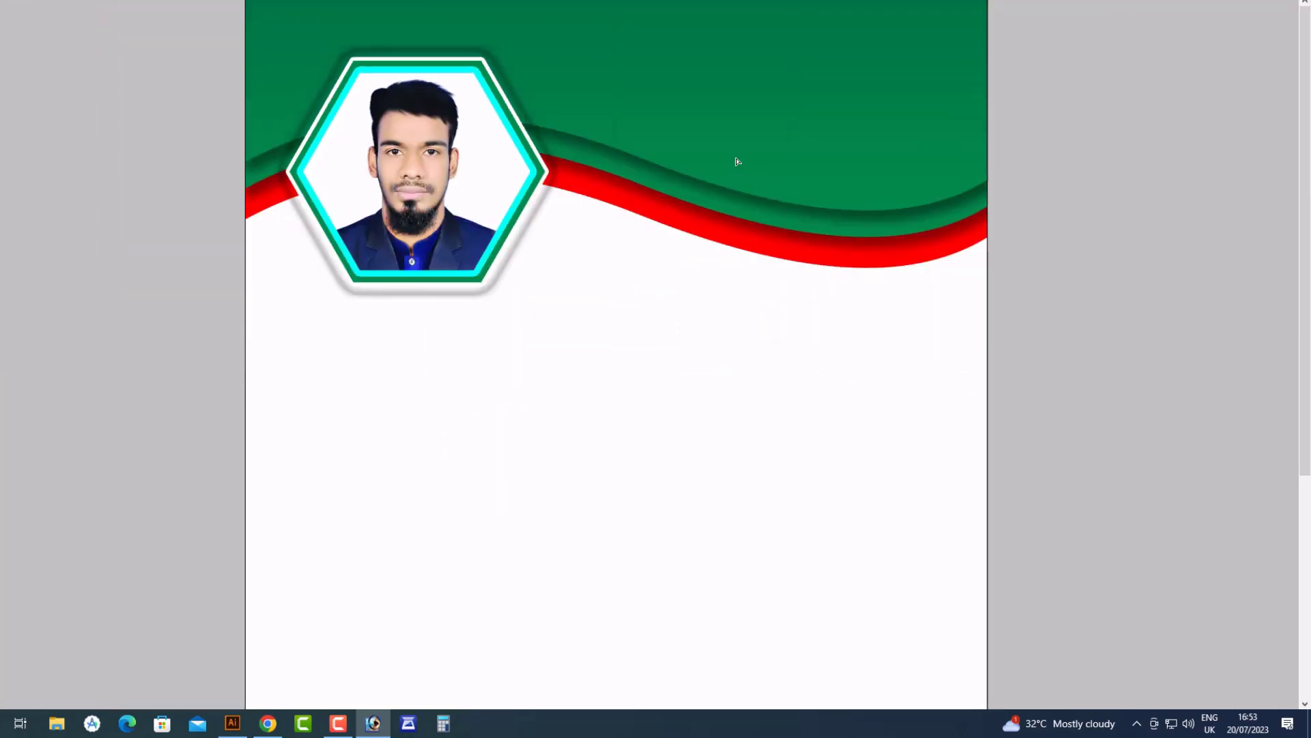
{"action": "key", "text": "ctrl+minus"}
{"action": "key", "text": "ctrl+shift+s"}
{"action": "key", "text": "Return"}
{"action": "key", "text": "Return"}
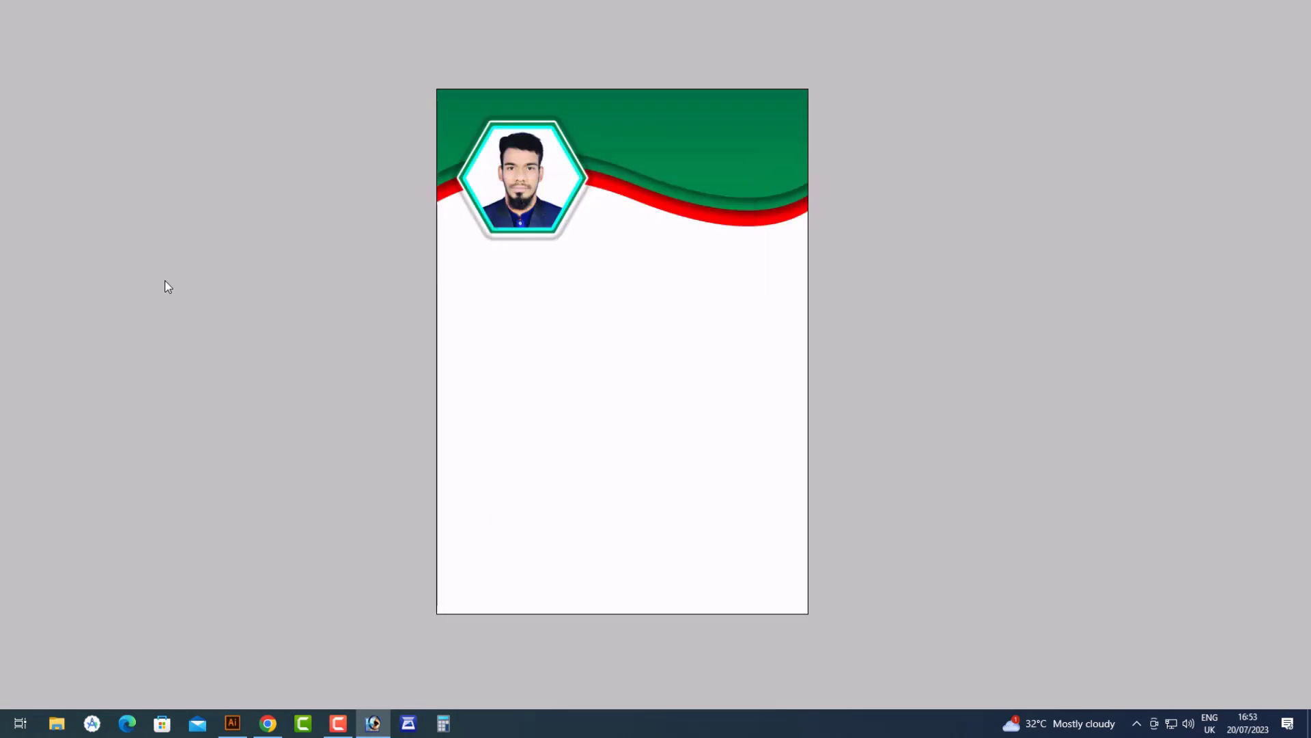
Save the flyer as a TIFF file named banner
{"action": "key", "text": "ctrl+shift+s"}
{"action": "left_click", "coordinate": [205, 531]}
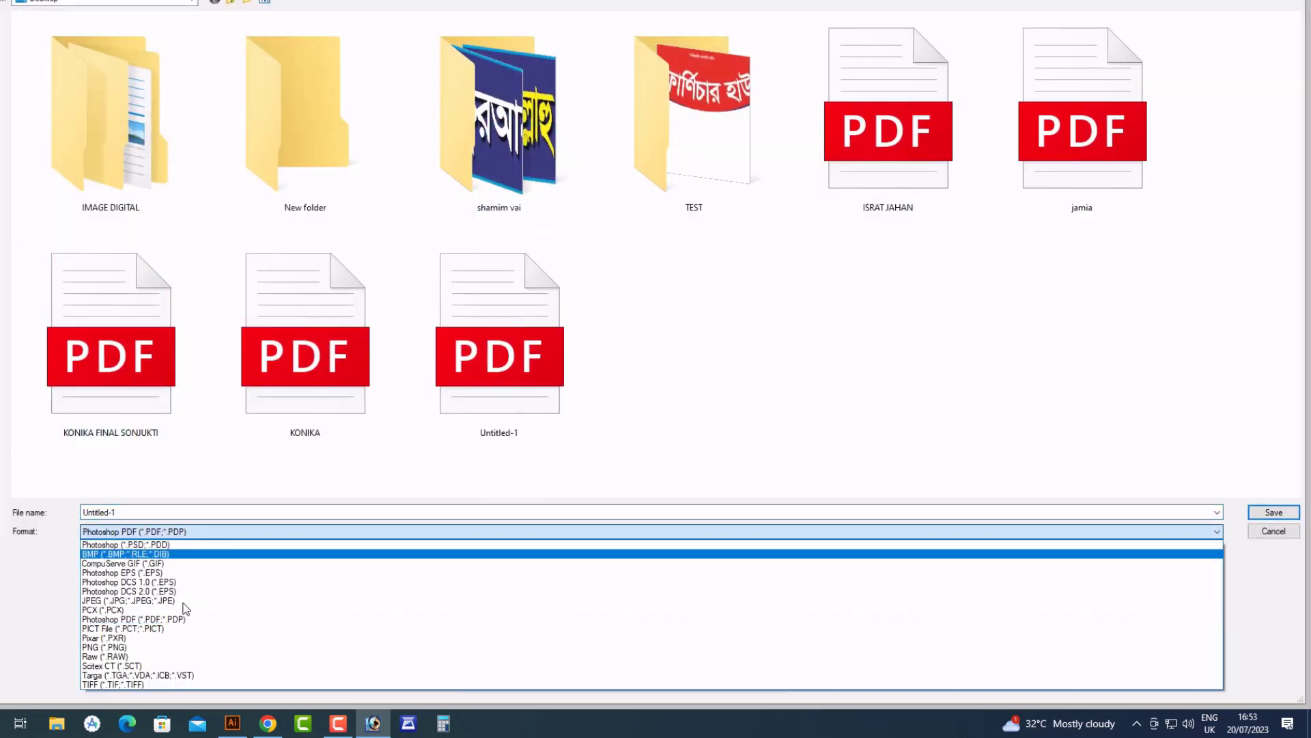
{"action": "left_click", "coordinate": [212, 690]}
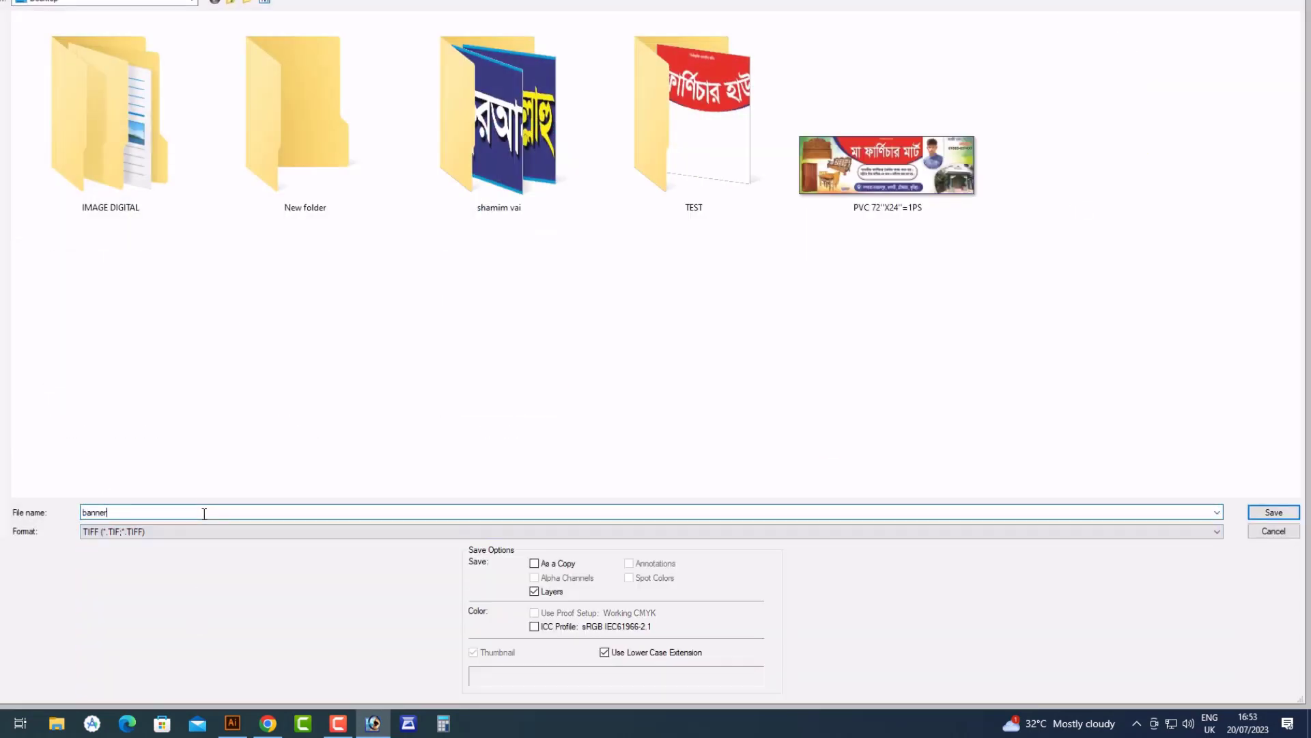
{"action": "left_click", "coordinate": [203, 513]}
{"action": "type", "text": "banner"}
{"action": "key", "text": "Return"}
{"action": "key", "text": "Return"}
{"action": "key", "text": "Return"}
{"action": "scroll", "coordinate": [619, 124], "scroll_direction": "up", "scroll_amount": 4}
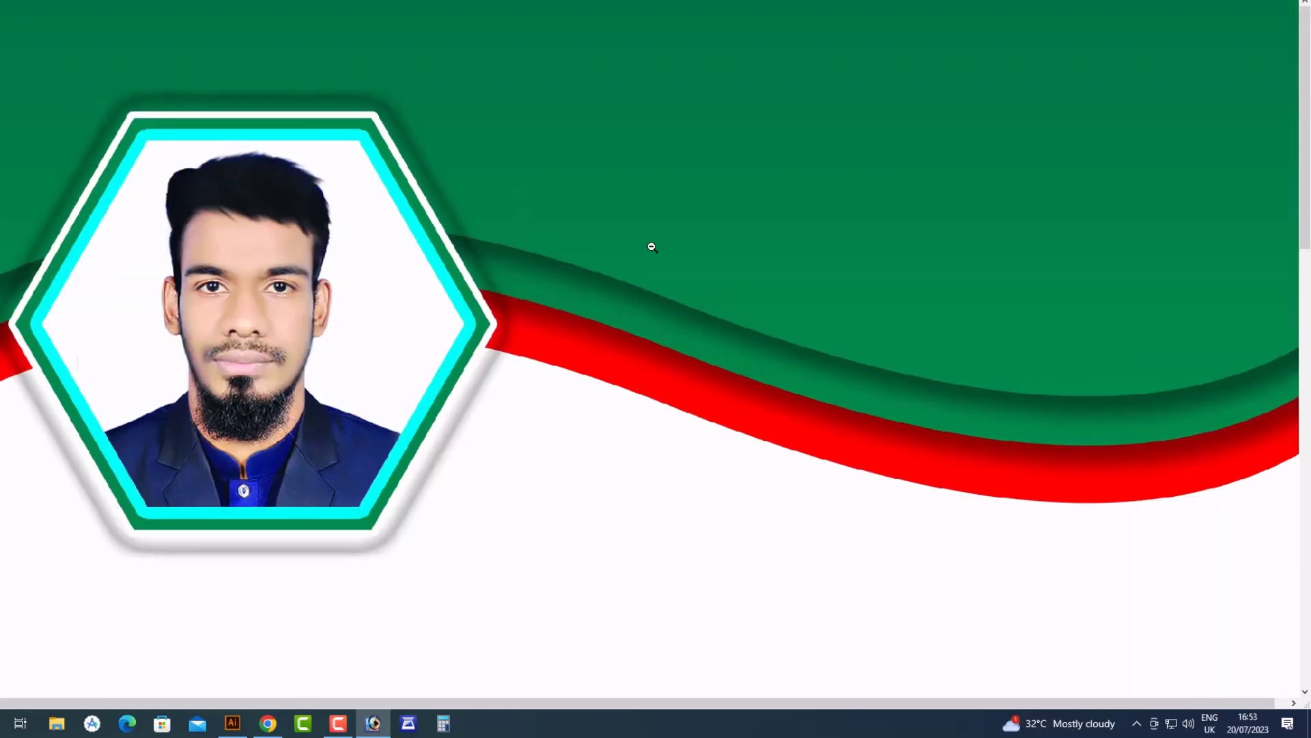
Flip the lower green wave horizontally
{"action": "scroll", "coordinate": [652, 247], "scroll_direction": "down", "scroll_amount": 4}
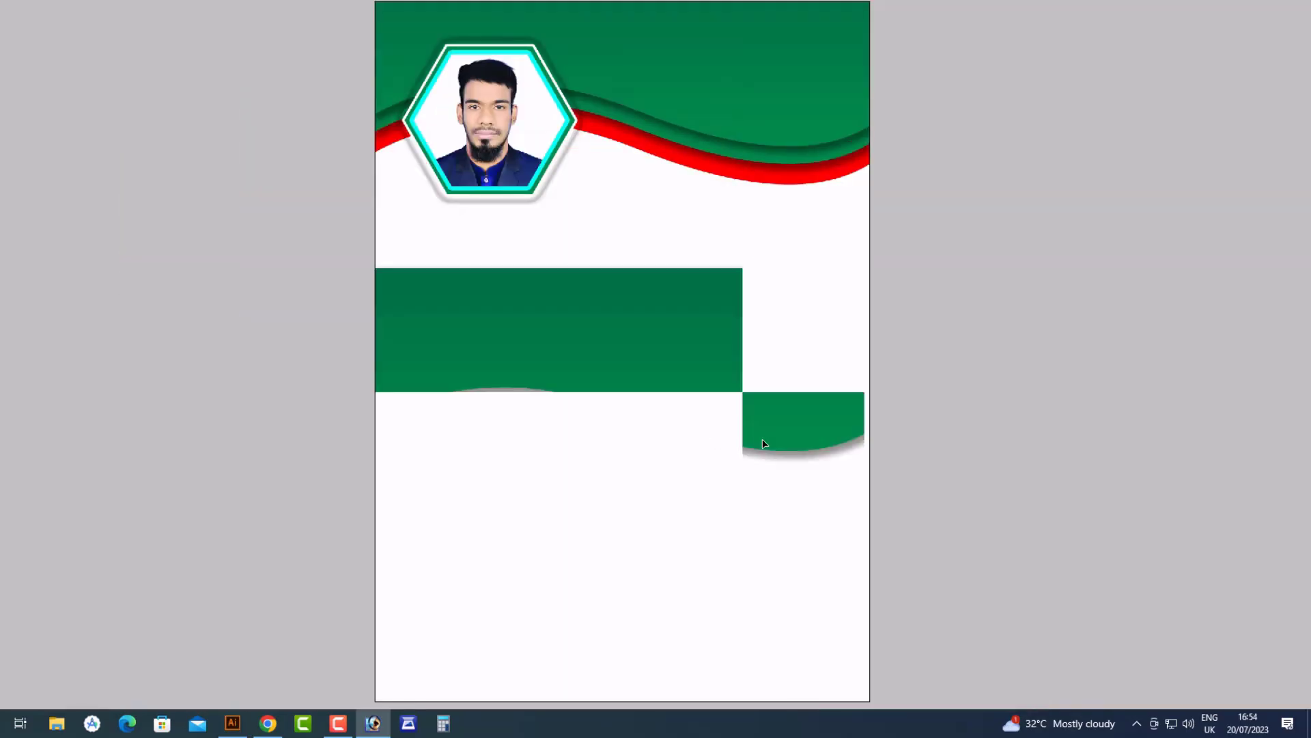
{"action": "scroll", "coordinate": [805, 575], "scroll_direction": "down", "scroll_amount": 1}
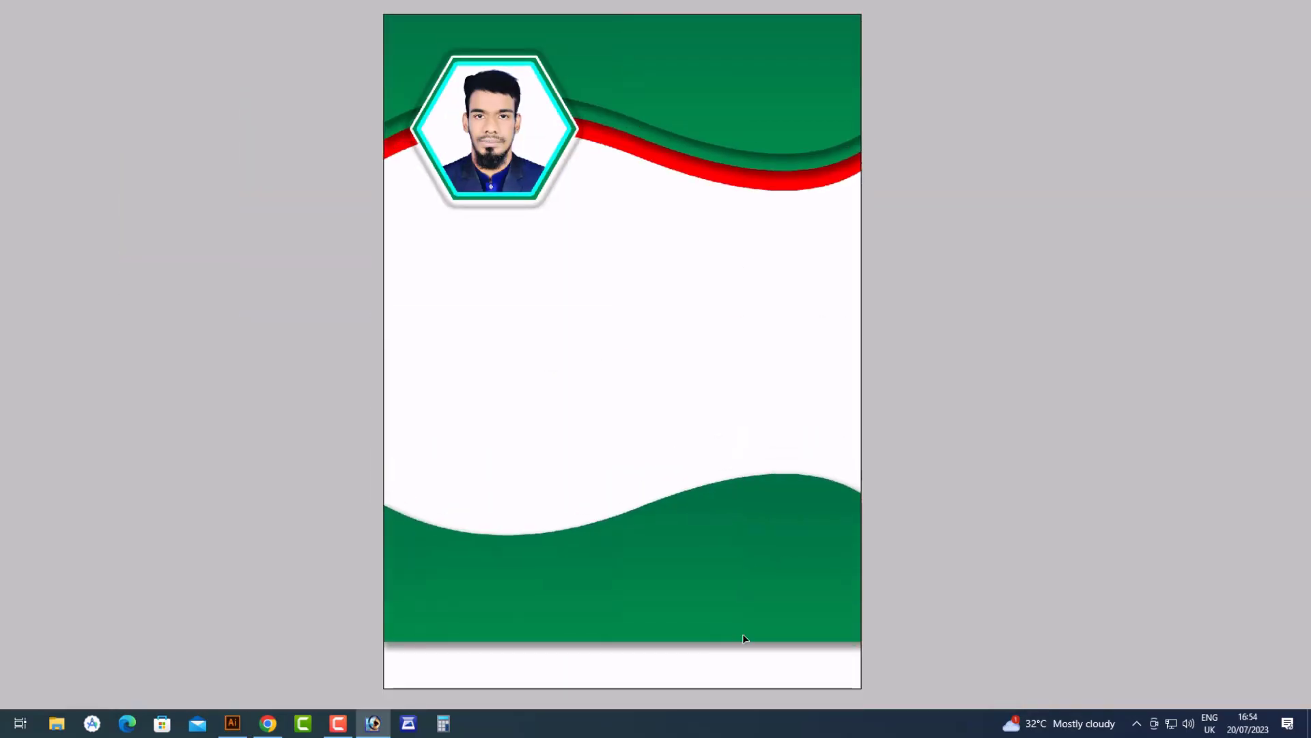
{"action": "key", "text": "ctrl+t"}
{"action": "right_click", "coordinate": [718, 579]}
{"action": "left_click", "coordinate": [760, 558]}
{"action": "key", "text": "Return"}
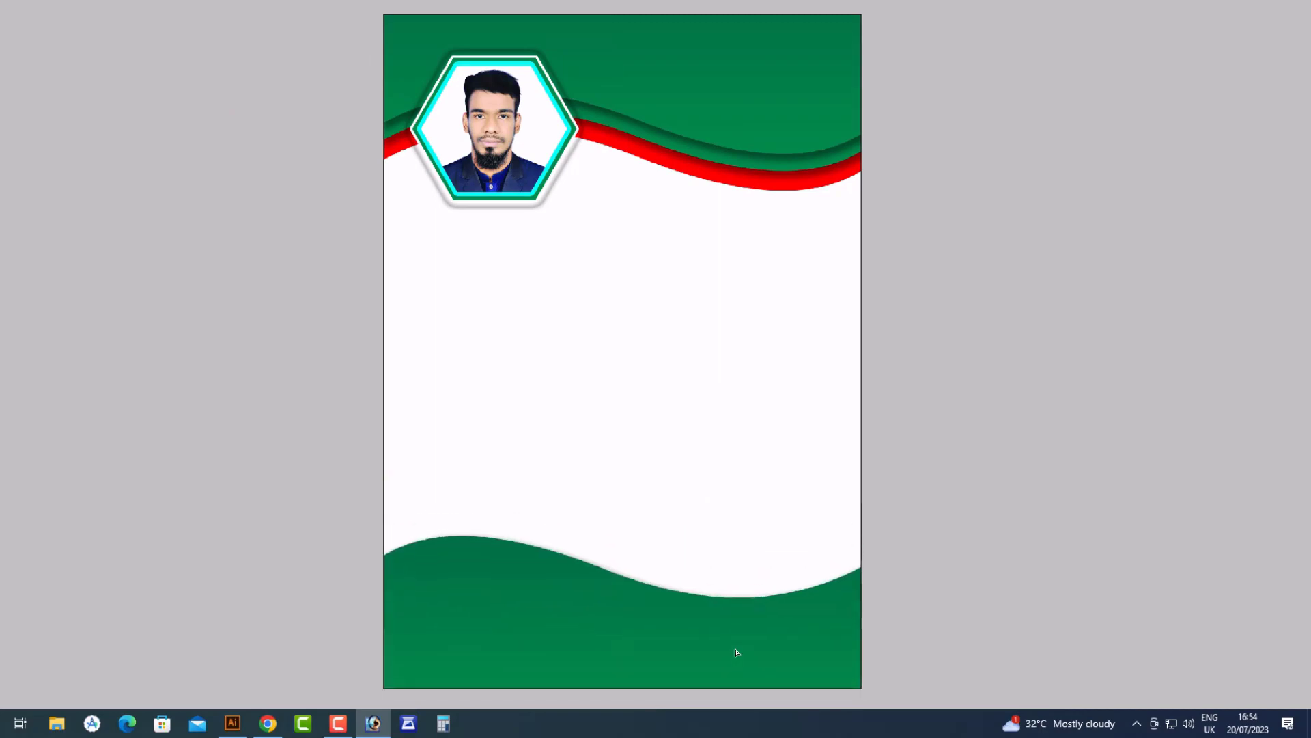
Give the bottom wave a Drop Shadow with Distance 2 and Size 128
{"action": "left_click_drag", "start_coordinate": [751, 700], "coordinate": [785, 702]}
{"action": "key", "text": "F7"}
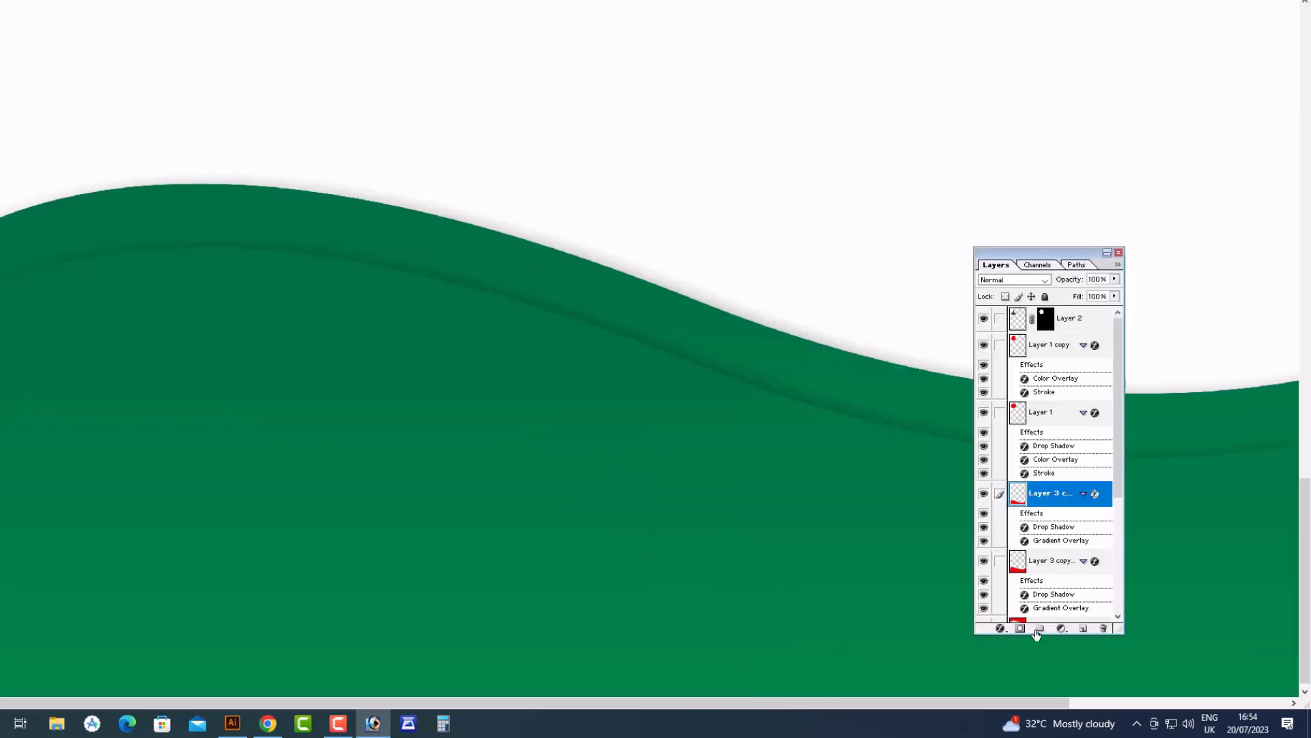
{"action": "left_click", "coordinate": [1001, 628]}
{"action": "left_click", "coordinate": [1043, 477]}
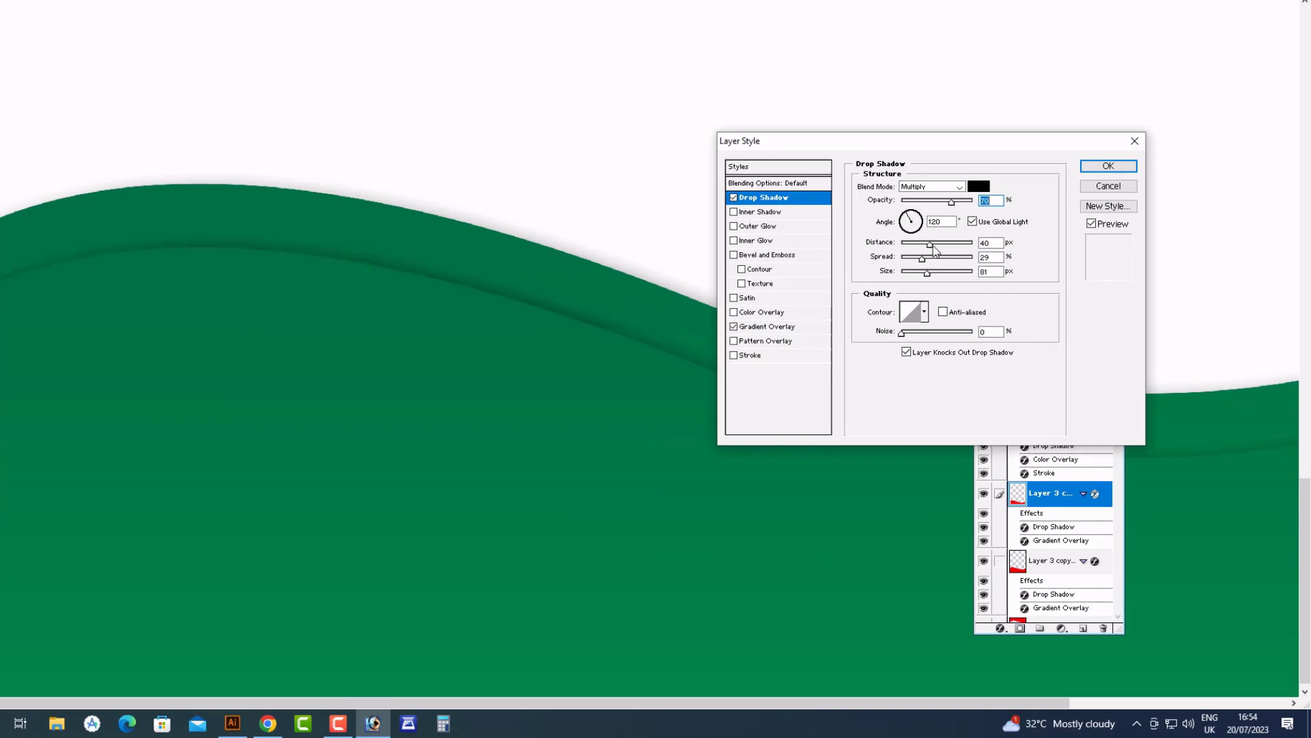
{"action": "left_click_drag", "start_coordinate": [942, 249], "coordinate": [914, 259]}
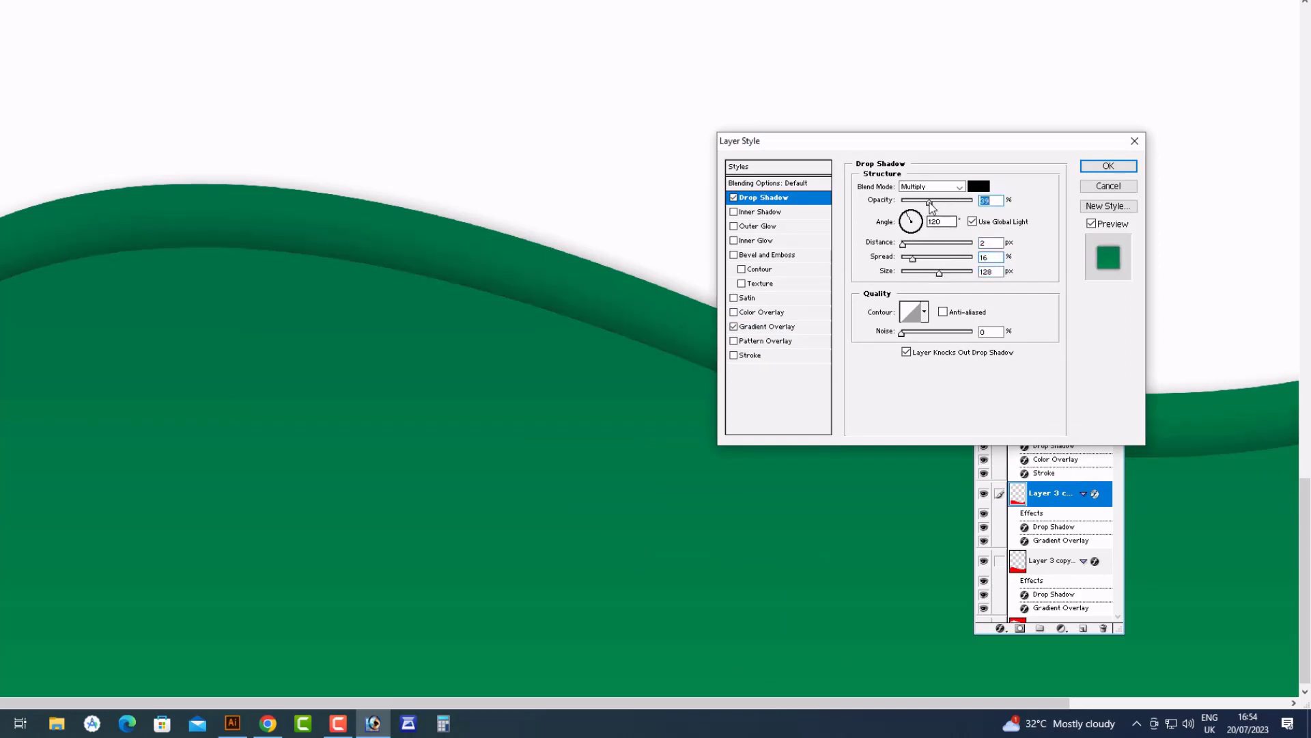
{"action": "key", "text": "Return"}
Send the wave layer one step back and mirror it horizontally
{"action": "key", "text": "ctrl+0"}
{"action": "left_click_drag", "start_coordinate": [842, 736], "coordinate": [844, 736]}
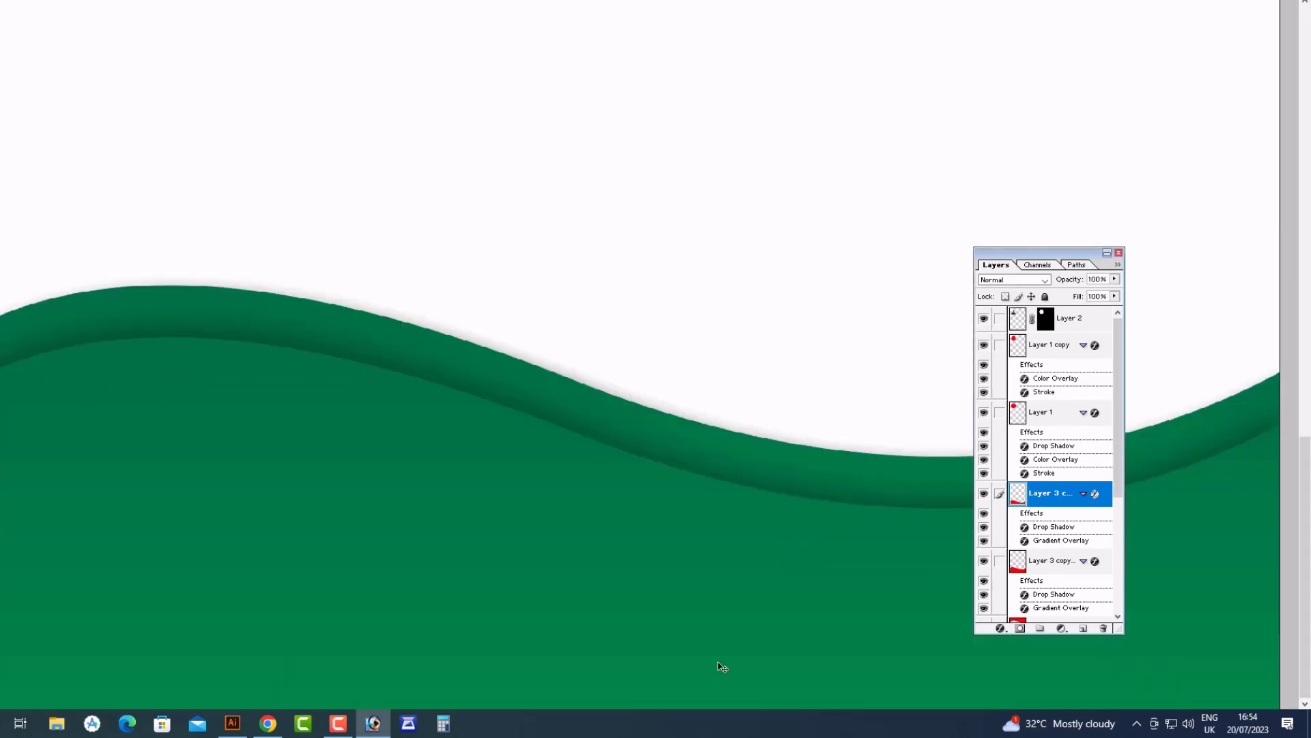
{"action": "key", "text": "ctrl+0"}
{"action": "key", "text": "ctrl+bracketleft"}
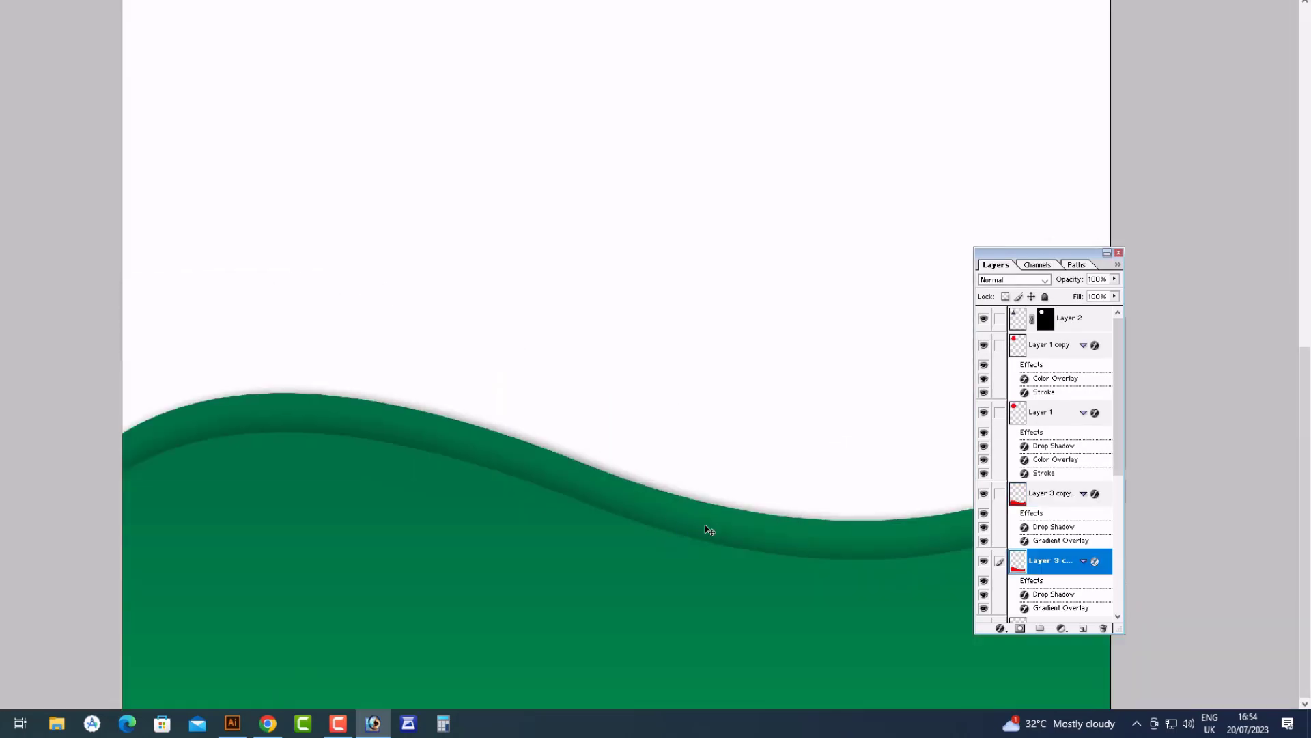
{"action": "key", "text": "ctrl+t"}
{"action": "right_click", "coordinate": [706, 525]}
{"action": "left_click", "coordinate": [745, 499]}
{"action": "key", "text": "Return"}
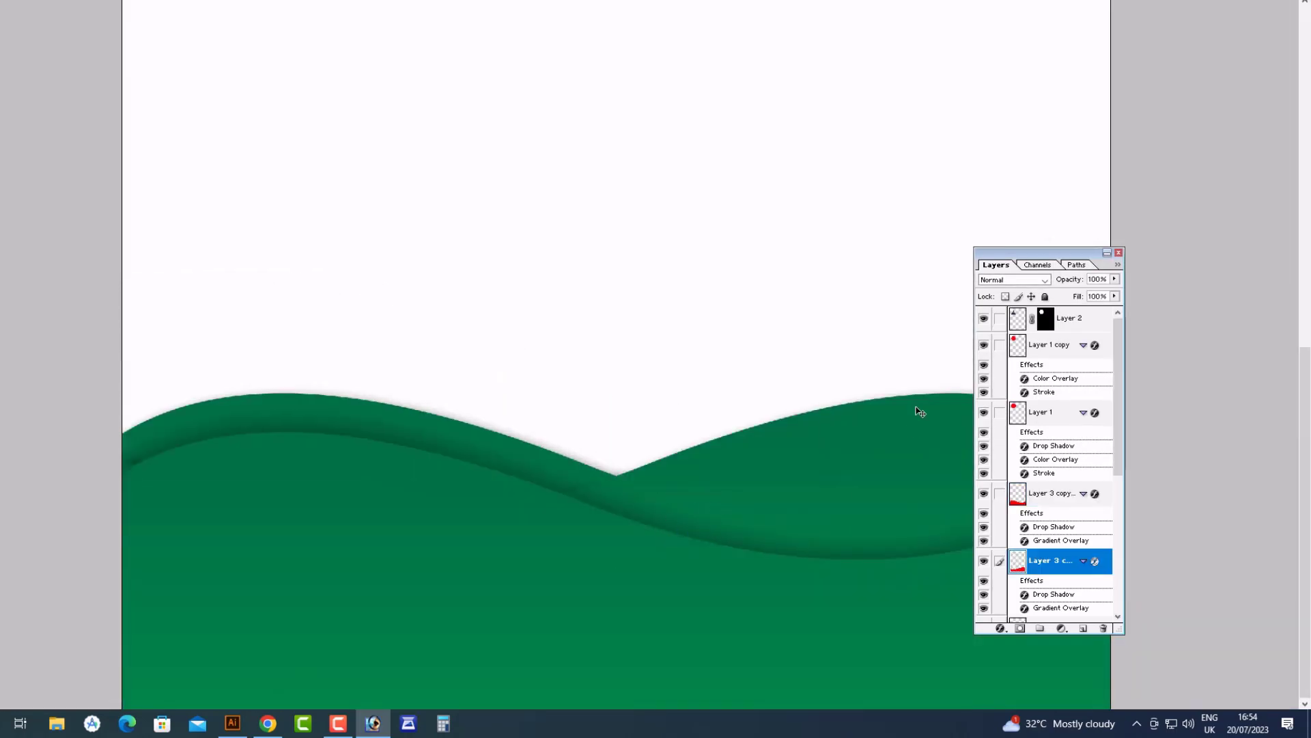
Duplicate the wave and give the copy a red Color Overlay
{"action": "key", "text": "ctrl+j"}
{"action": "left_click", "coordinate": [1000, 629]}
{"action": "left_click", "coordinate": [1038, 572]}
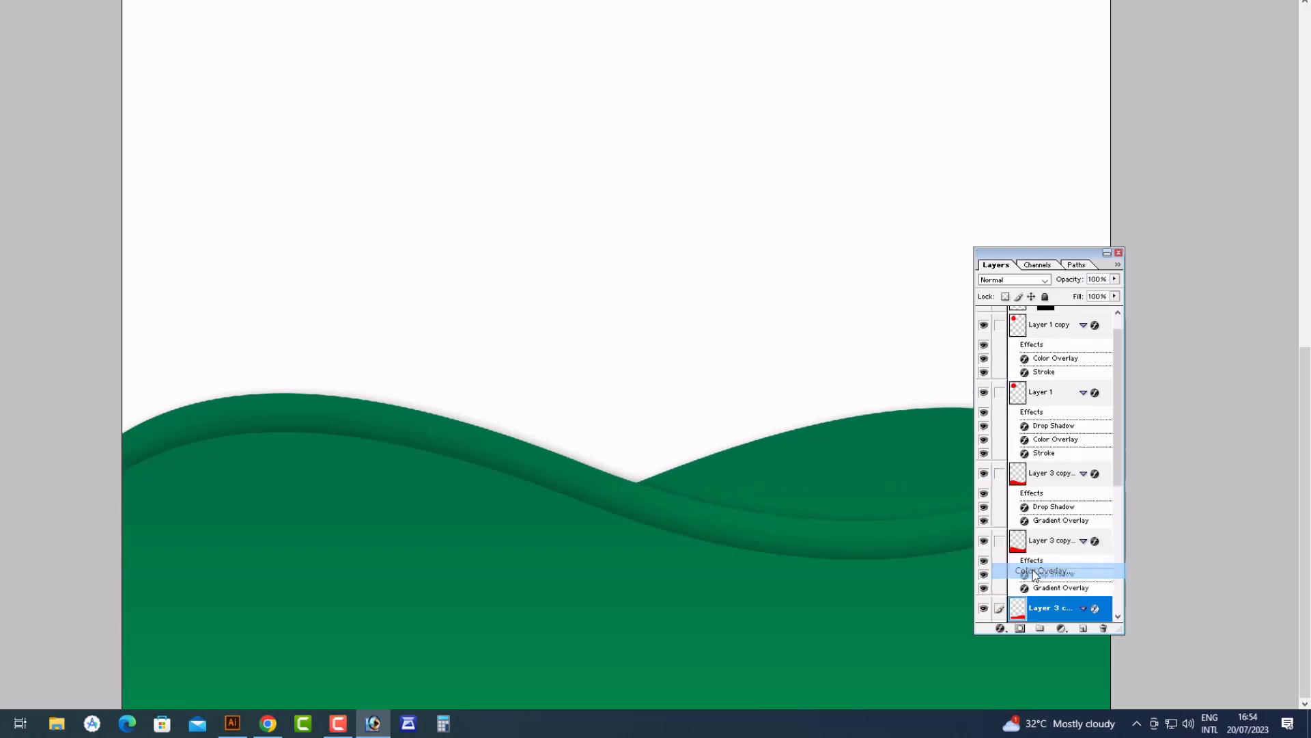
{"action": "key", "text": "Return"}
{"action": "key", "text": "ctrl+0"}
{"action": "left_click_drag", "start_coordinate": [748, 509], "coordinate": [1077, 699]}
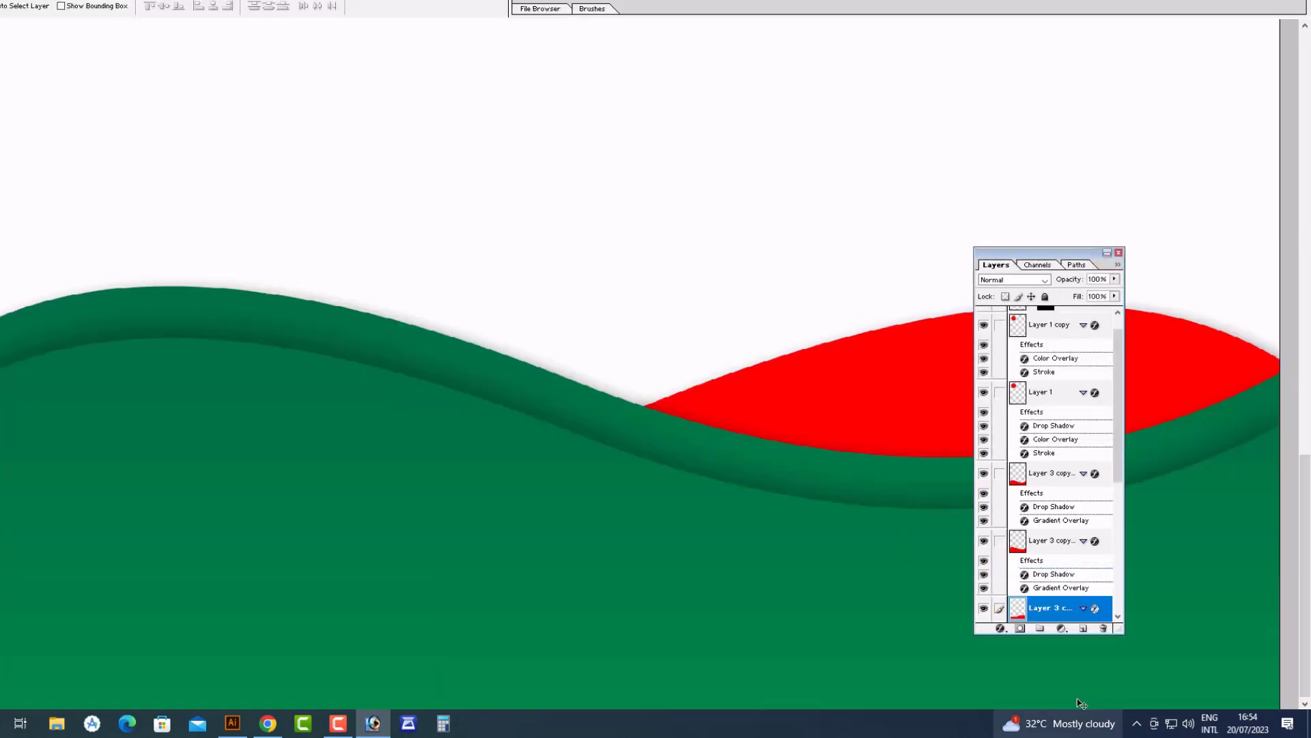
{"action": "left_click", "coordinate": [662, 351], "text": "alt"}
{"action": "left_click", "coordinate": [709, 407], "text": "alt"}
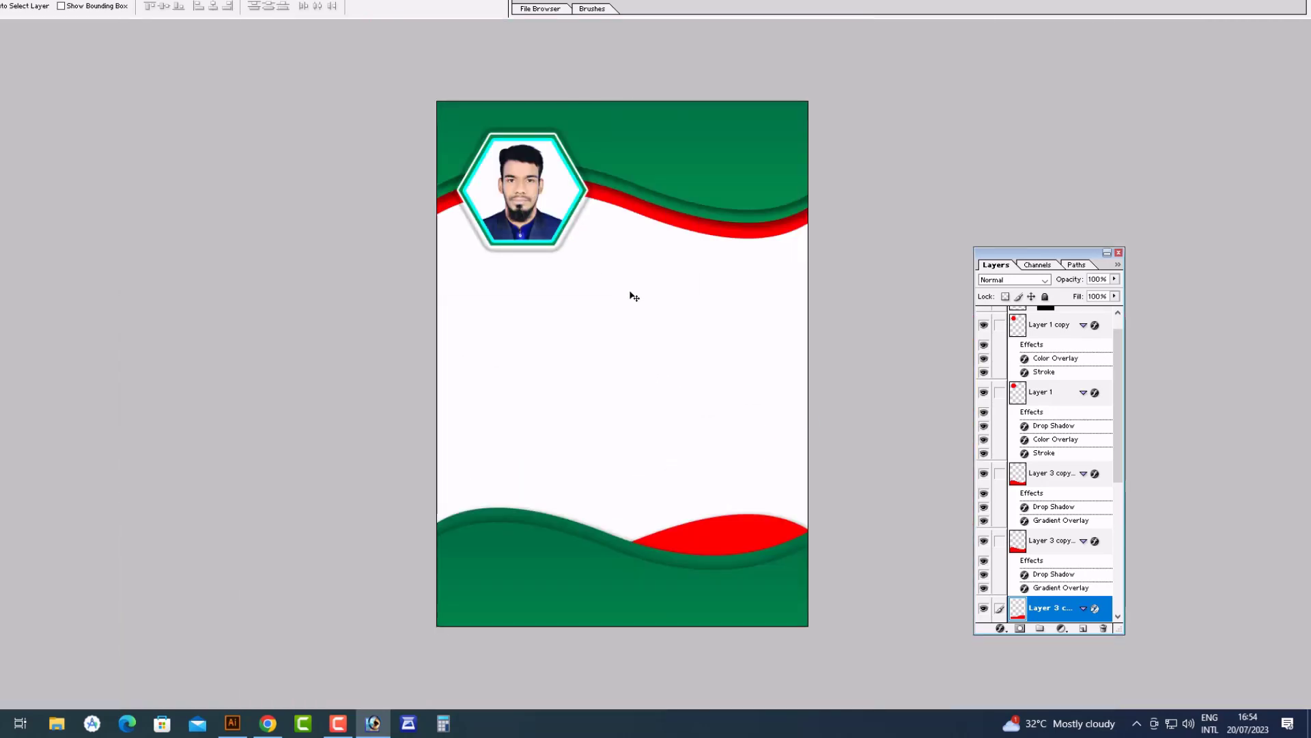
Switch the shape tool to the Ellipse tool and zoom back out to the whole page
{"action": "left_click_drag", "start_coordinate": [646, 141], "coordinate": [770, 445]}
{"action": "key", "text": "Tab"}
{"action": "right_click", "coordinate": [1, 220]}
{"action": "left_click", "coordinate": [24, 251]}
{"action": "key", "text": "Tab"}
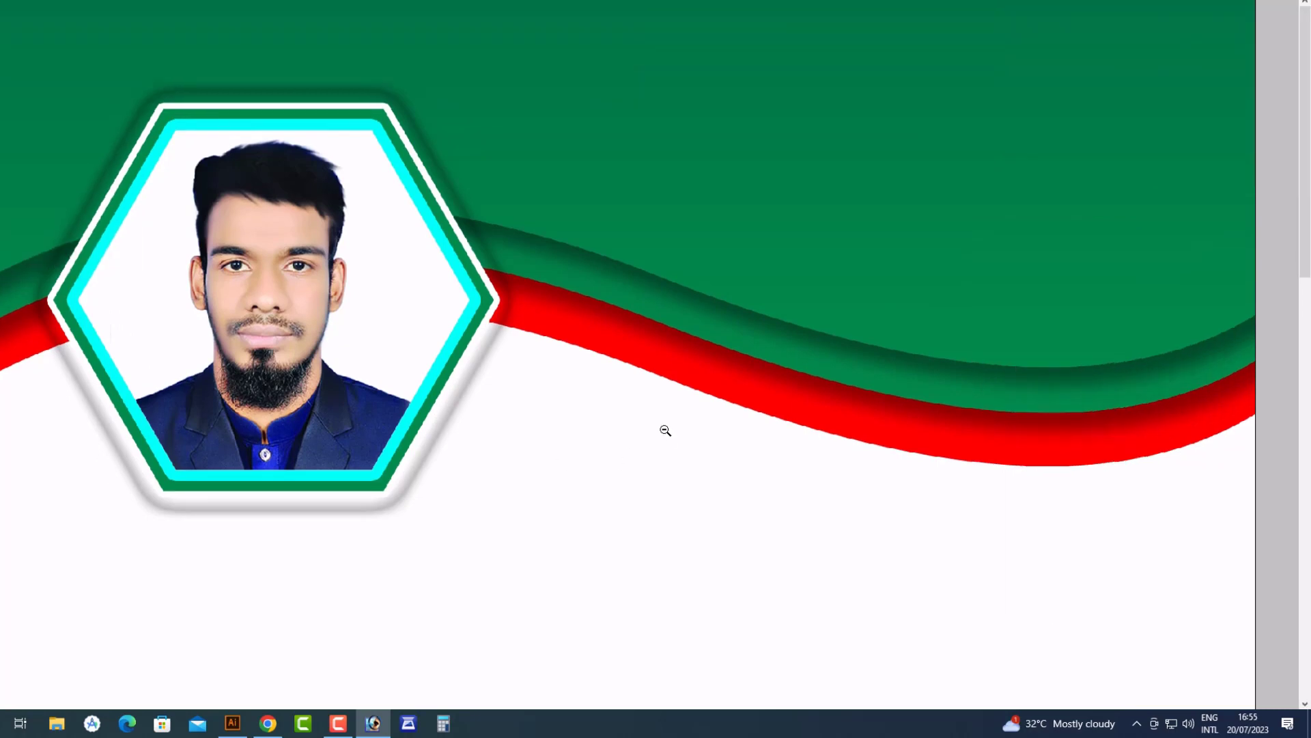
{"action": "left_click", "coordinate": [665, 430], "text": "alt"}
{"action": "left_click", "coordinate": [706, 399], "text": "alt"}
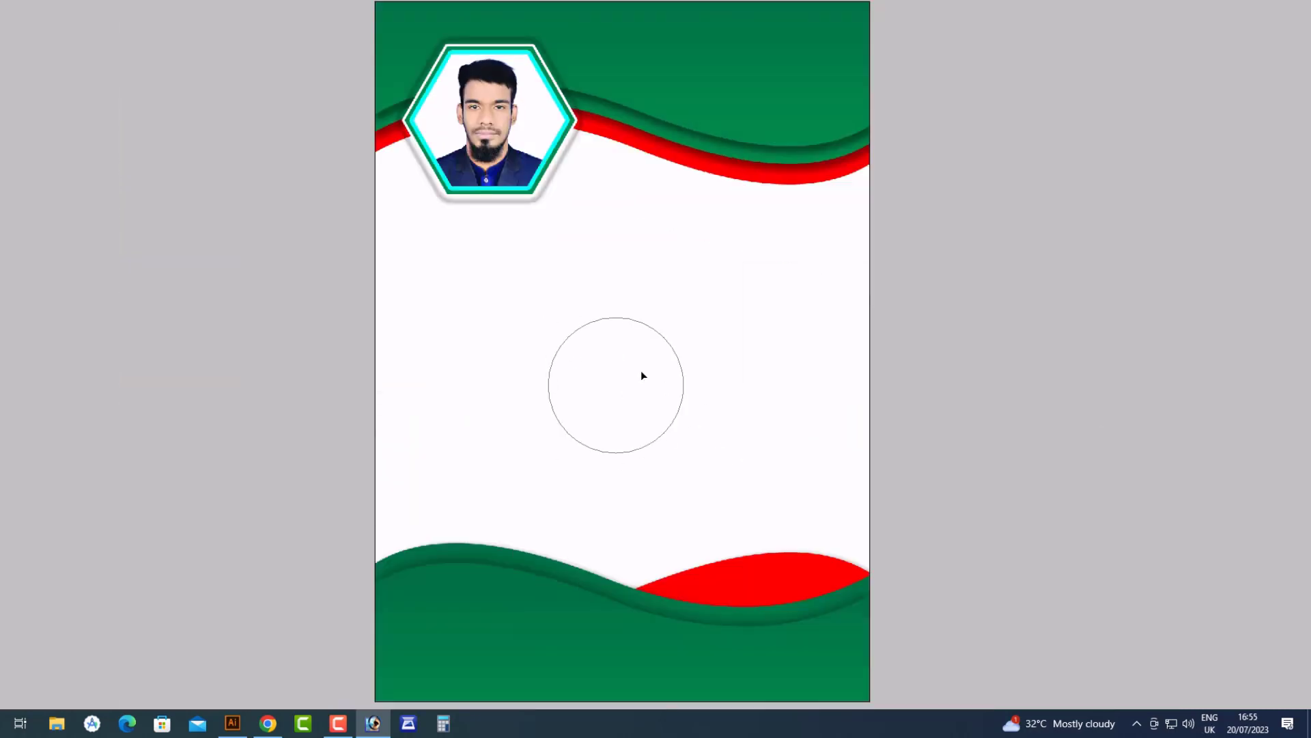
Move the circle path to the upper right and fill it red on a new layer
{"action": "left_click_drag", "start_coordinate": [640, 370], "coordinate": [699, 260]}
{"action": "key", "text": "ctrl+Return"}
{"action": "left_click_drag", "start_coordinate": [369, 158], "coordinate": [903, 461]}
{"action": "key", "text": "Tab"}
{"action": "right_click", "coordinate": [781, 296]}
{"action": "left_click", "coordinate": [829, 305]}
{"action": "left_click", "coordinate": [1084, 629]}
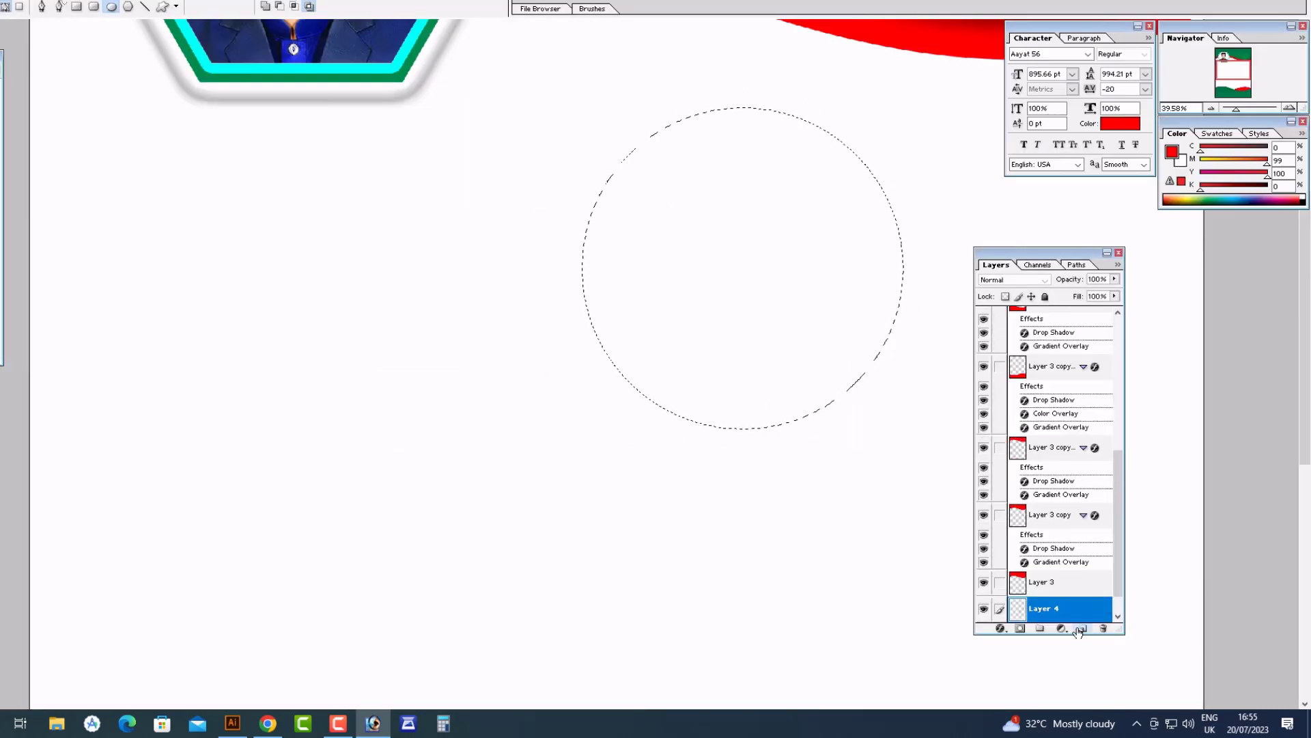
{"action": "key", "text": "alt+BackSpace"}
{"action": "key", "text": "ctrl+d"}
Give the red circle's layer a white Stroke sampled from the page
{"action": "key", "text": "v"}
{"action": "right_click", "coordinate": [699, 269]}
{"action": "left_click", "coordinate": [728, 278]}
{"action": "left_click_drag", "start_coordinate": [735, 287], "coordinate": [735, 314]}
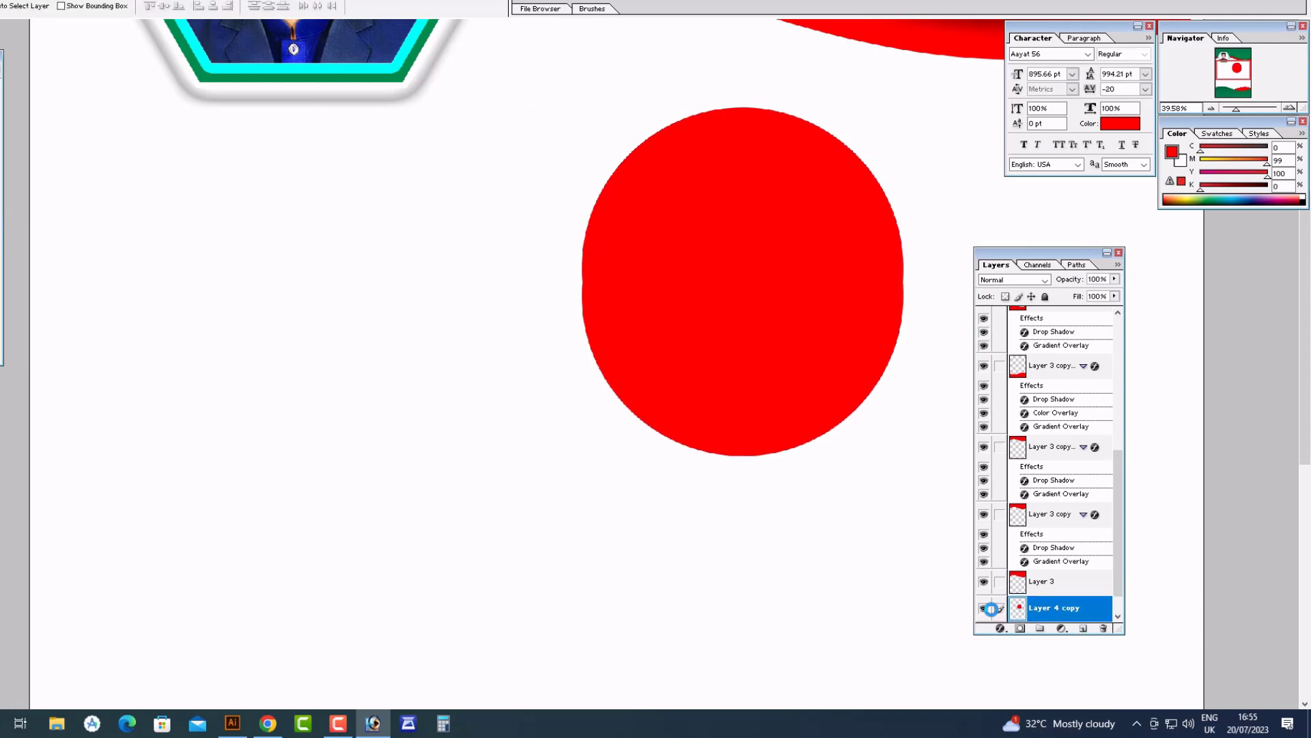
{"action": "key", "text": "ctrl+z"}
{"action": "right_click", "coordinate": [780, 308]}
{"action": "left_click", "coordinate": [812, 317]}
{"action": "left_click", "coordinate": [1001, 628]}
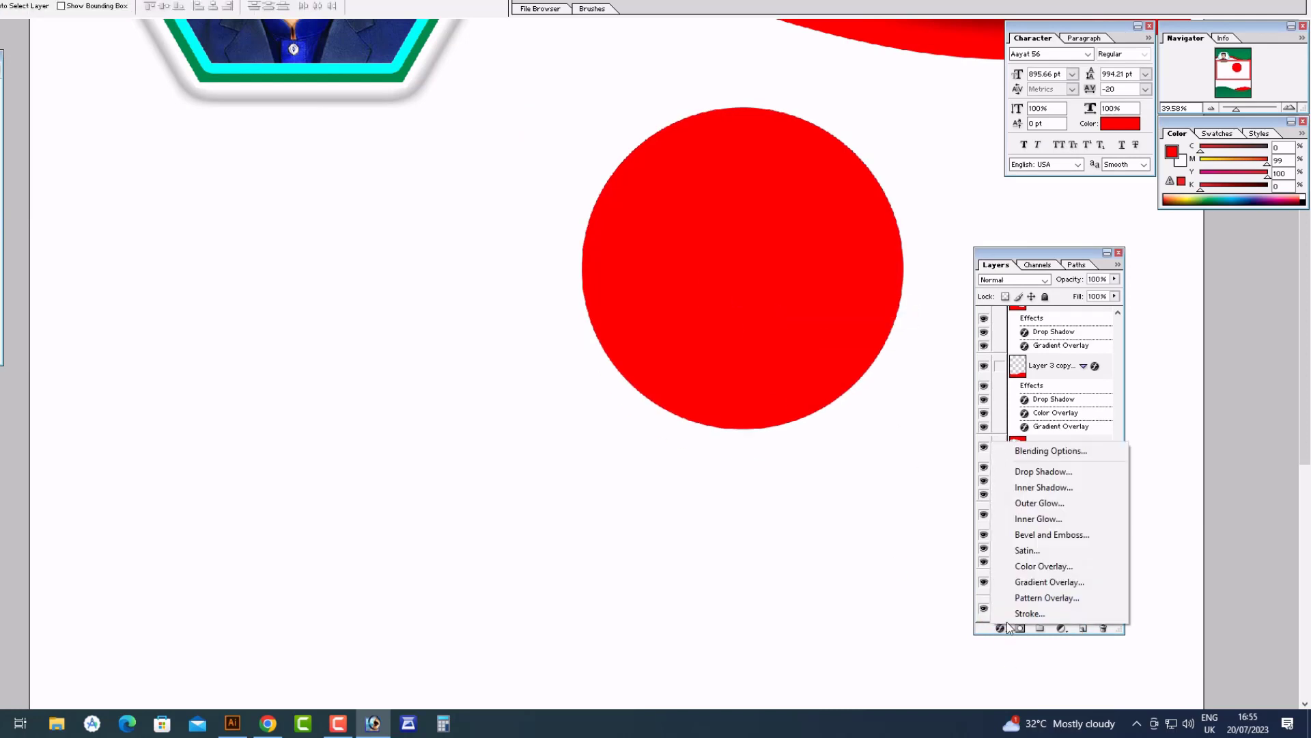
{"action": "left_click", "coordinate": [1013, 613]}
{"action": "left_click", "coordinate": [893, 271]}
{"action": "left_click", "coordinate": [333, 276]}
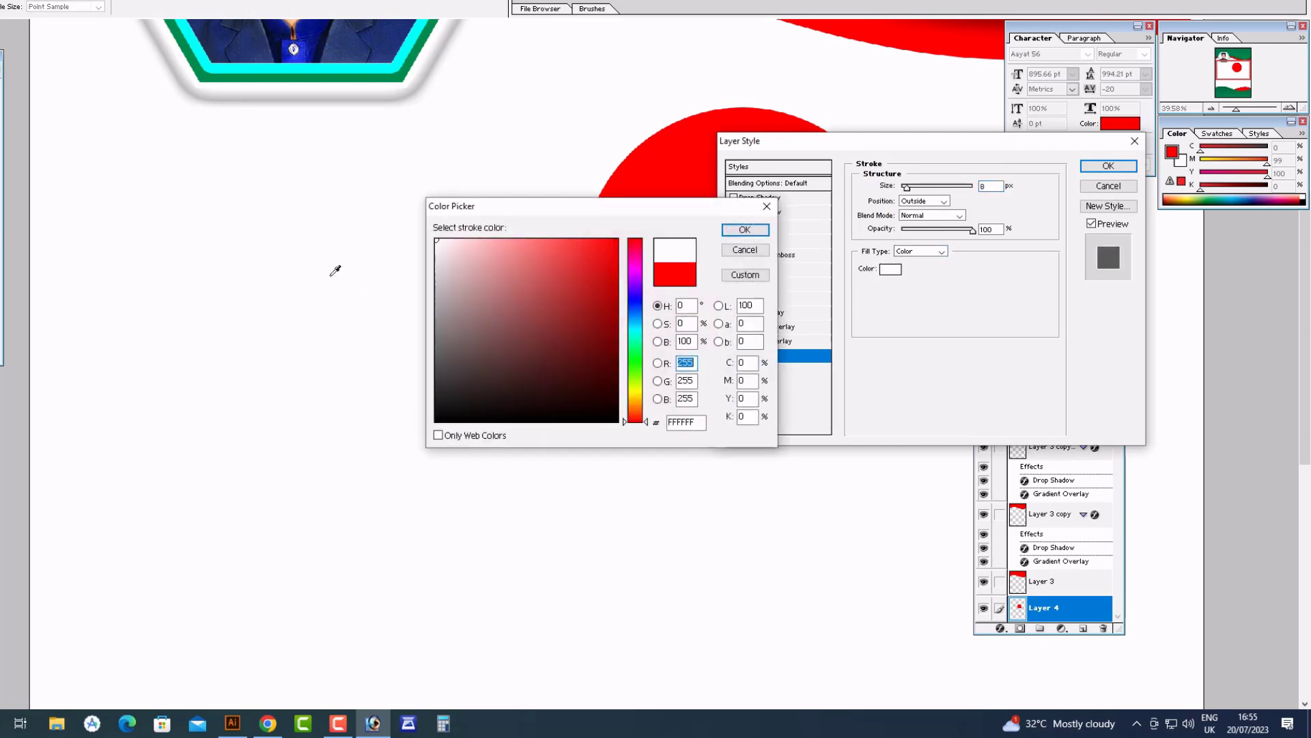
{"action": "key", "text": "Return"}
Add a Drop Shadow with opacity 24, distance 33, spread 21 and size 51
{"action": "left_click", "coordinate": [751, 200]}
{"action": "left_click", "coordinate": [919, 201]}
{"action": "left_click", "coordinate": [925, 243]}
{"action": "left_click", "coordinate": [916, 258]}
{"action": "left_click", "coordinate": [920, 273]}
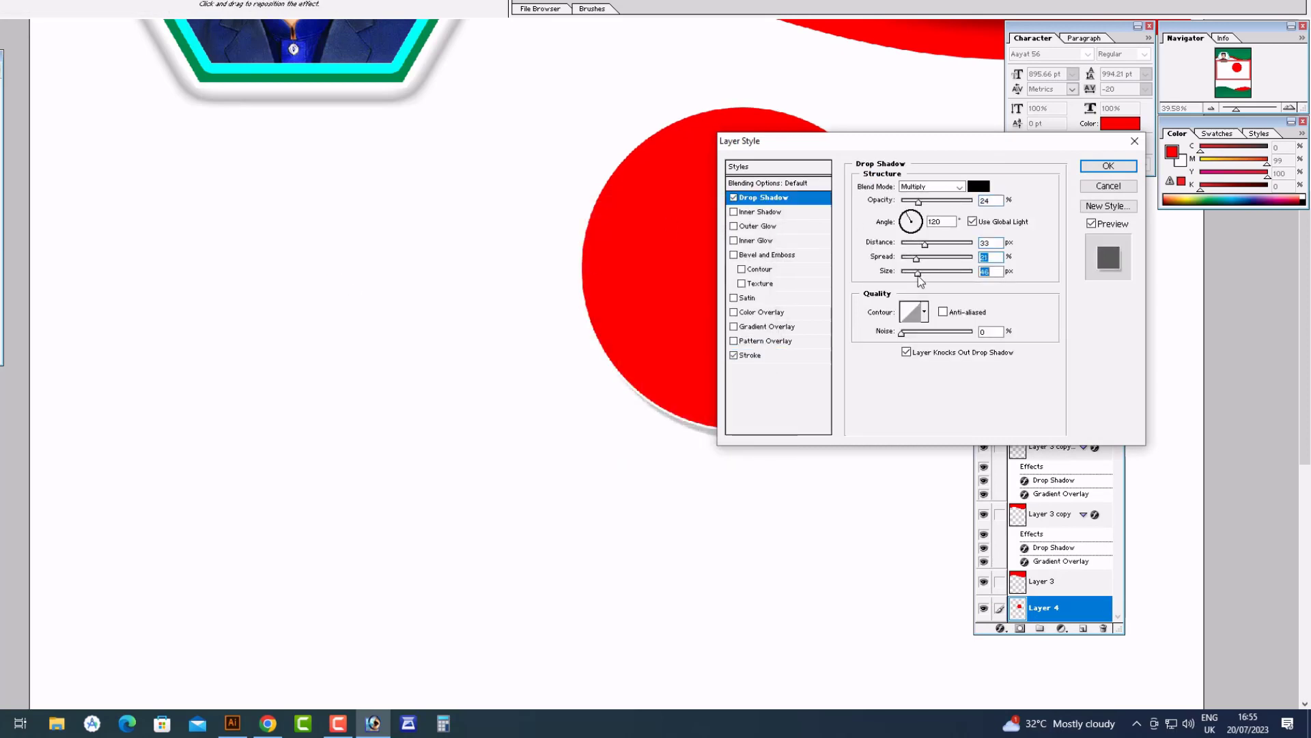
{"action": "left_click_drag", "start_coordinate": [870, 151], "coordinate": [1069, 214]}
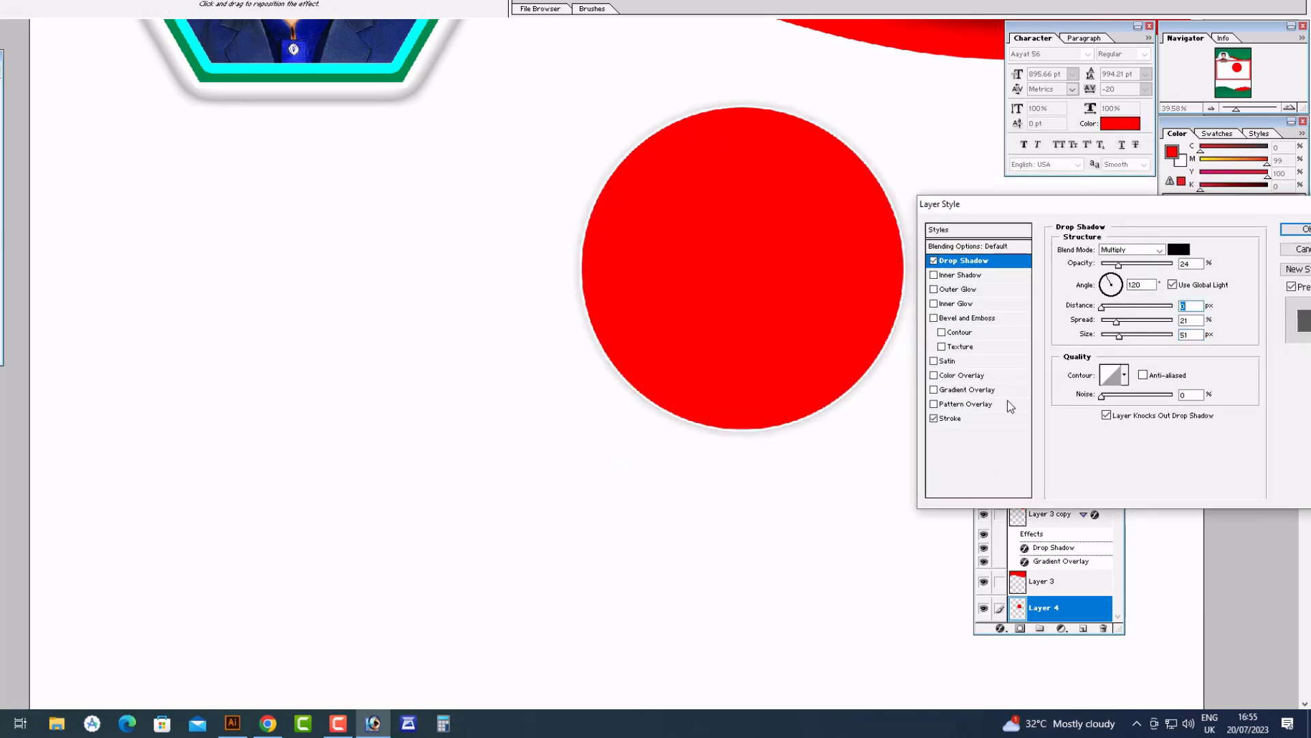
Refine the shadow to distance 0 and opacity 19 with a ring contour, then confirm
{"action": "left_click", "coordinate": [986, 419]}
{"action": "left_click", "coordinate": [1015, 262]}
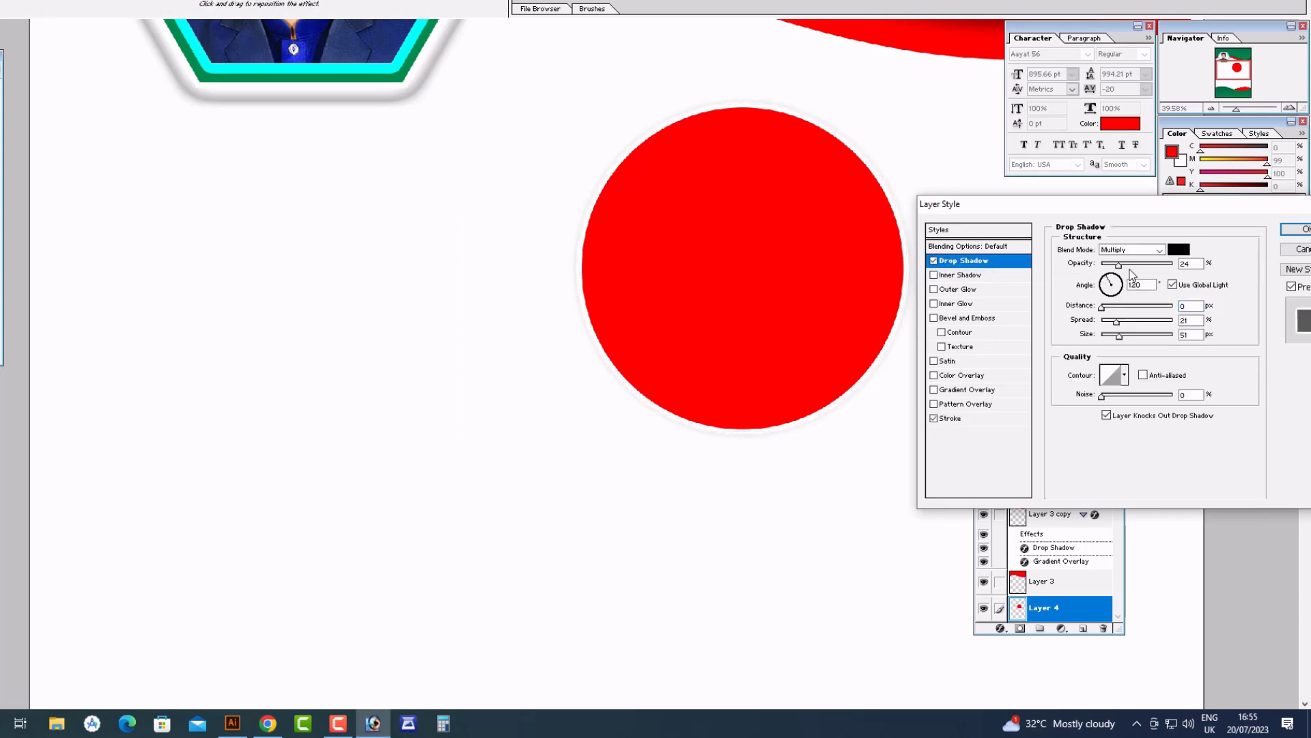
{"action": "left_click", "coordinate": [1126, 307]}
{"action": "left_click_drag", "start_coordinate": [1118, 321], "coordinate": [1139, 342]}
{"action": "left_click", "coordinate": [1120, 337]}
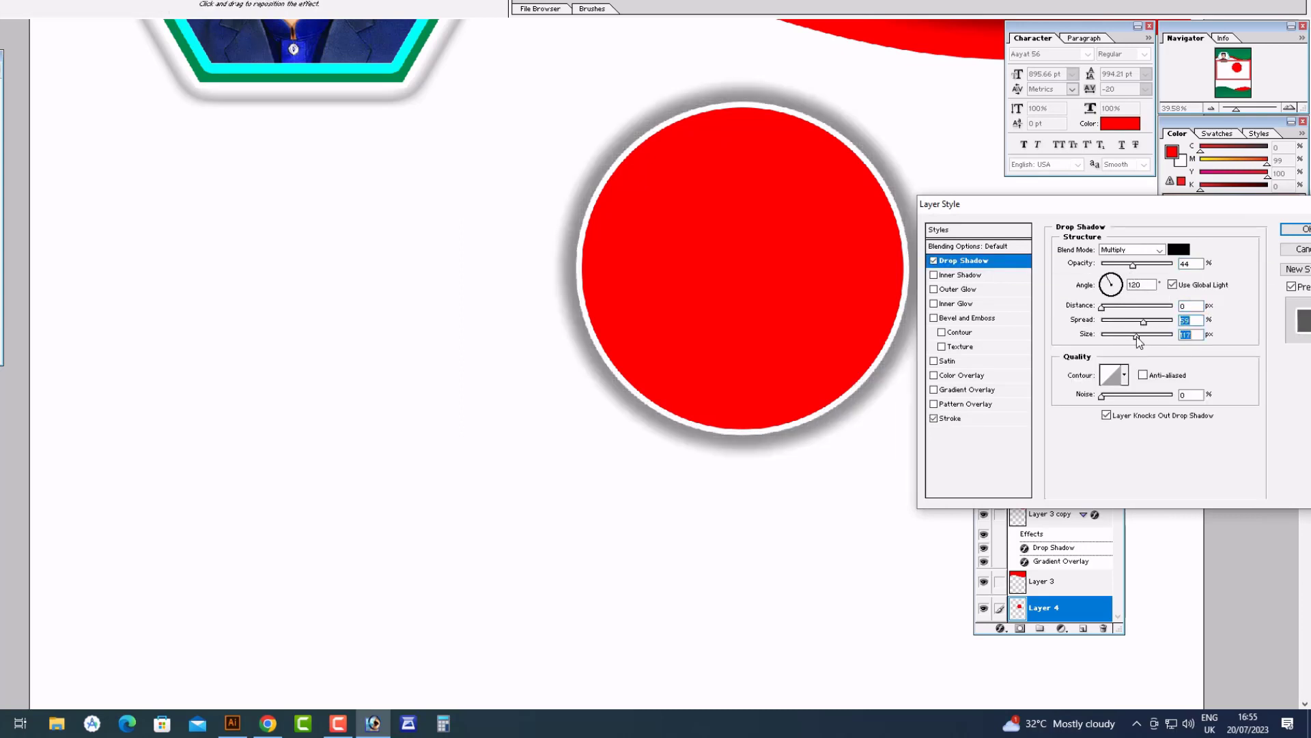
{"action": "left_click", "coordinate": [1116, 265]}
{"action": "left_click", "coordinate": [1125, 375]}
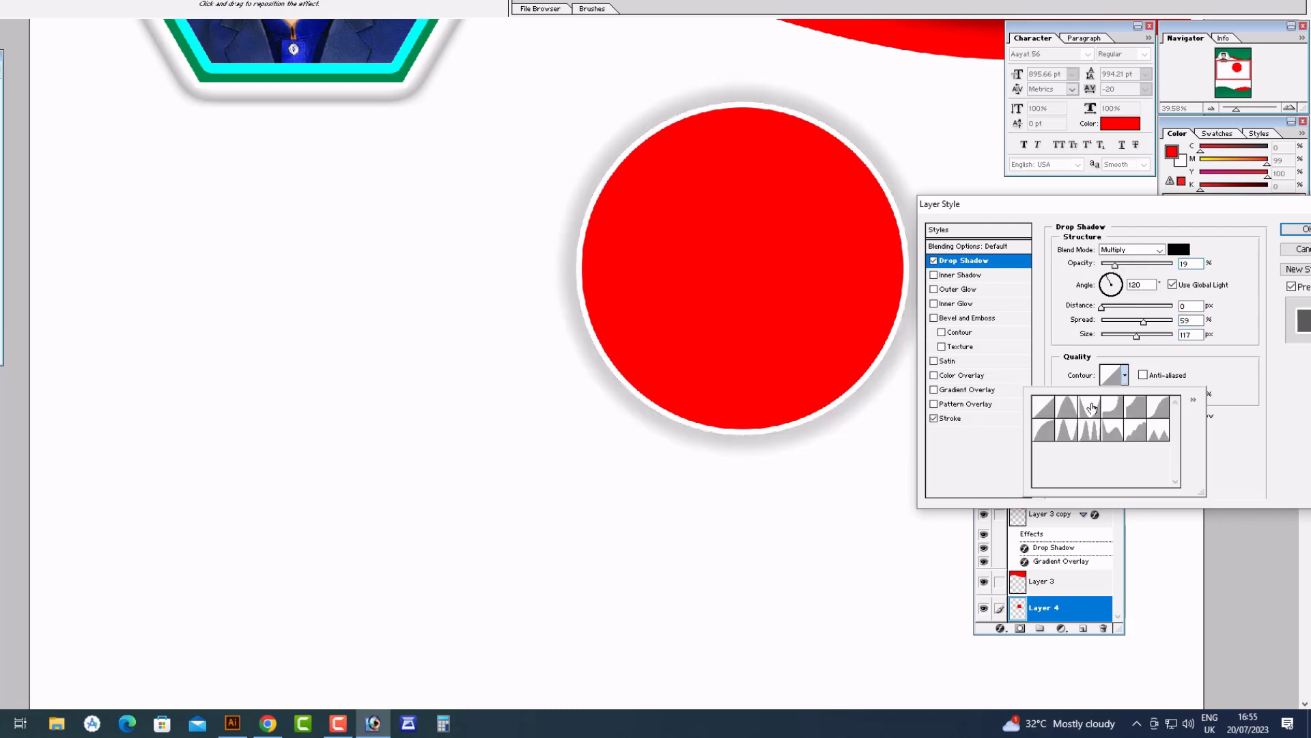
{"action": "left_click", "coordinate": [1089, 409]}
{"action": "left_click_drag", "start_coordinate": [1113, 211], "coordinate": [942, 218]}
{"action": "left_click", "coordinate": [1159, 234]}
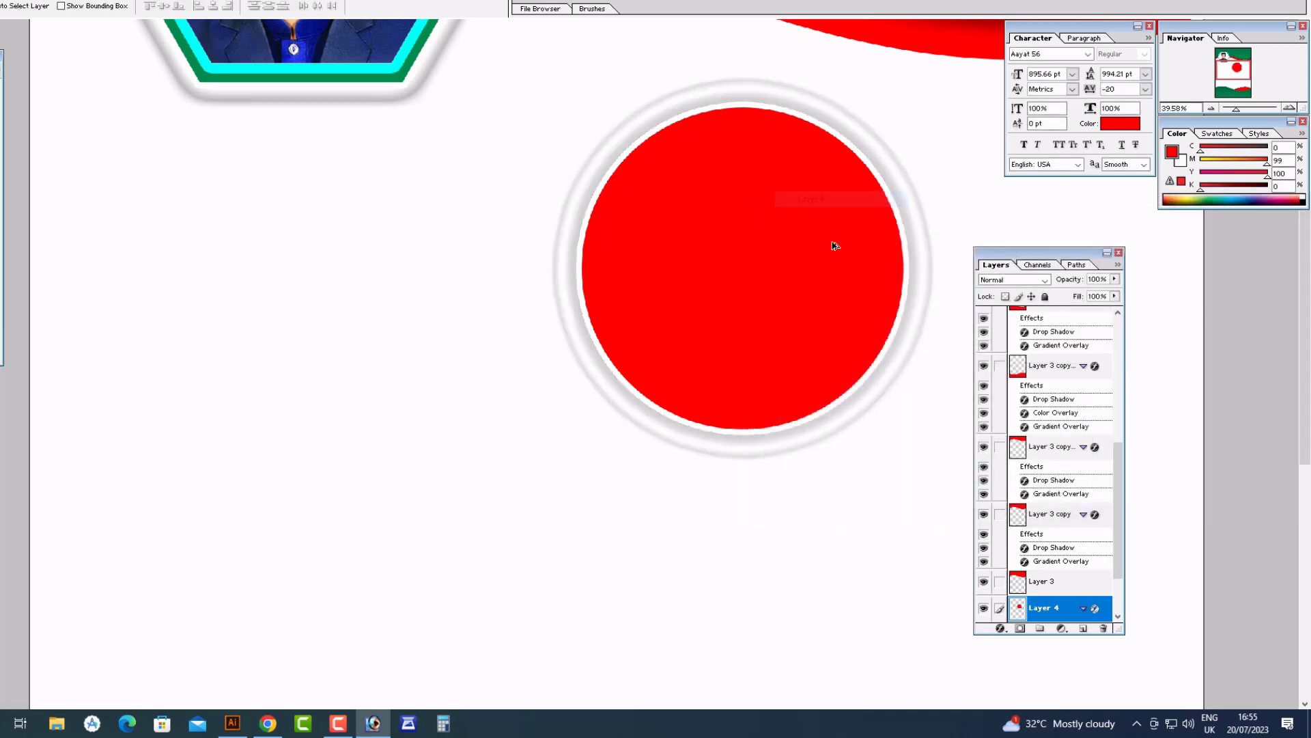
Copy the red-scarf photo from Google Images and paste it into the flyer
{"action": "left_click_drag", "start_coordinate": [832, 242], "coordinate": [744, 169]}
{"action": "key", "text": "ctrl+0"}
{"action": "key", "text": "Tab"}
{"action": "key", "text": "ctrl+z"}
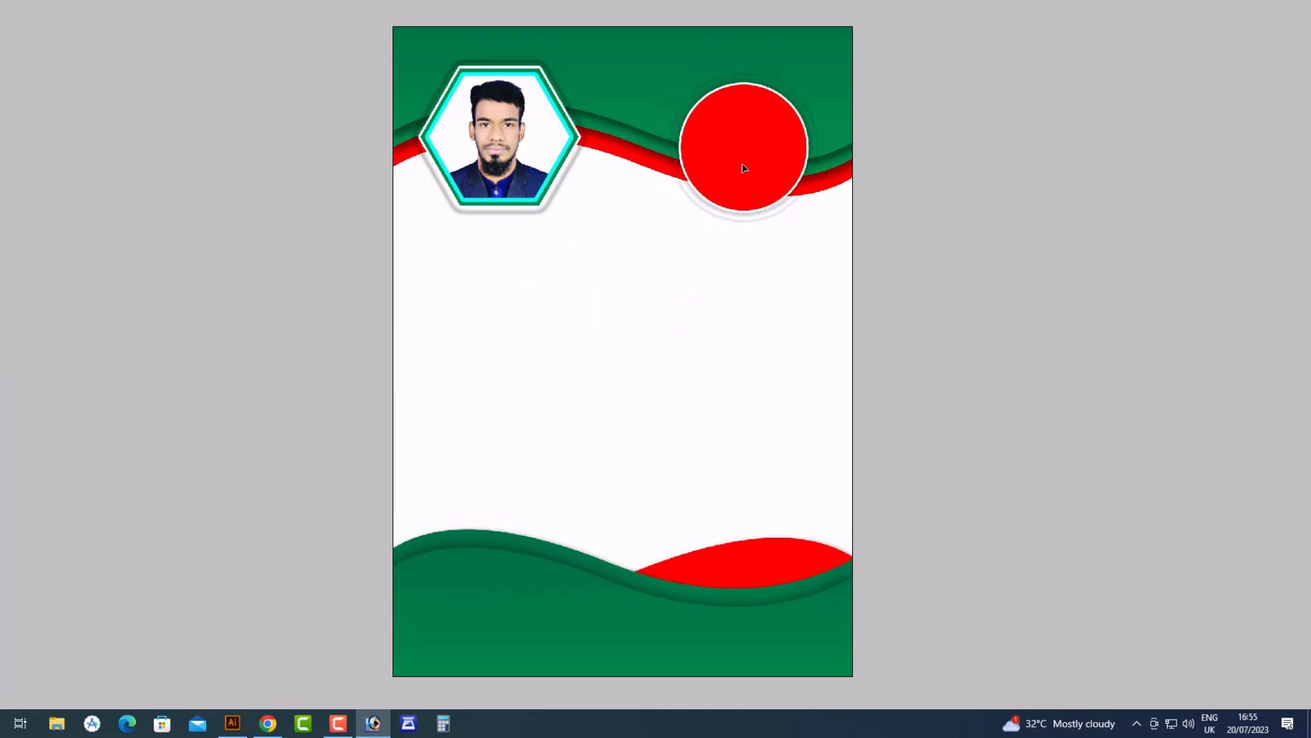
{"action": "left_click", "coordinate": [271, 722]}
{"action": "right_click", "coordinate": [953, 167]}
{"action": "left_click", "coordinate": [505, 335]}
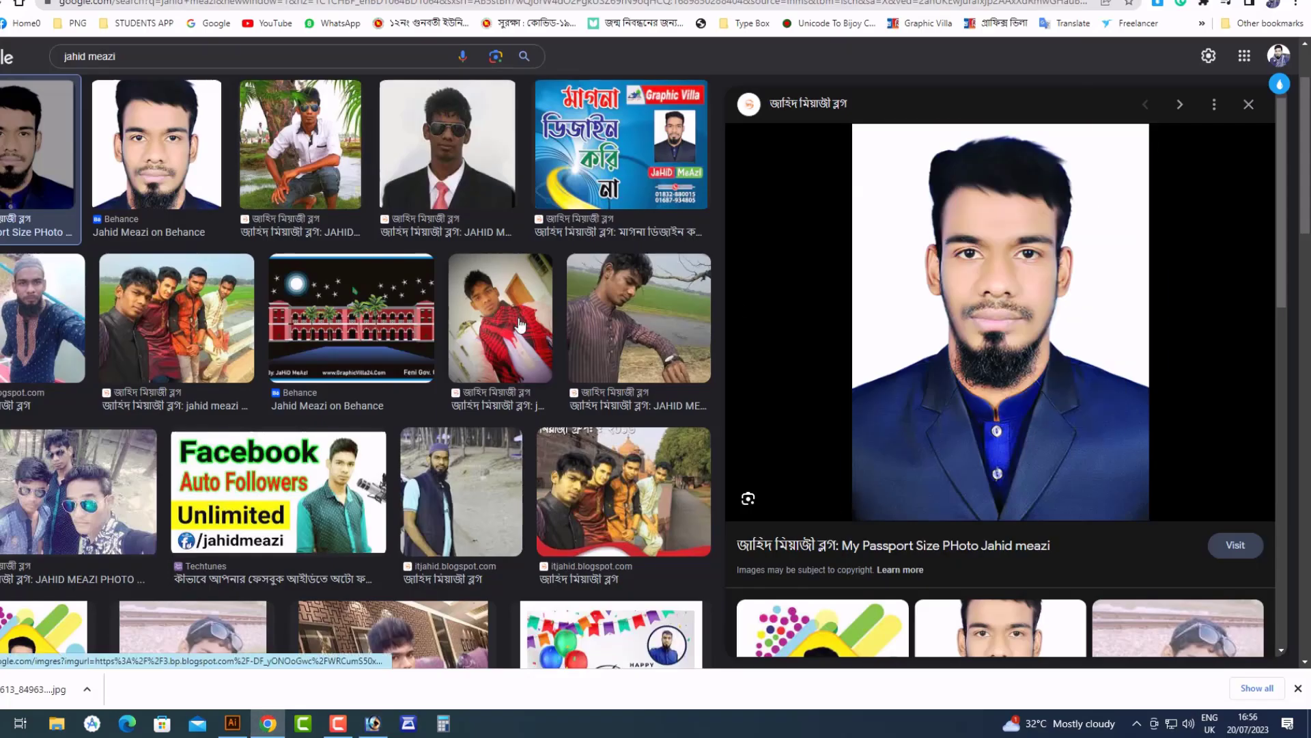
{"action": "right_click", "coordinate": [965, 196]}
{"action": "left_click", "coordinate": [1011, 369]}
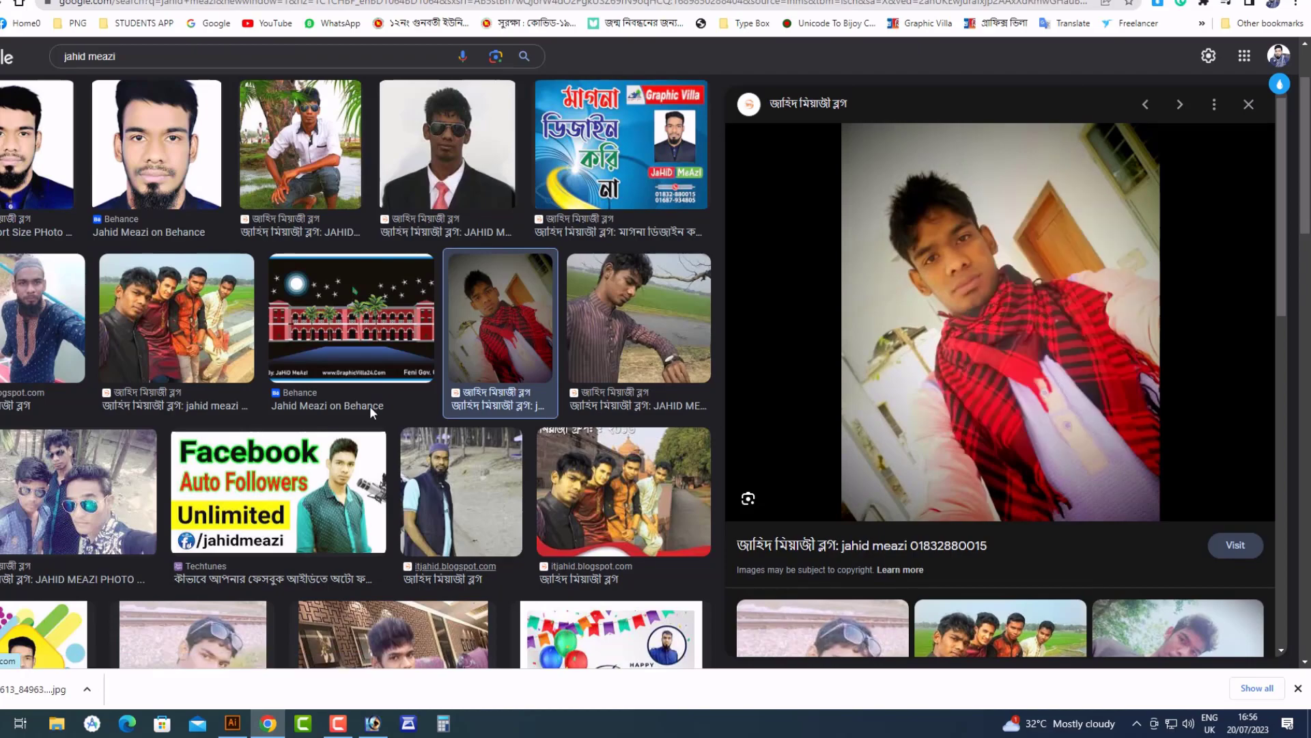
{"action": "left_click", "coordinate": [370, 734]}
{"action": "key", "text": "ctrl+v"}
Rotate the pasted photo about 49° and place it at the page's upper right
{"action": "key", "text": "ctrl+t"}
{"action": "left_click_drag", "start_coordinate": [738, 325], "coordinate": [718, 420]}
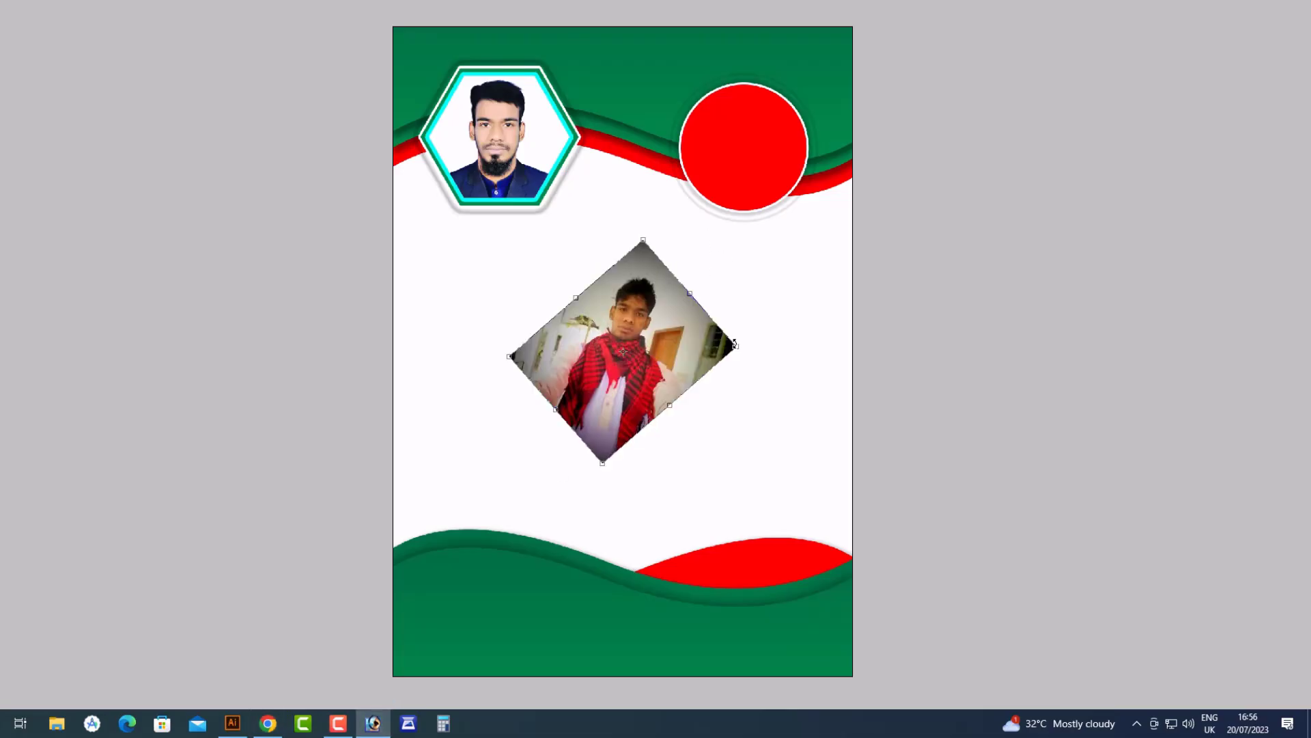
{"action": "key", "text": "Return"}
{"action": "left_click_drag", "start_coordinate": [653, 349], "coordinate": [772, 158]}
{"action": "left_click_drag", "start_coordinate": [649, 65], "coordinate": [935, 294]}
{"action": "key", "text": "Tab"}
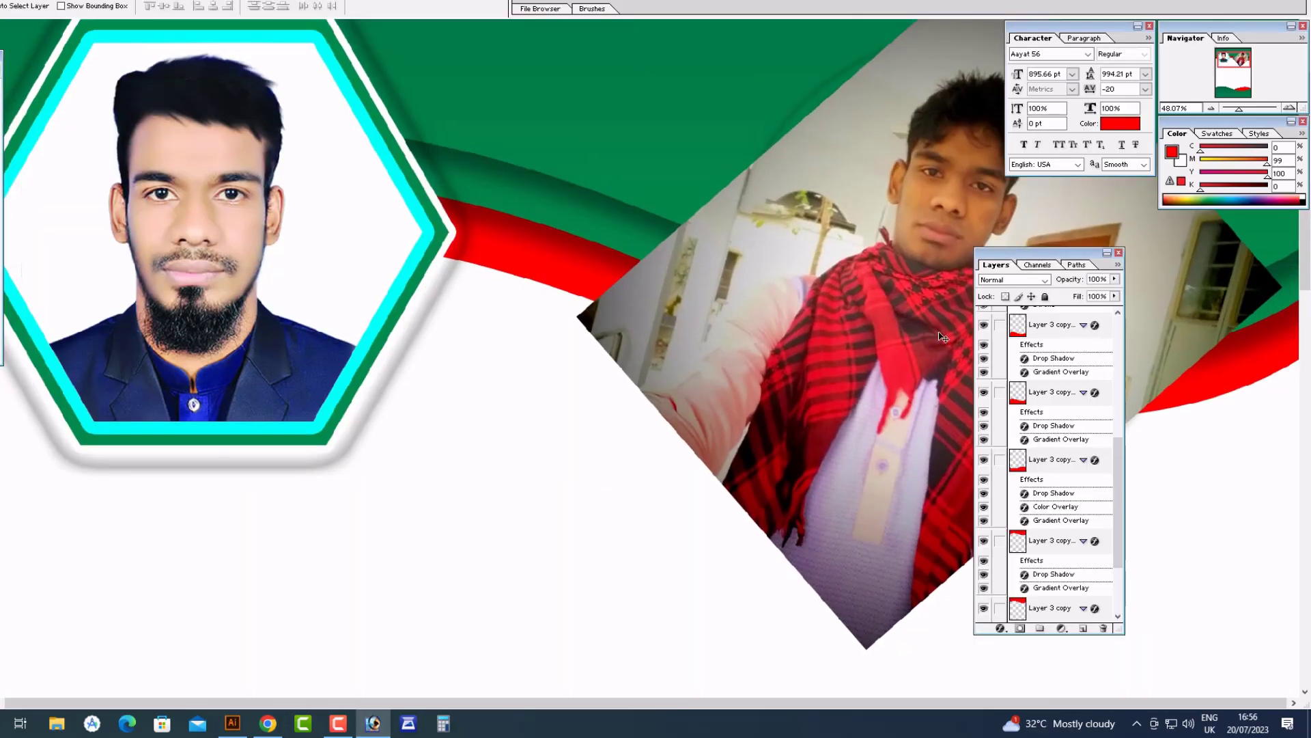
{"action": "key", "text": "Tab"}
{"action": "key", "text": "ctrl+t"}
{"action": "left_click_drag", "start_coordinate": [1293, 209], "coordinate": [1282, 151]}
{"action": "key", "text": "Return"}
{"action": "key", "text": "Tab"}
{"action": "key", "text": "Tab"}
Start a Pen path along the man's sleeve and the scarf edge
{"action": "key", "text": "p"}
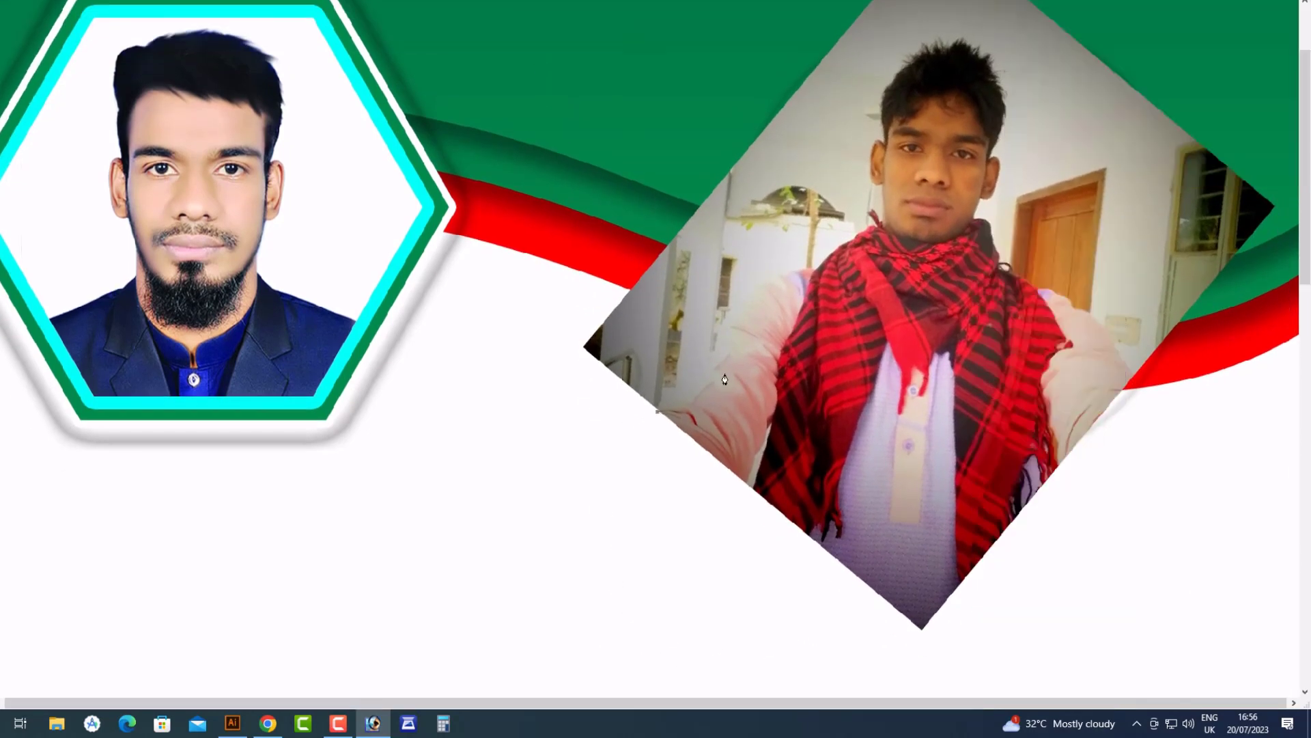
{"action": "left_click_drag", "start_coordinate": [723, 356], "coordinate": [743, 303]}
{"action": "left_click", "coordinate": [722, 356], "text": "alt"}
{"action": "left_click_drag", "start_coordinate": [815, 271], "coordinate": [851, 285]}
{"action": "left_click", "coordinate": [815, 272], "text": "alt"}
{"action": "left_click_drag", "start_coordinate": [775, 216], "coordinate": [949, 313]}
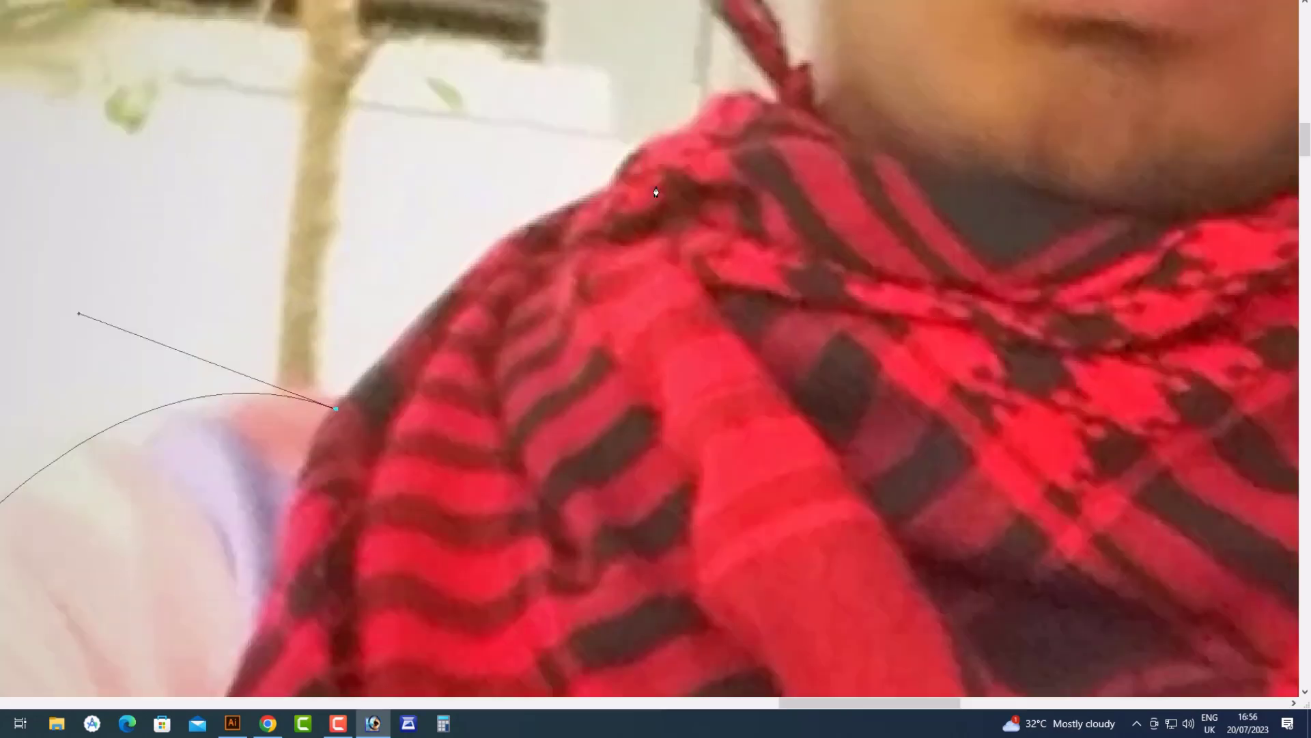
{"action": "left_click_drag", "start_coordinate": [612, 186], "coordinate": [718, 125]}
{"action": "left_click", "coordinate": [612, 186], "text": "alt"}
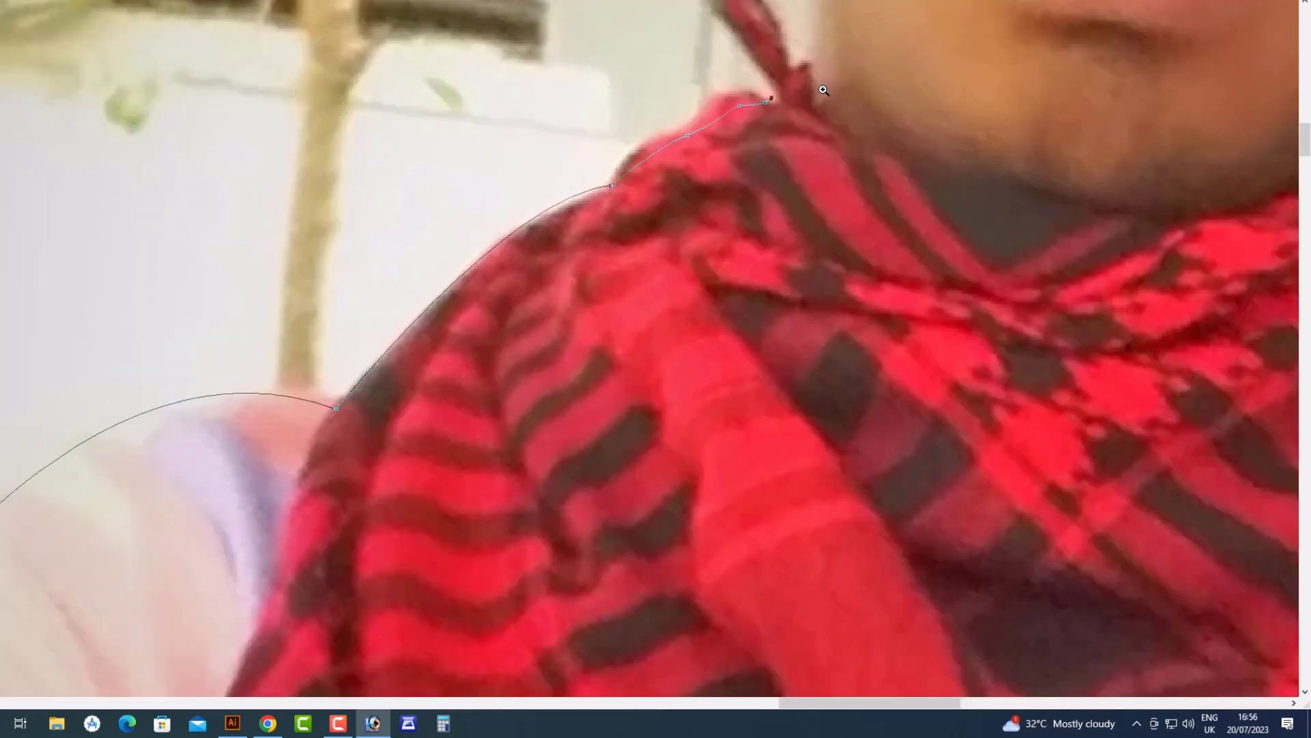
Continue the path around the ear and over the top and right side of the hair
{"action": "left_click_drag", "start_coordinate": [823, 89], "coordinate": [752, 370]}
{"action": "left_click", "coordinate": [743, 77]}
{"action": "left_click_drag", "start_coordinate": [709, 26], "coordinate": [629, 206]}
{"action": "left_click_drag", "start_coordinate": [697, 81], "coordinate": [744, 91]}
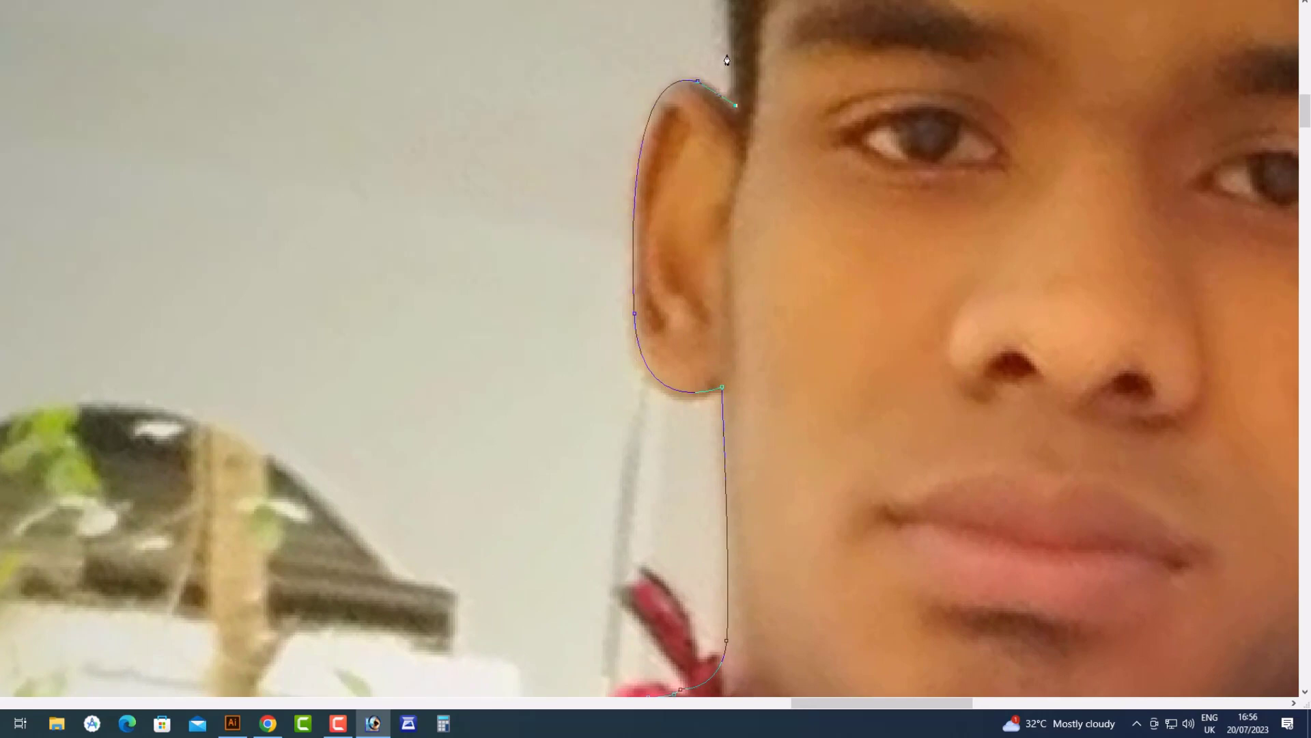
{"action": "scroll", "coordinate": [656, 410], "scroll_direction": "up", "scroll_amount": 5}
{"action": "left_click_drag", "start_coordinate": [525, 314], "coordinate": [661, 193]}
{"action": "left_click_drag", "start_coordinate": [717, 142], "coordinate": [750, 128]}
{"action": "left_click", "coordinate": [811, 118]}
{"action": "left_click_drag", "start_coordinate": [953, 94], "coordinate": [978, 104]}
{"action": "left_click_drag", "start_coordinate": [1005, 147], "coordinate": [1008, 168]}
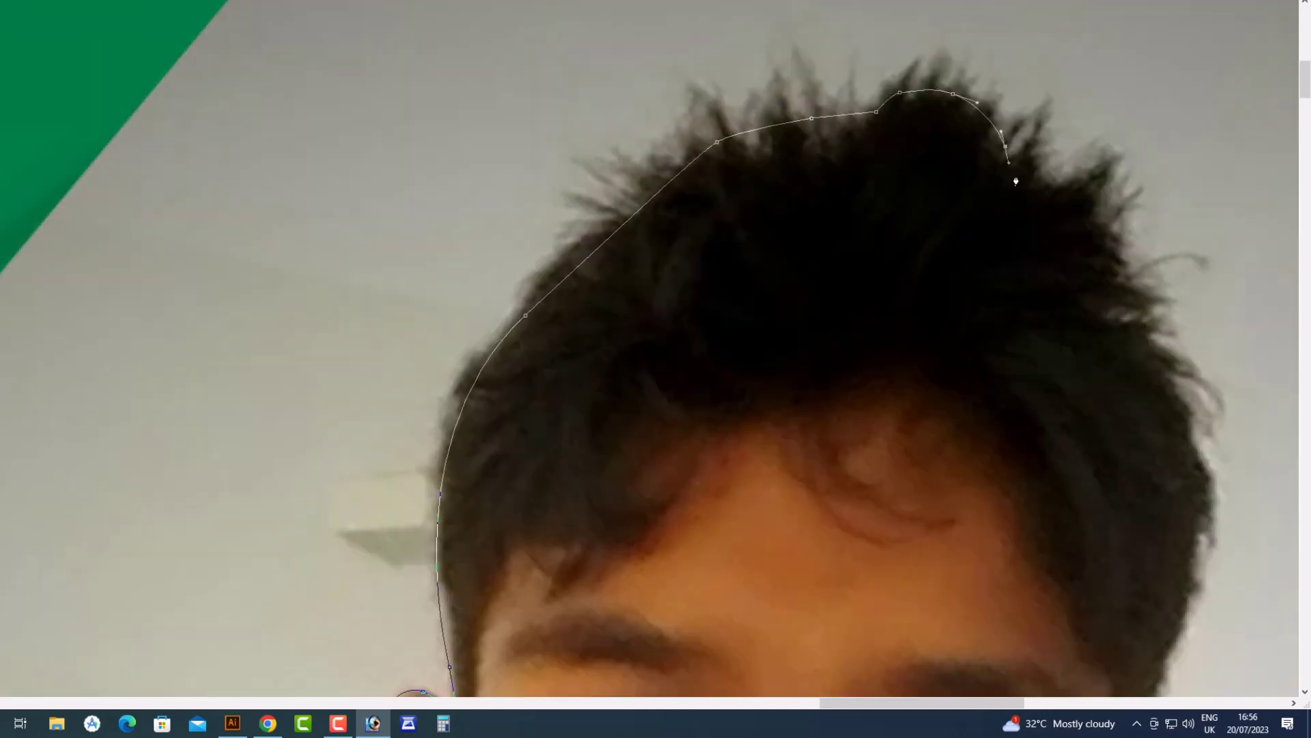
{"action": "left_click_drag", "start_coordinate": [1083, 224], "coordinate": [1102, 248]}
{"action": "left_click_drag", "start_coordinate": [1129, 344], "coordinate": [1141, 367]}
{"action": "left_click_drag", "start_coordinate": [1165, 412], "coordinate": [1174, 441]}
{"action": "left_click_drag", "start_coordinate": [1160, 381], "coordinate": [1156, 353]}
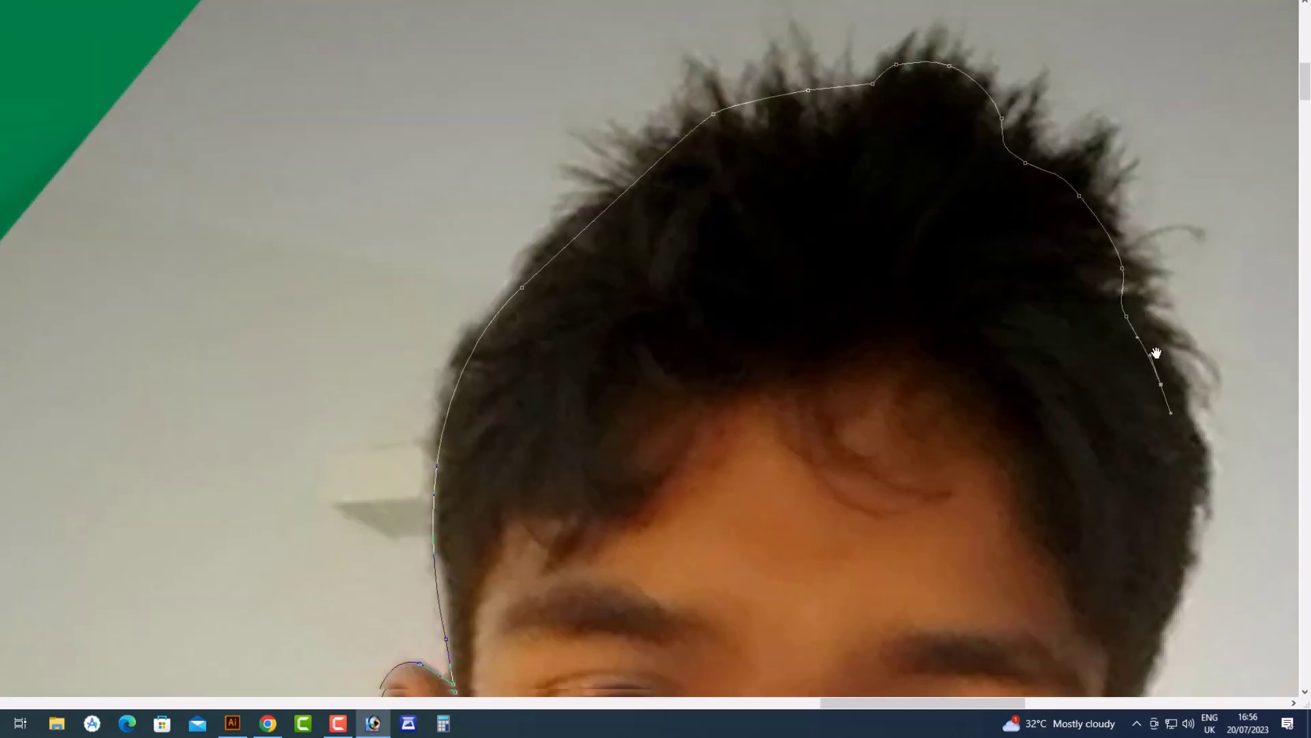